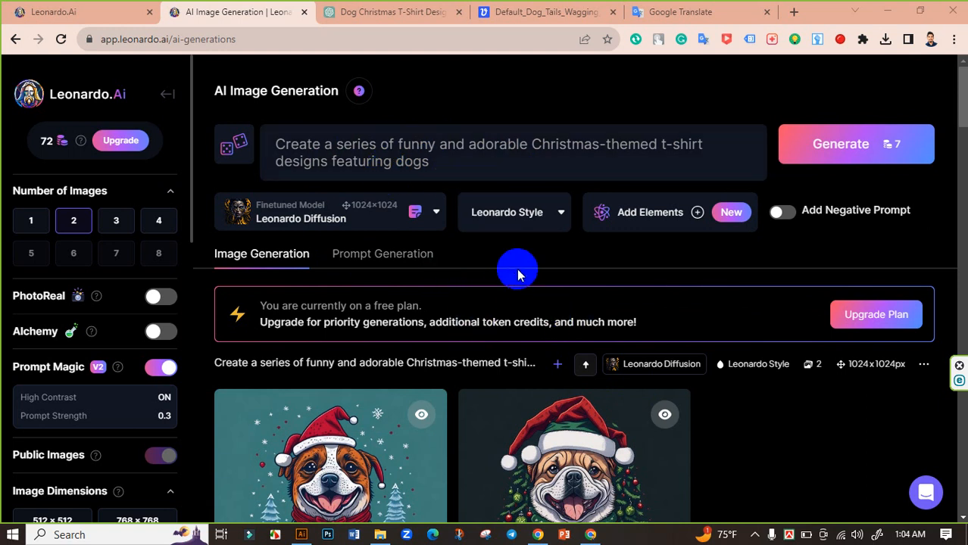
# Step: Upscale the generated bulldog image with the Christmas tree behind it using HD Smooth Upscaler, and download the upscaled version
pyautogui.scroll(-2, 546, 281)
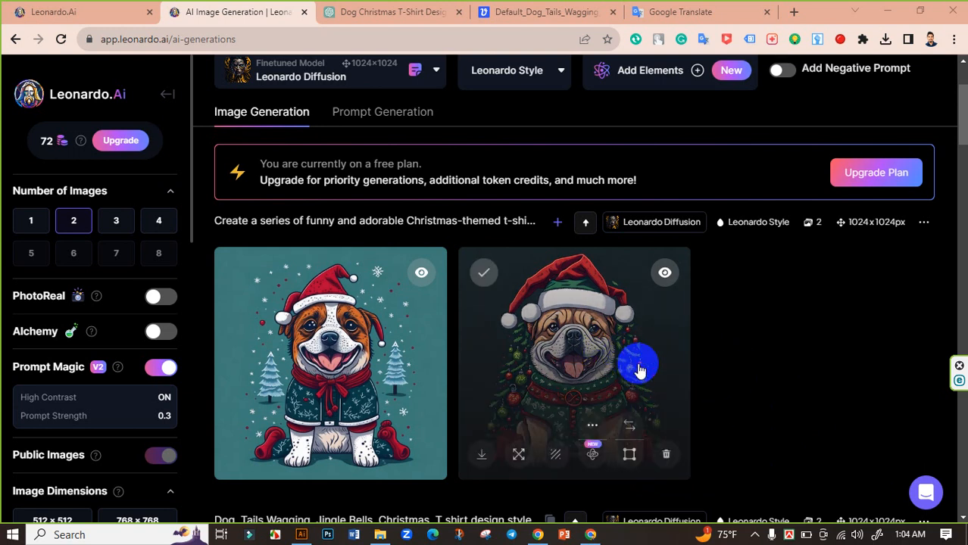
pyautogui.click(561, 356)
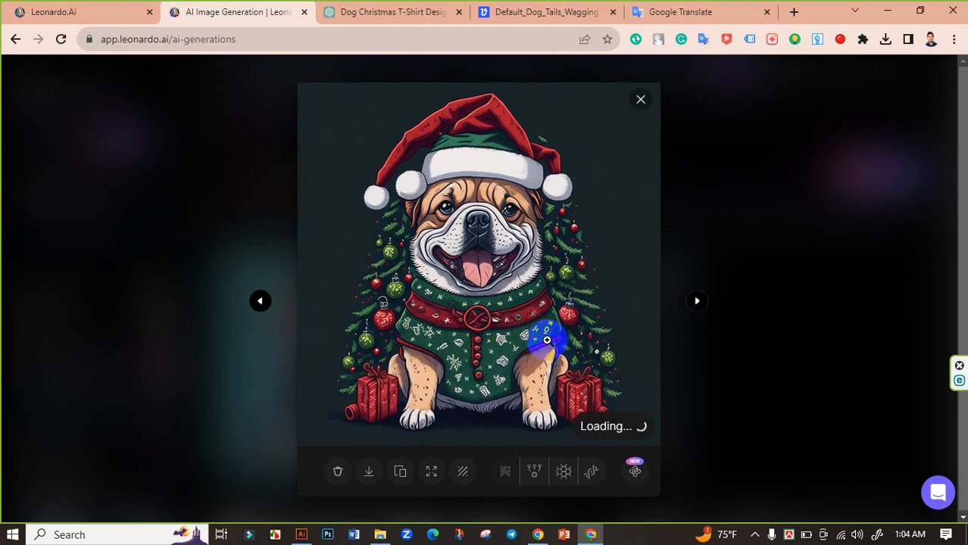
pyautogui.click(562, 470)
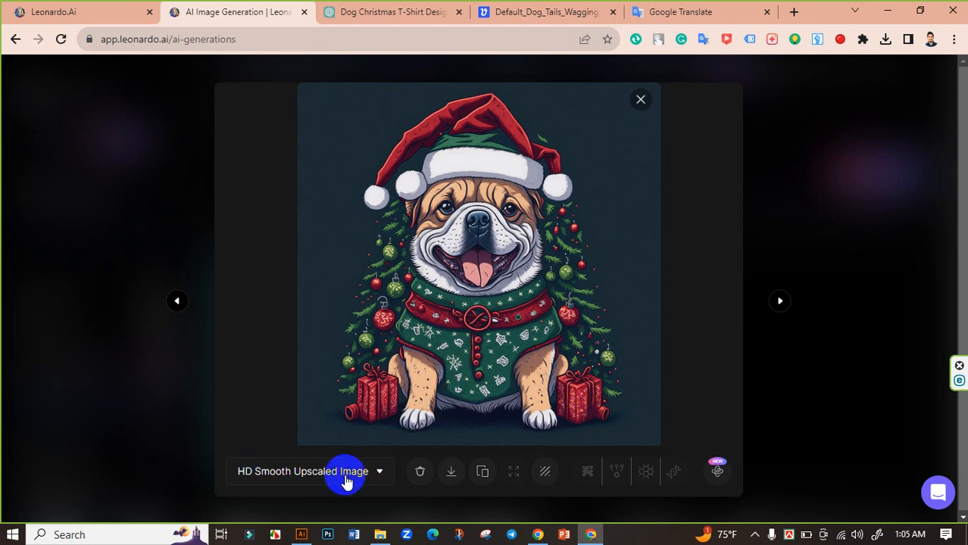
pyautogui.click(450, 471)
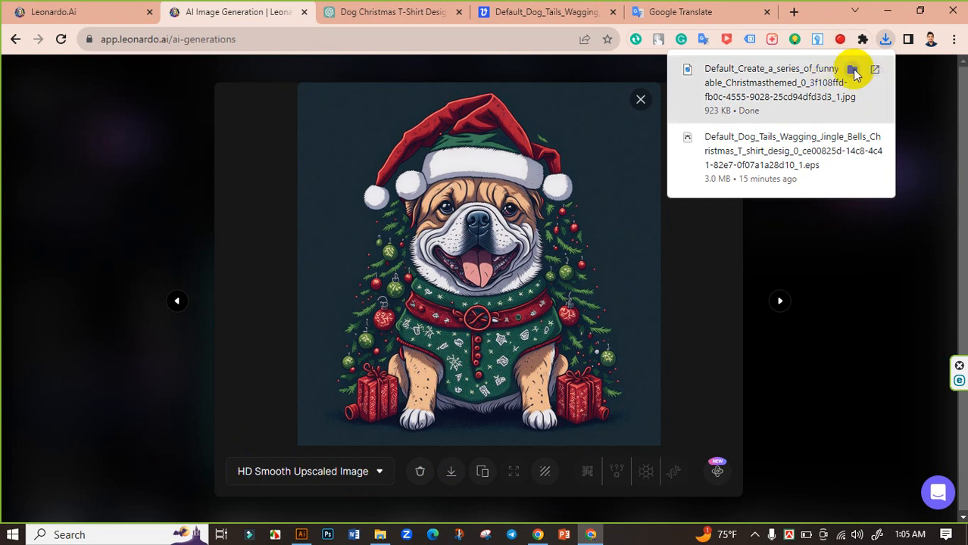
# Step: Check the downloaded bulldog JPG in the Downloads folder and return to the browser
pyautogui.click(853, 69)
pyautogui.press('super+shift+s')
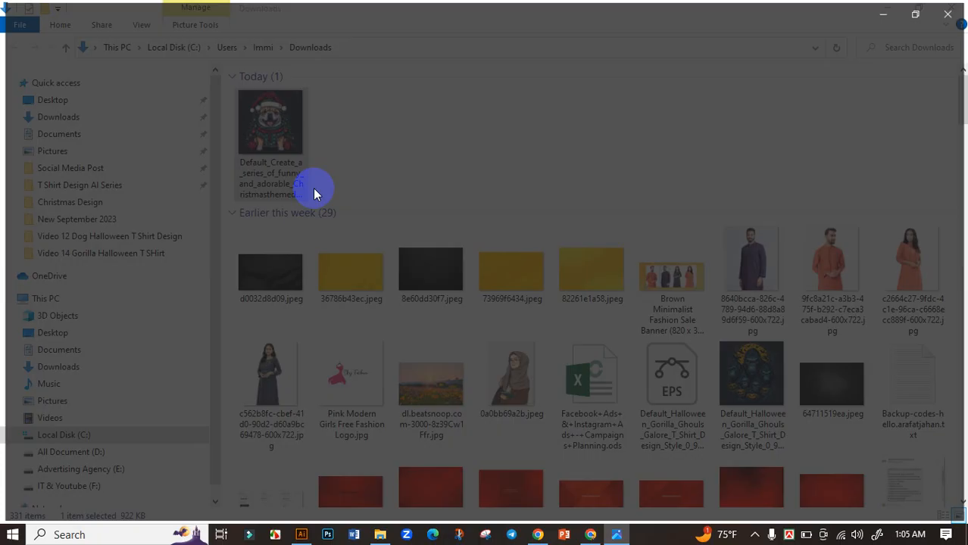
pyautogui.doubleClick(313, 189)
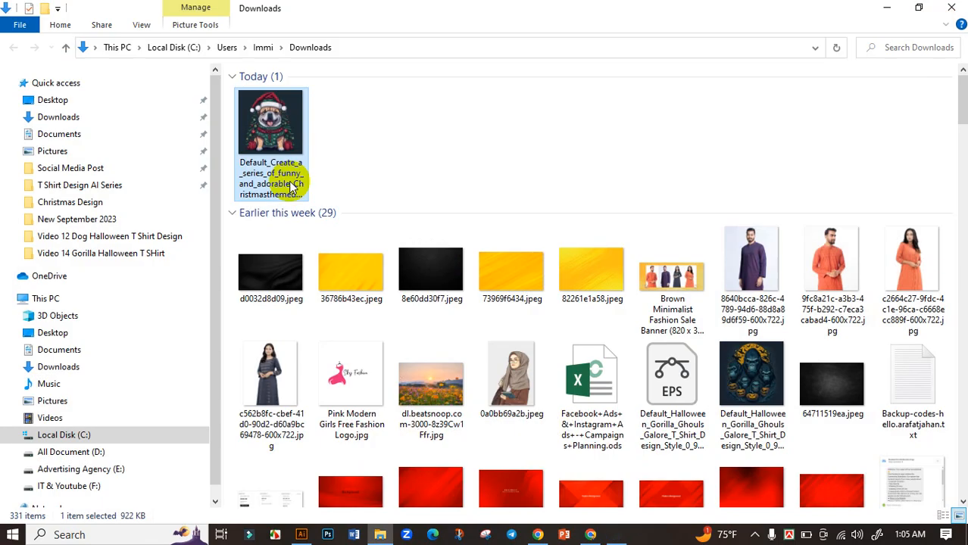
pyautogui.click(400, 134)
pyautogui.click(591, 535)
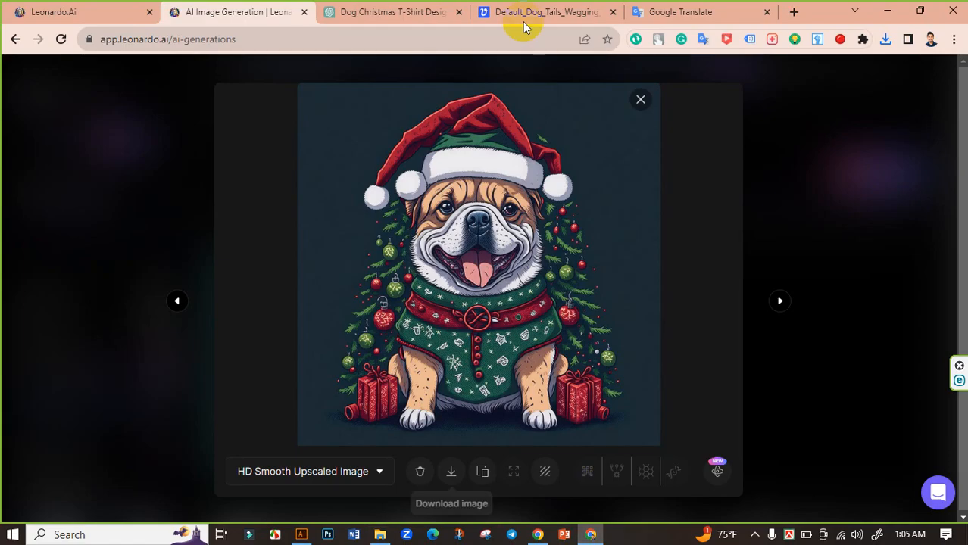
# Step: Upload the downloaded bulldog JPG to Vectorizer.AI and accept the uncropped image for vectorizing
pyautogui.click(522, 21)
pyautogui.scroll(1, 296, 155)
pyautogui.click(112, 76)
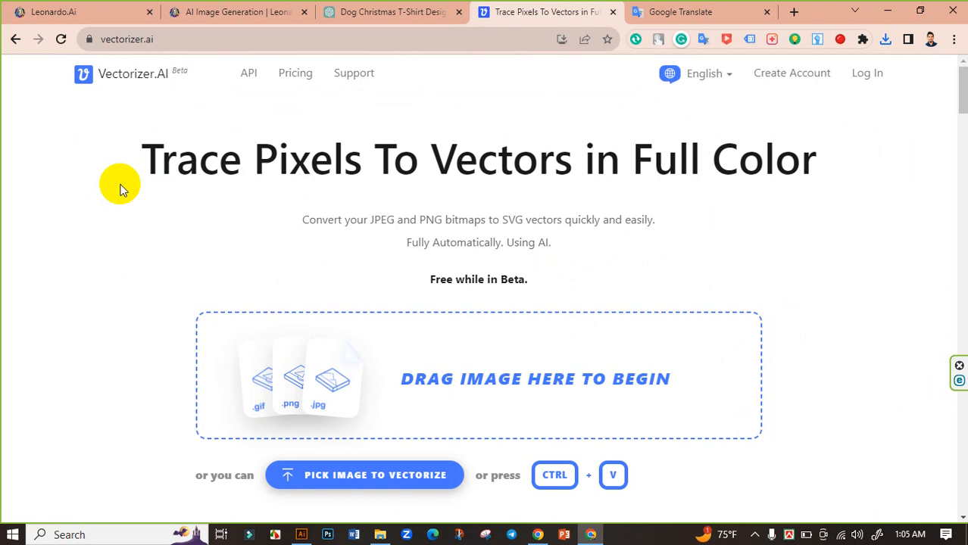
pyautogui.click(277, 372)
pyautogui.click(186, 122)
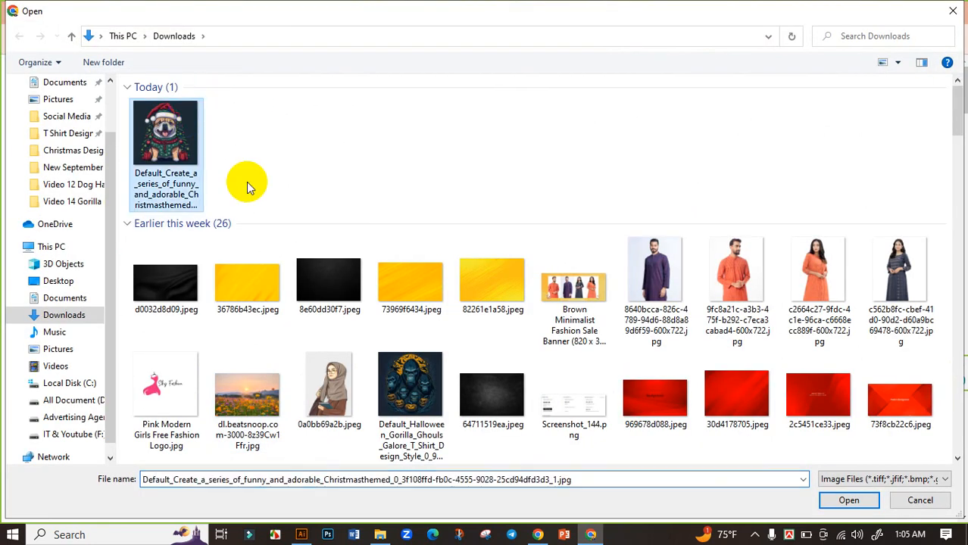
pyautogui.click(847, 501)
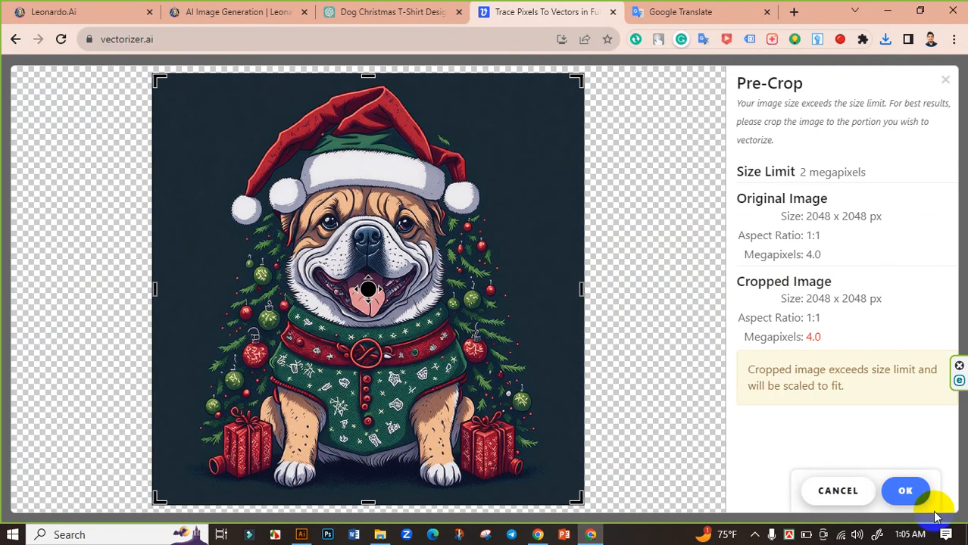
pyautogui.click(911, 491)
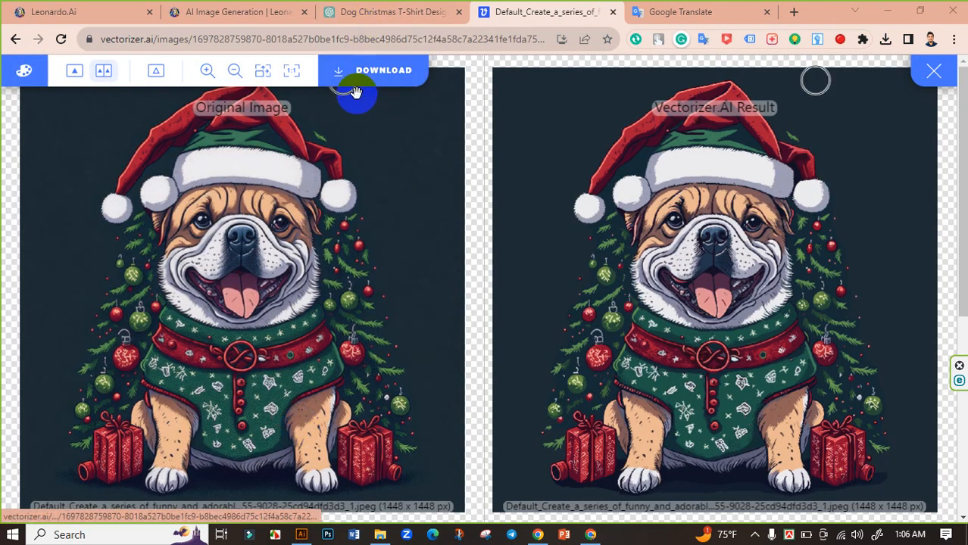
# Step: Download the vectorized bulldog as an EPS file with filled shapes and Super Fine line fit tolerance
pyautogui.click(338, 76)
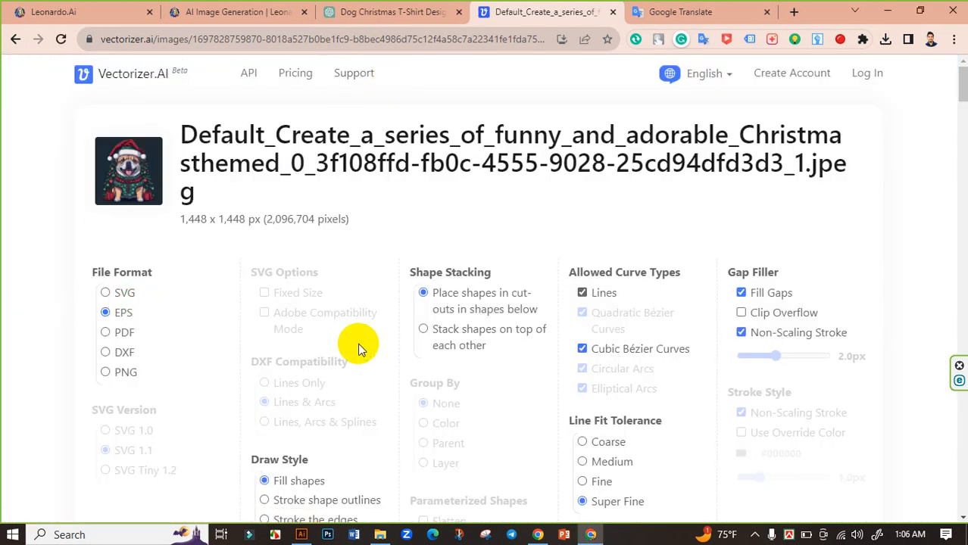
pyautogui.scroll(-3, 440, 324)
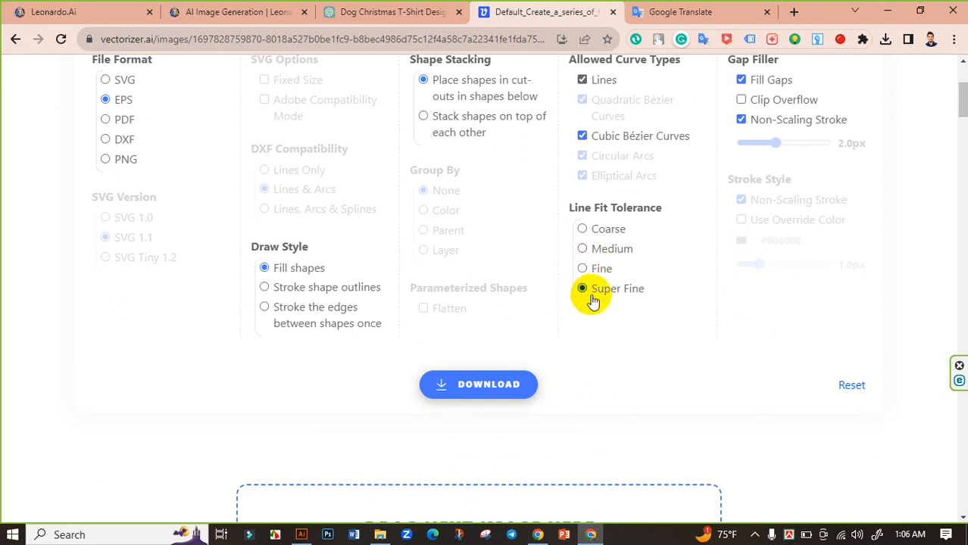
pyautogui.click(463, 393)
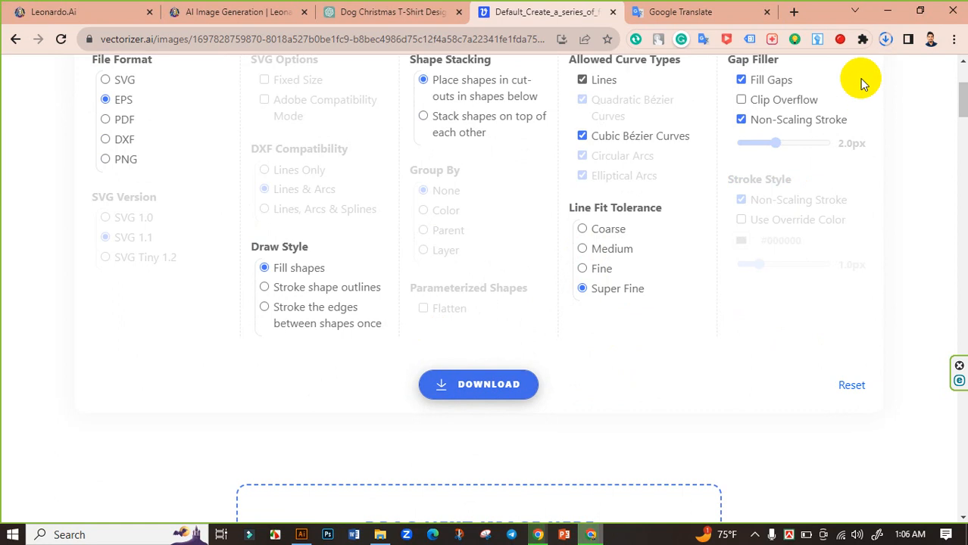
# Step: Show the downloaded EPS file in the Downloads folder and refresh the folder listing
pyautogui.click(887, 40)
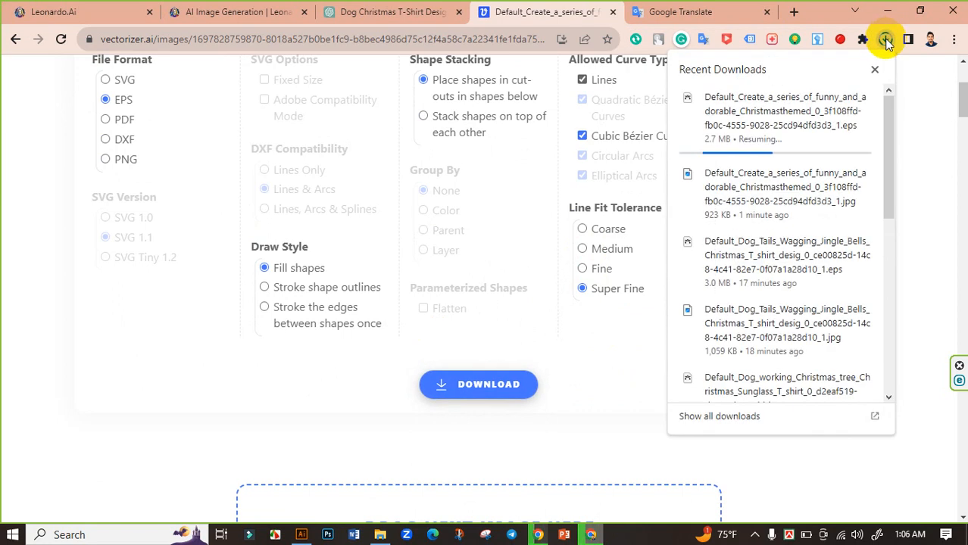
pyautogui.click(840, 97)
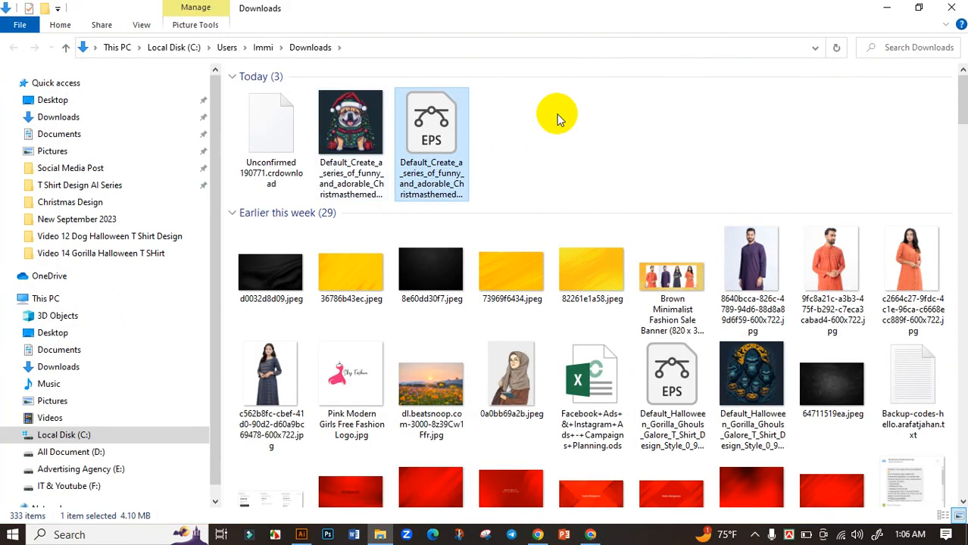
pyautogui.rightClick(534, 133)
pyautogui.click(570, 186)
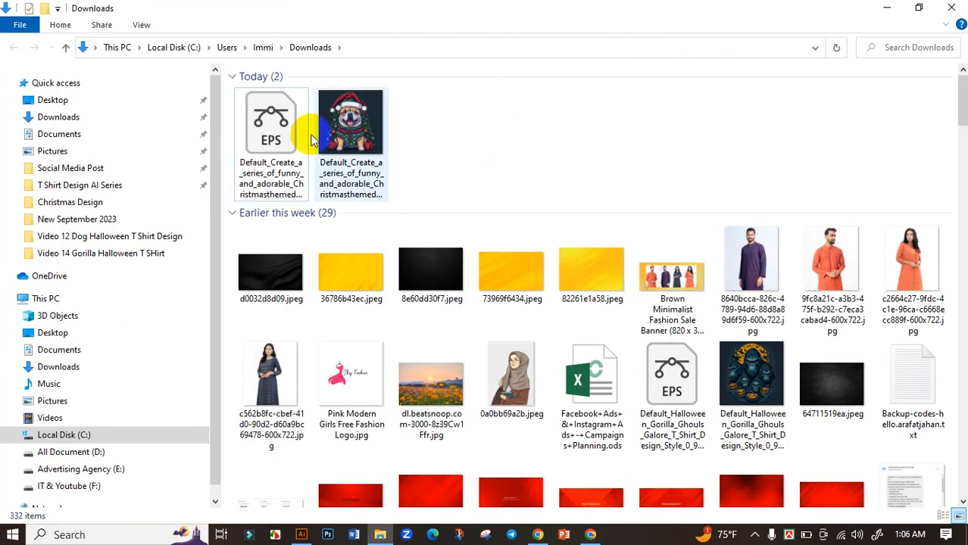
pyautogui.click(264, 123)
pyautogui.click(497, 132)
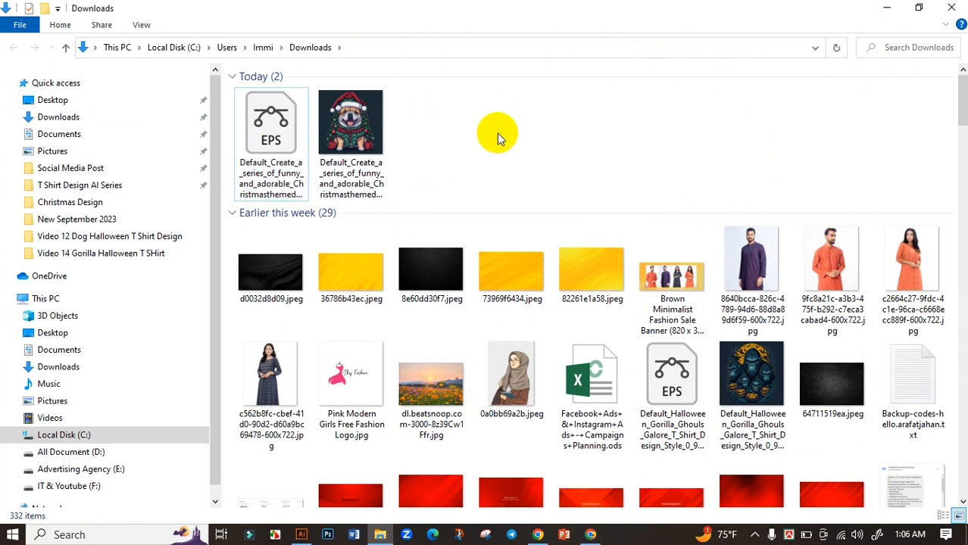
# Step: Switch to Illustrator and create a portrait document of 11.9 x 17.9 in with RGB color and 300 ppi raster effects
pyautogui.click(301, 535)
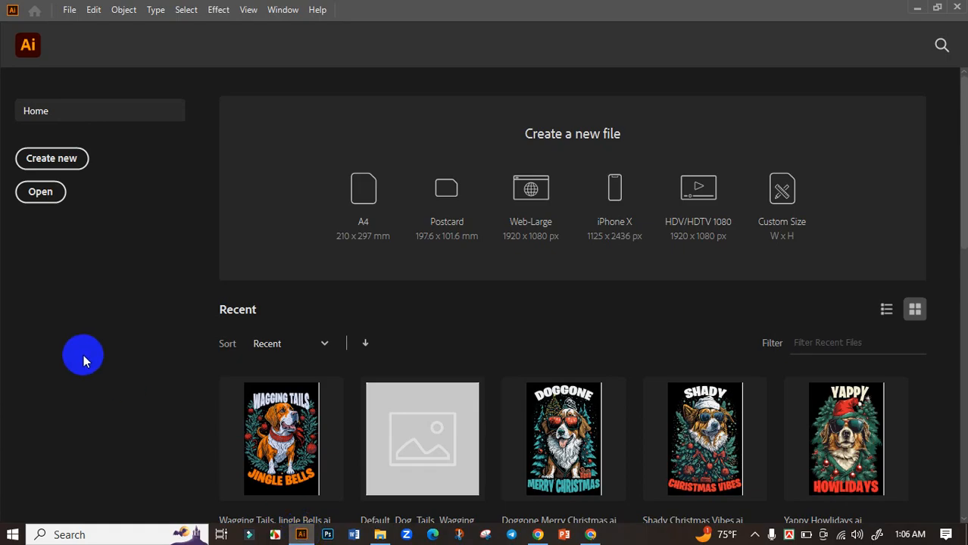
pyautogui.click(66, 161)
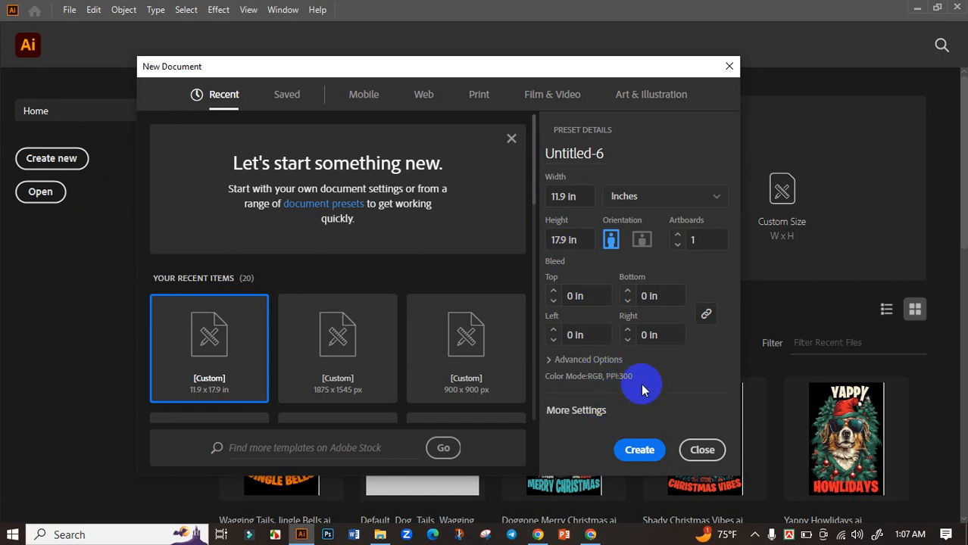
pyautogui.click(588, 362)
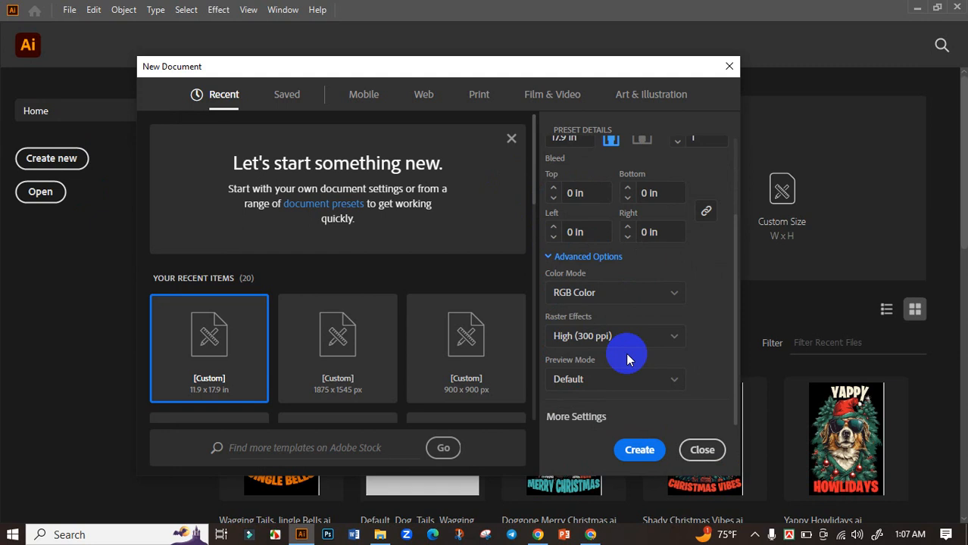
pyautogui.click(653, 451)
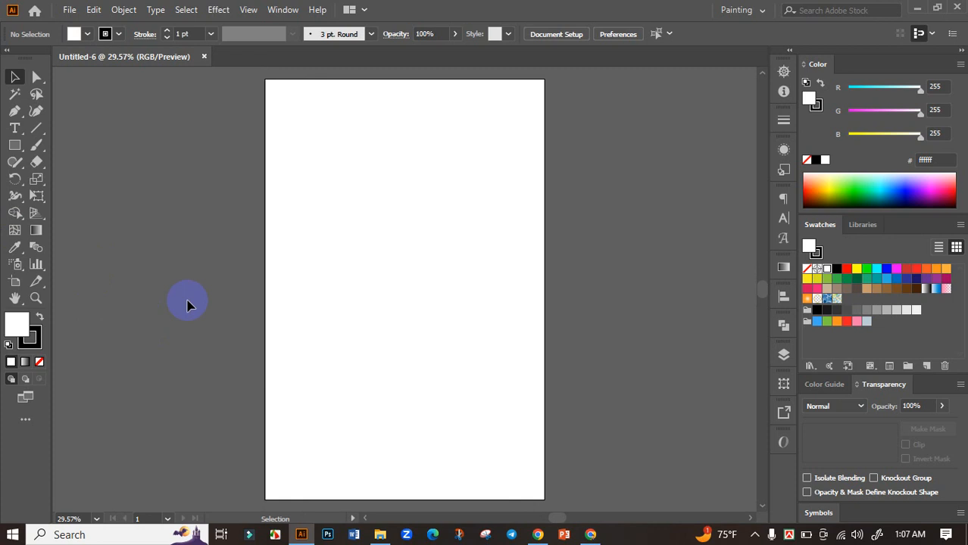
# Step: Draw a rectangle covering the whole artboard, fill it with black and deselect it
pyautogui.click(15, 145)
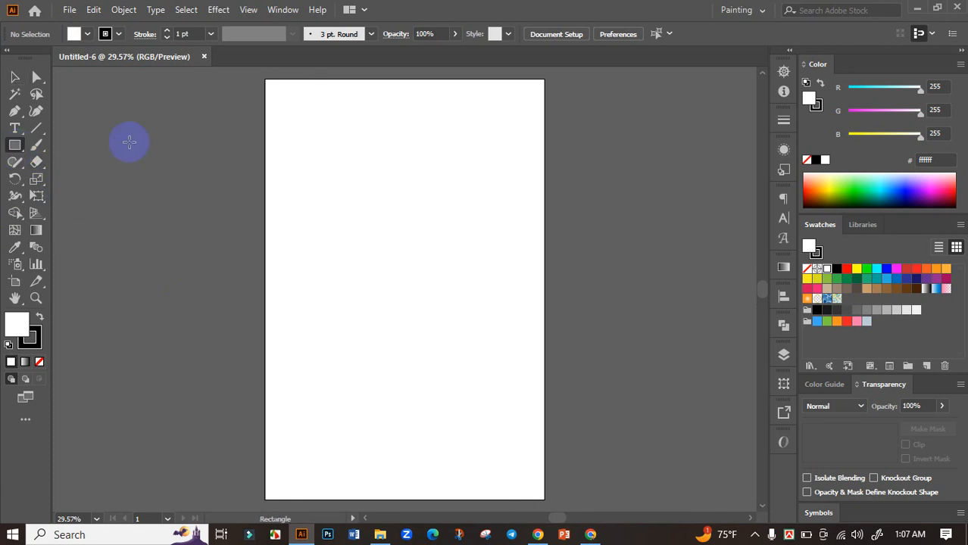
pyautogui.moveTo(265, 83); pyautogui.dragTo(544, 498)
pyautogui.click(836, 269)
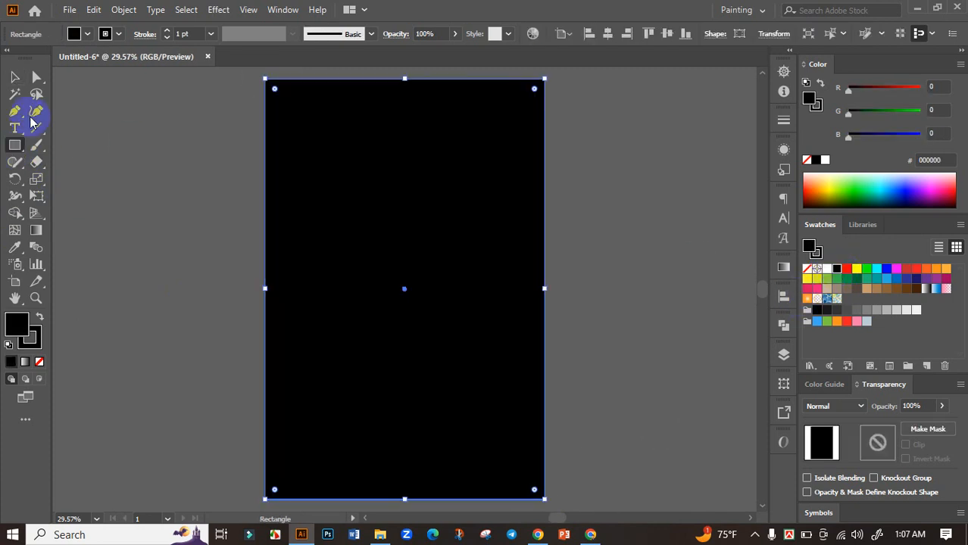
pyautogui.click(13, 77)
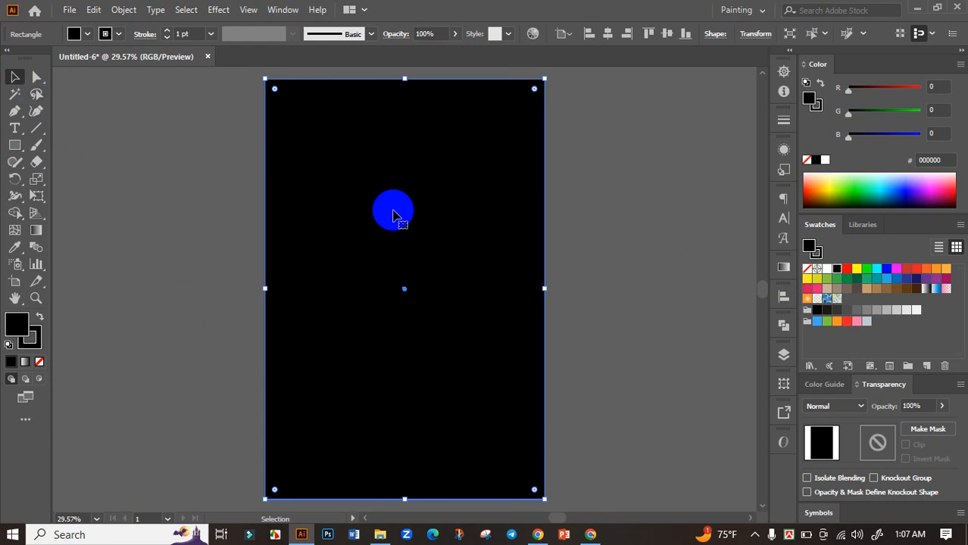
pyautogui.click(180, 231)
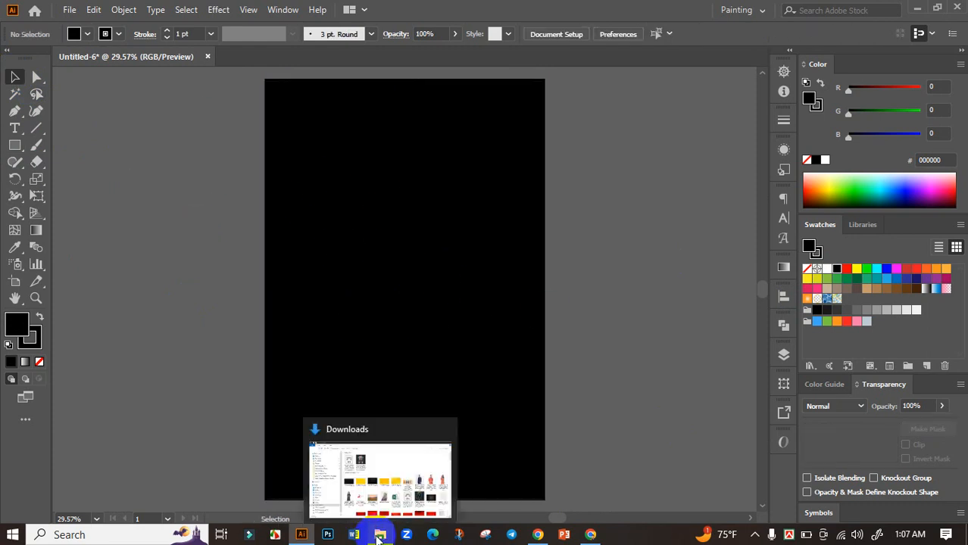
# Step: Open the bulldog EPS from the Downloads folder in Illustrator and move the artwork off the artboard to its left
pyautogui.click(380, 536)
pyautogui.doubleClick(255, 130)
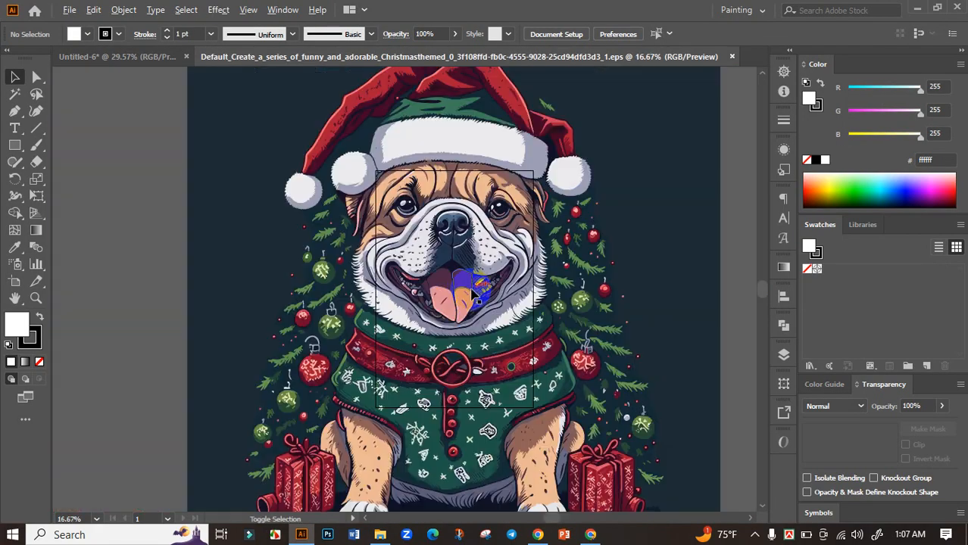
pyautogui.scroll(-4, 471, 288)
pyautogui.scroll(-3, 471, 290)
pyautogui.moveTo(510, 291); pyautogui.dragTo(266, 281)
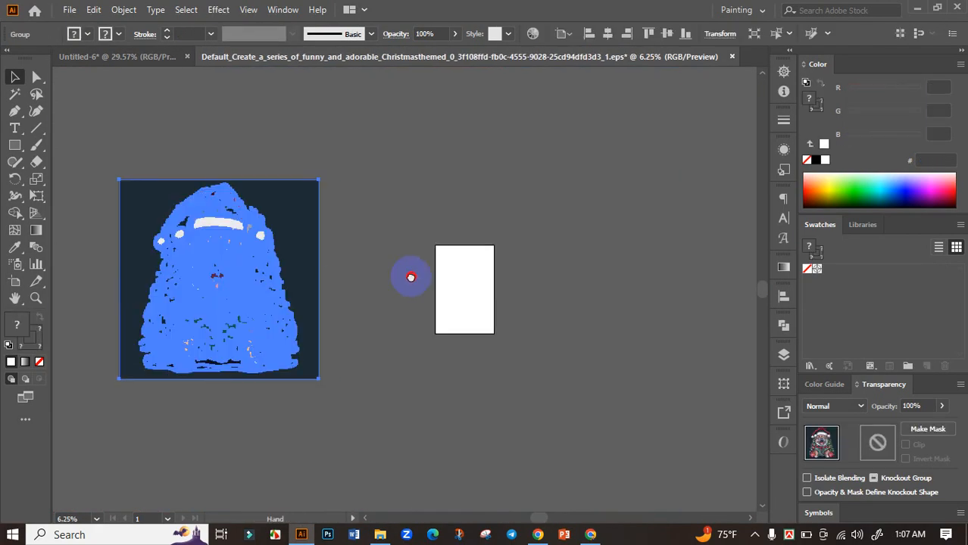
pyautogui.moveTo(411, 277); pyautogui.dragTo(504, 266)
pyautogui.click(436, 312)
# Step: Examine the vector quality of the bulldog's face and the gift box beside its paw up close
pyautogui.scroll(6, 327, 249)
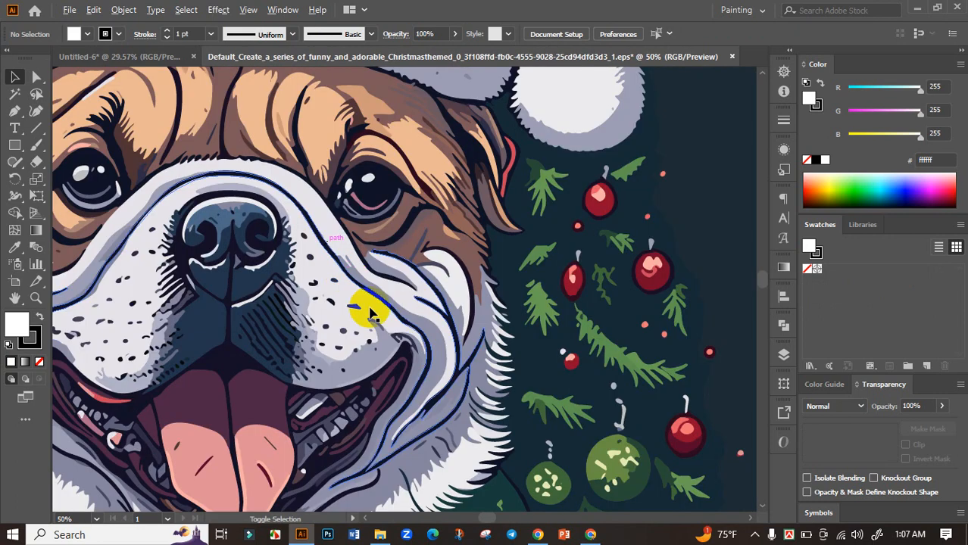
pyautogui.moveTo(428, 395); pyautogui.dragTo(399, 279)
pyautogui.scroll(-2, 384, 279)
pyautogui.moveTo(456, 362); pyautogui.dragTo(441, 163)
pyautogui.scroll(3, 597, 350)
pyautogui.moveTo(373, 329); pyautogui.dragTo(522, 233)
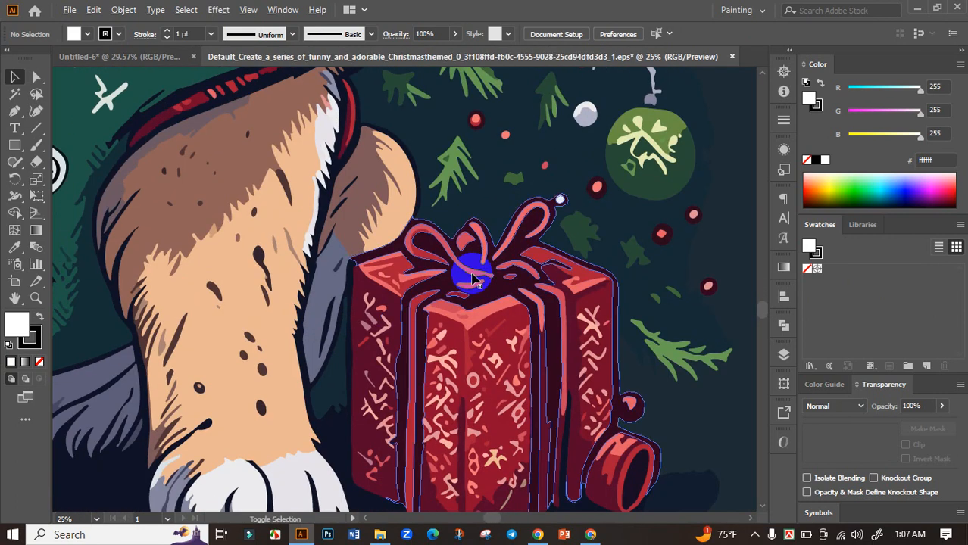
pyautogui.scroll(-3, 472, 275)
pyautogui.scroll(-3, 466, 290)
pyautogui.moveTo(620, 250); pyautogui.dragTo(577, 258)
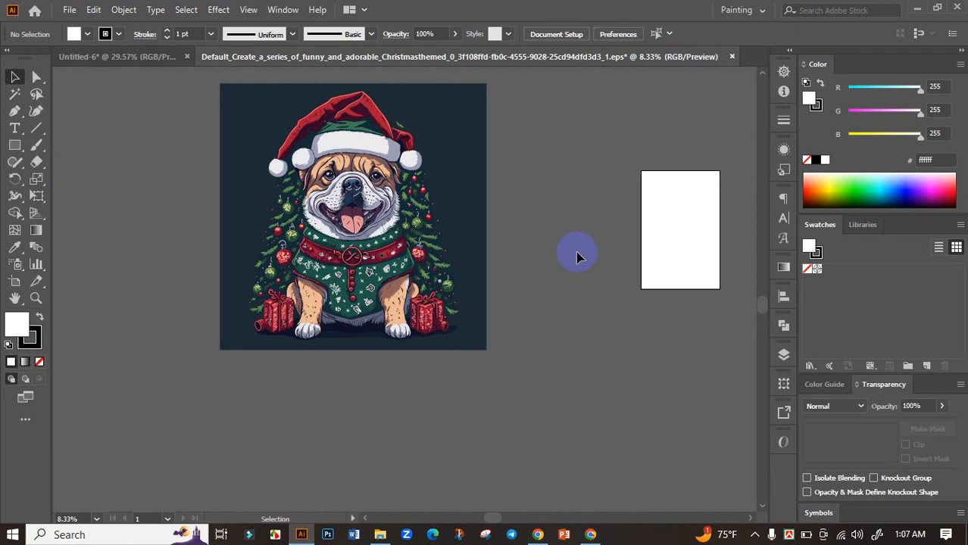
pyautogui.scroll(2, 564, 257)
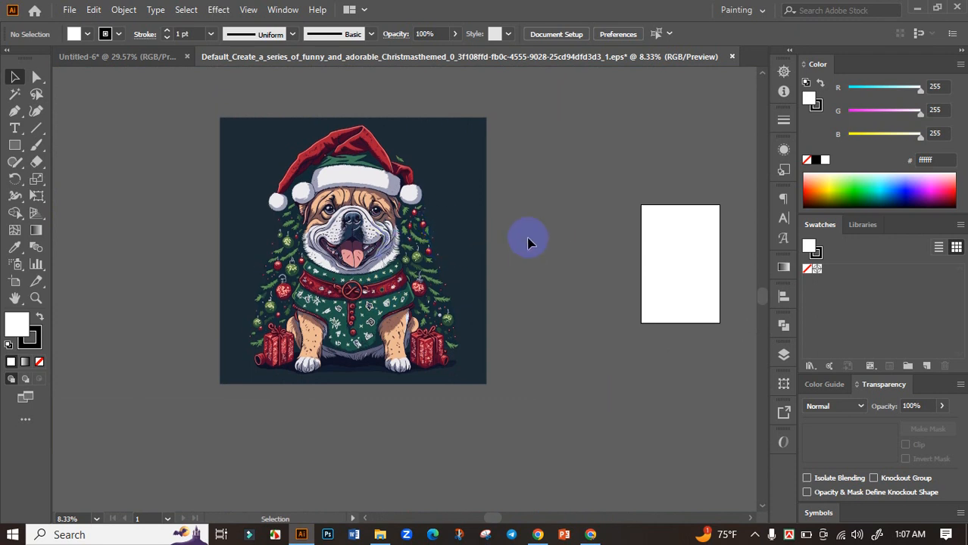
# Step: Draw a straight diagonal line with the Line Segment tool in the empty area between the bulldog artwork and the artboard
pyautogui.click(36, 127)
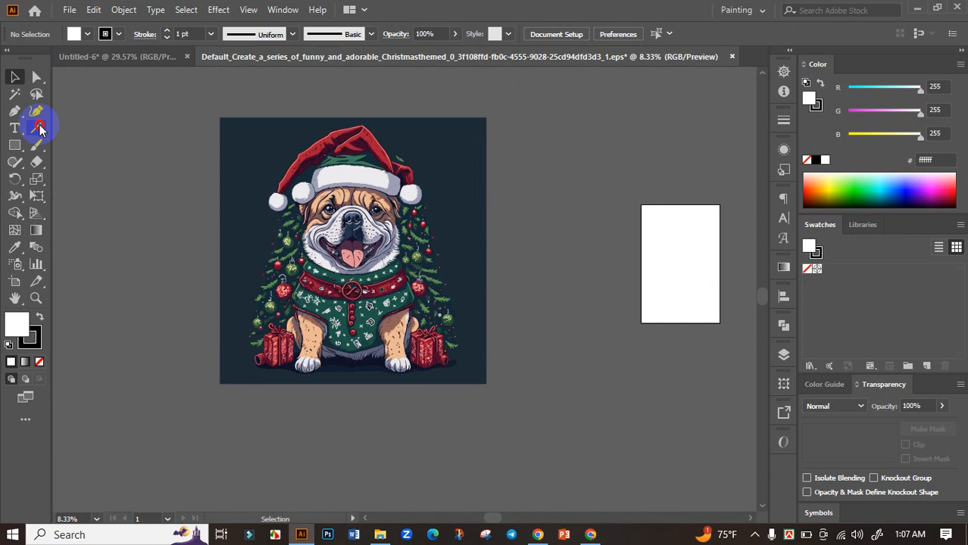
pyautogui.moveTo(606, 133); pyautogui.dragTo(516, 323)
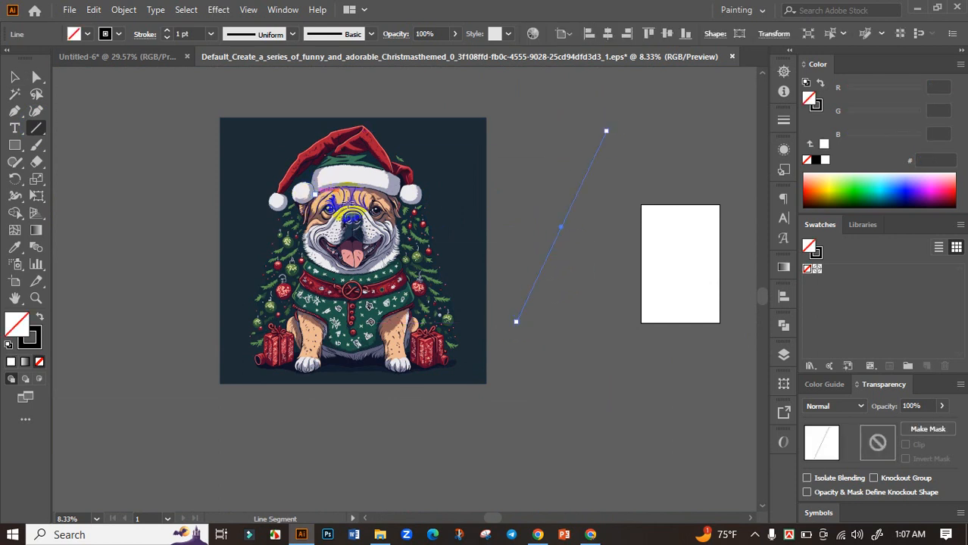
pyautogui.click(458, 263)
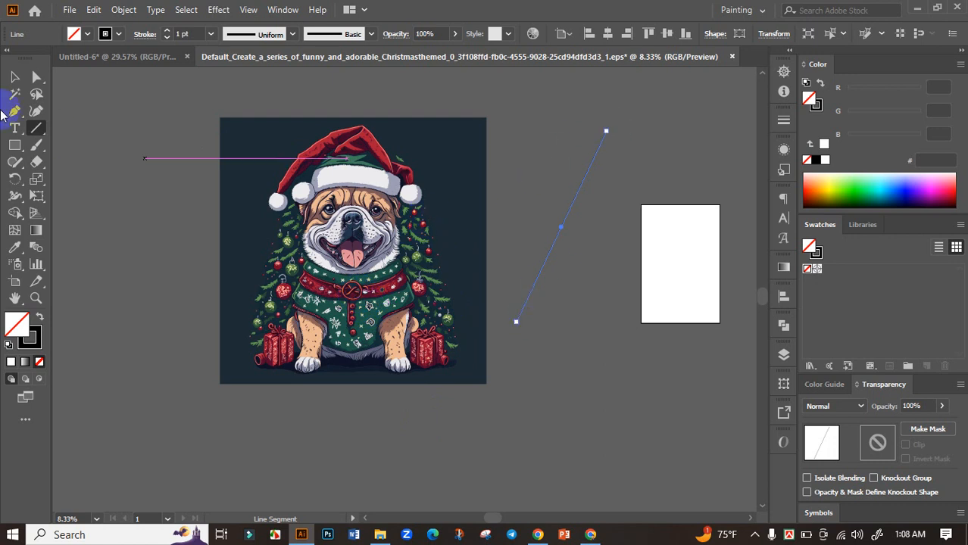
# Step: Select the diagonal line with the Magic Wand together with all matching paths in the bulldog artwork, and delete them
pyautogui.click(14, 94)
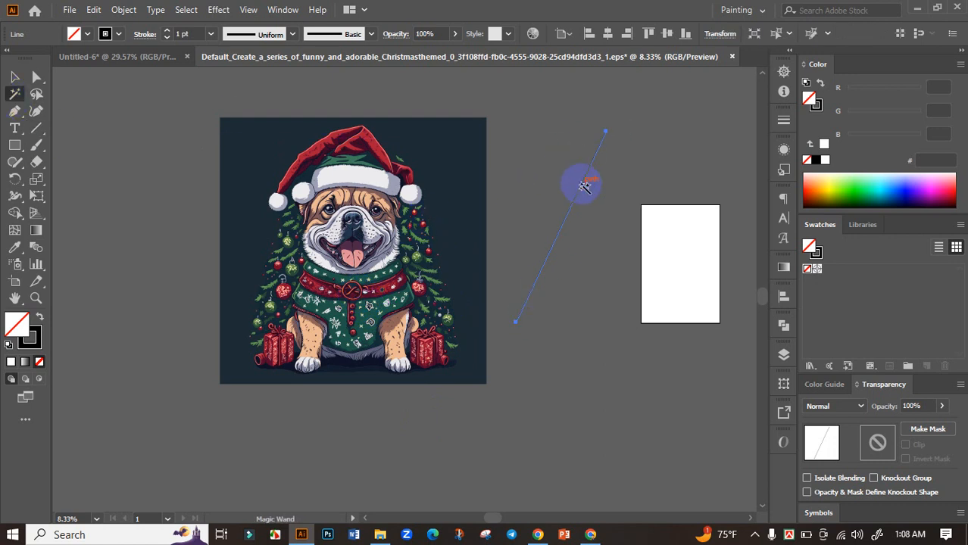
pyautogui.click(583, 186)
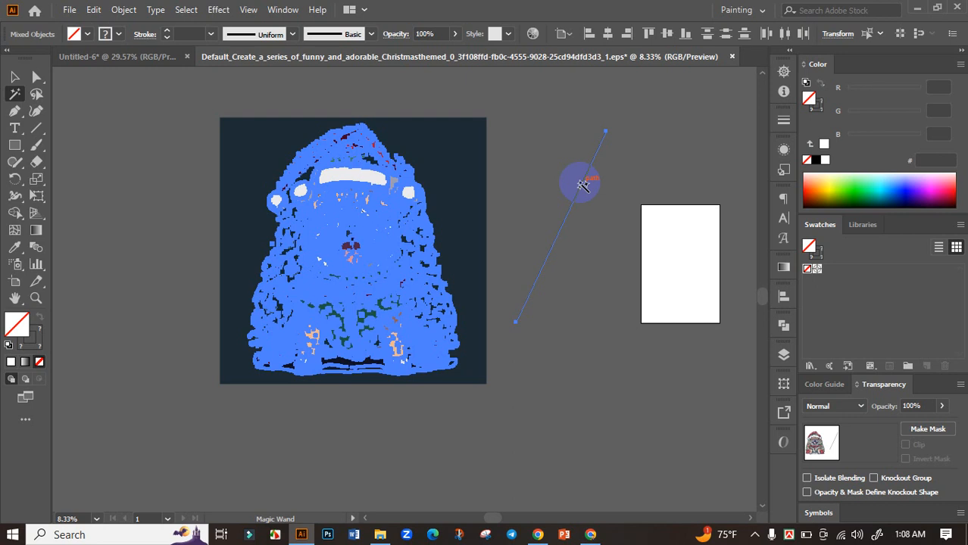
pyautogui.click(582, 185)
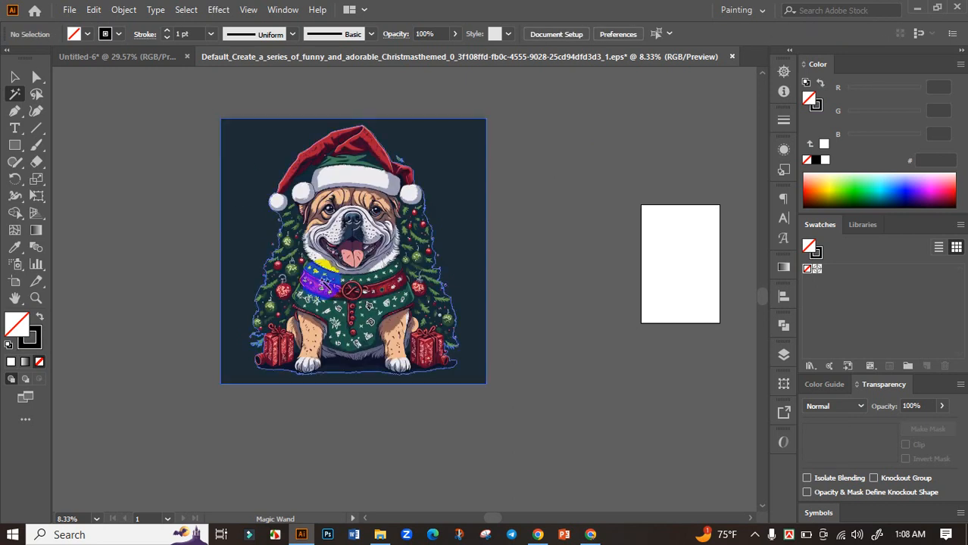
# Step: Select the bulldog artwork and ungroup it into separate shapes
pyautogui.click(15, 78)
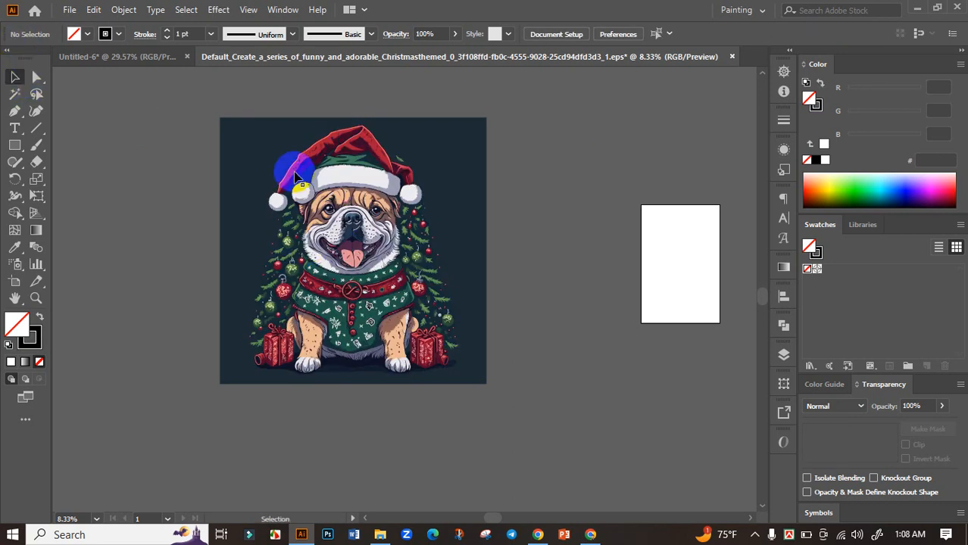
pyautogui.scroll(-2, 324, 220)
pyautogui.scroll(3, 326, 281)
pyautogui.moveTo(279, 245); pyautogui.dragTo(444, 309)
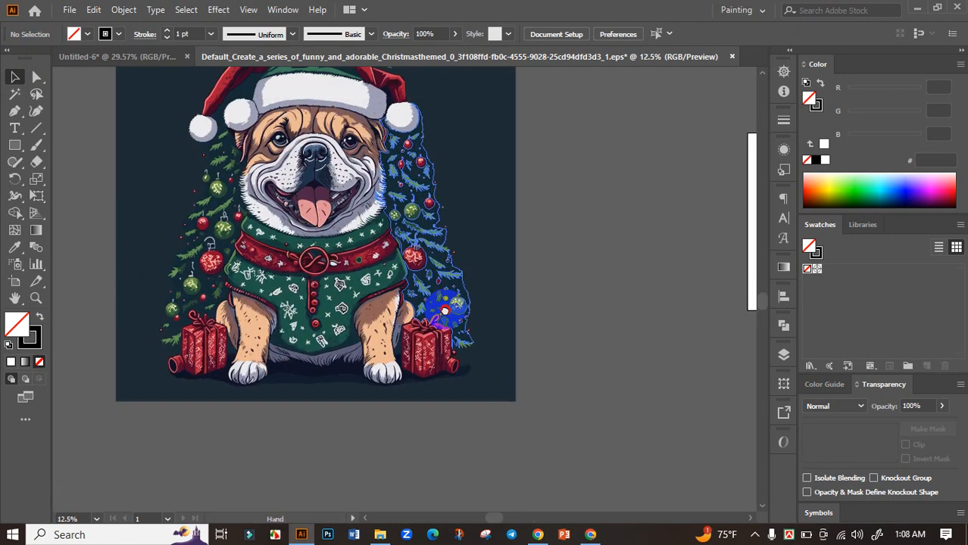
pyautogui.scroll(-1, 389, 282)
pyautogui.click(369, 199)
pyautogui.rightClick(350, 203)
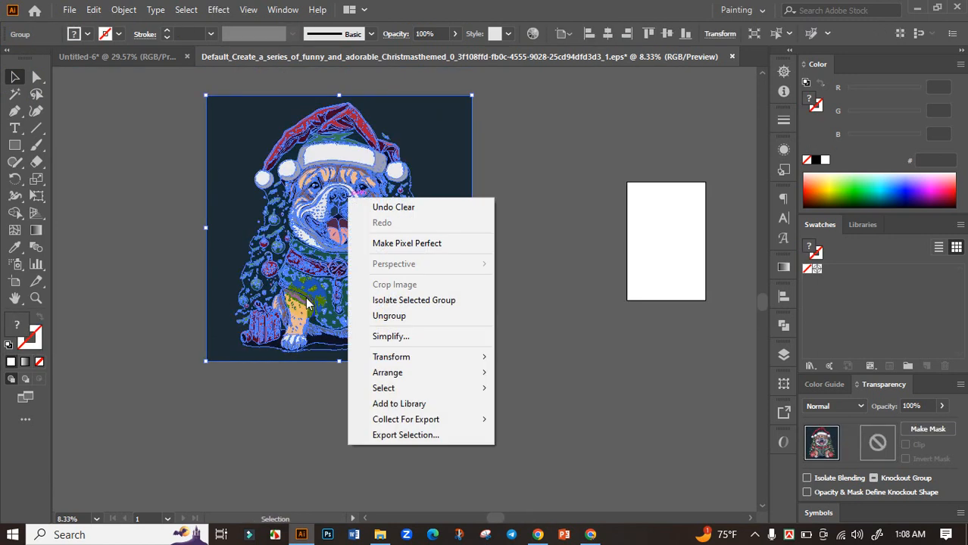
pyautogui.click(400, 318)
# Step: Select only the dark navy background shape surrounding the bulldog and delete it
pyautogui.click(590, 149)
pyautogui.click(464, 138)
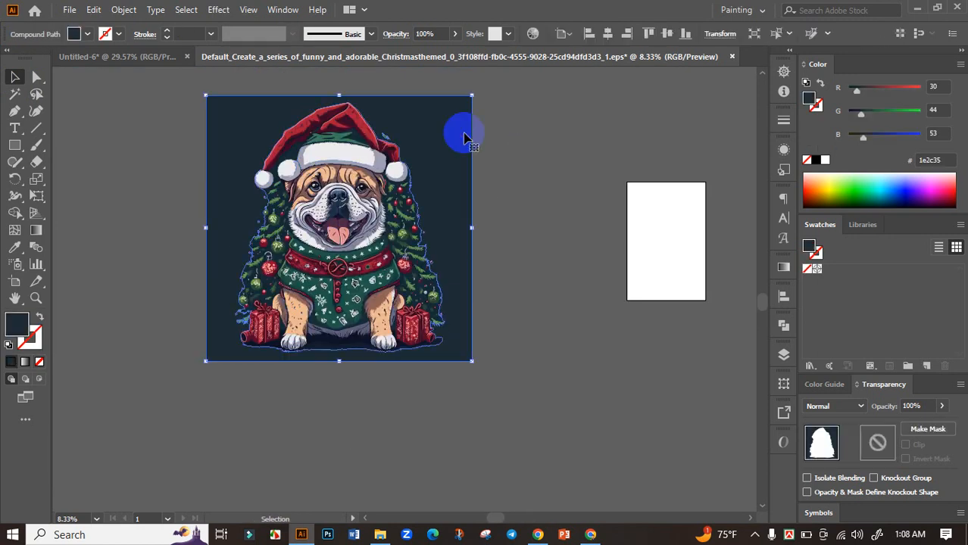
pyautogui.press('Delete')
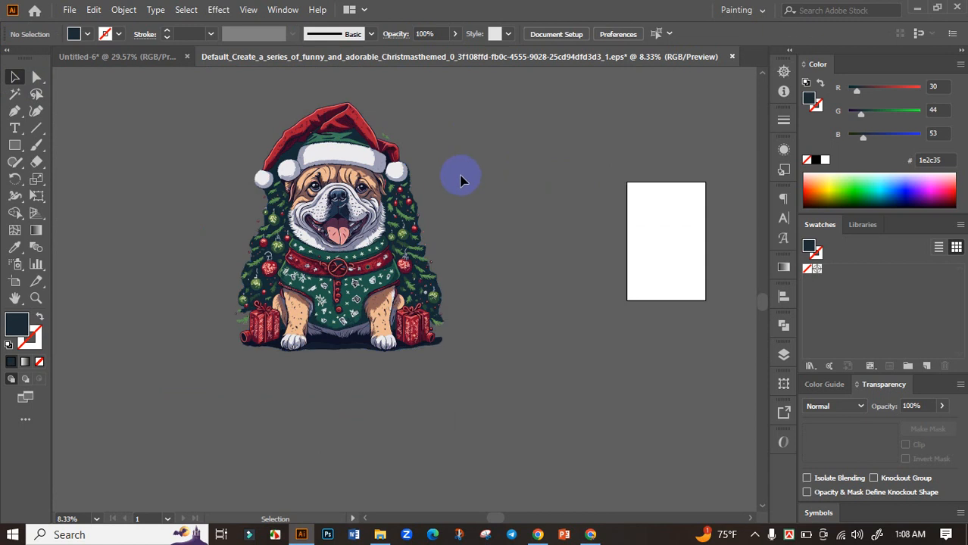
# Step: Delete the dark navy shape behind the tree branches and ornaments on the right side of the bulldog
pyautogui.scroll(-2, 468, 233)
pyautogui.scroll(5, 329, 249)
pyautogui.moveTo(269, 218); pyautogui.dragTo(599, 365)
pyautogui.moveTo(582, 262); pyautogui.dragTo(520, 272)
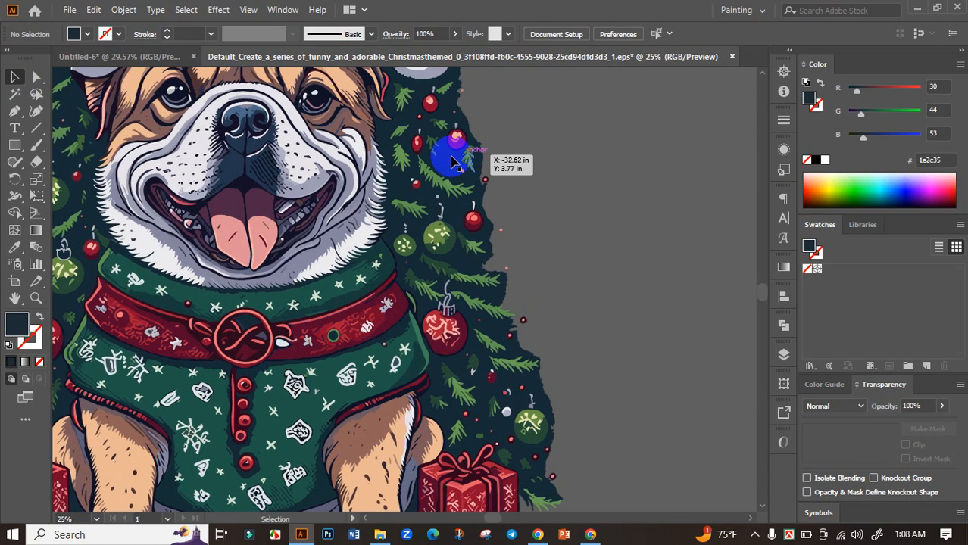
pyautogui.click(452, 162)
pyautogui.press('Delete')
pyautogui.click(589, 222)
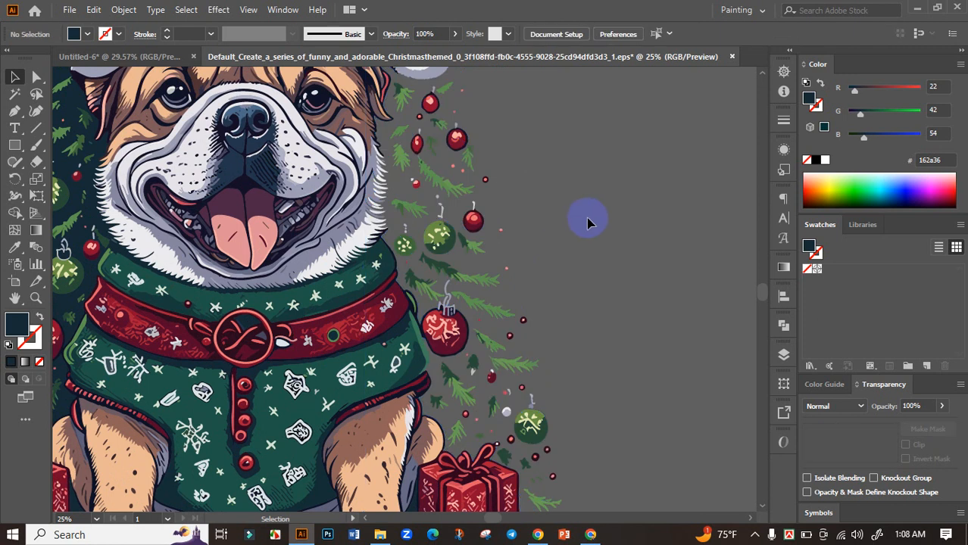
# Step: Delete the dark navy shape behind the tree branches and ornaments on the left side of the bulldog
pyautogui.scroll(-3, 523, 227)
pyautogui.scroll(3, 341, 141)
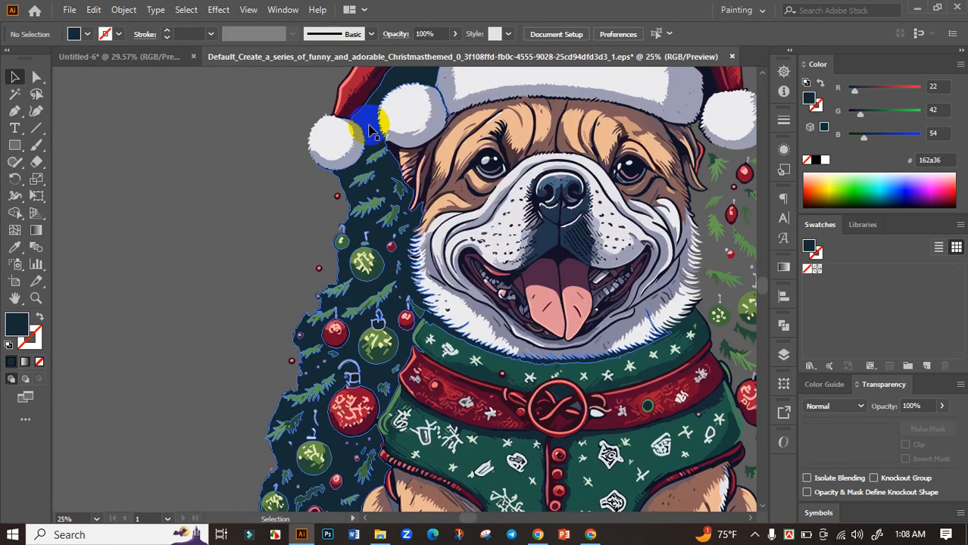
pyautogui.click(371, 130)
pyautogui.press('Delete')
pyautogui.click(211, 309)
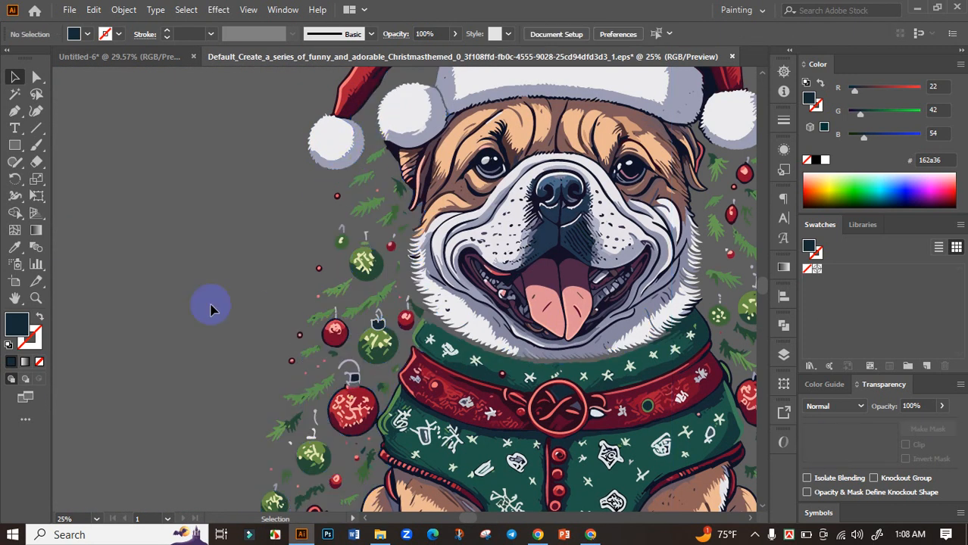
# Step: Delete the large dark ground shadow shapes beneath the bulldog's body, paws and gift boxes
pyautogui.scroll(-2, 211, 309)
pyautogui.moveTo(496, 402); pyautogui.dragTo(497, 237)
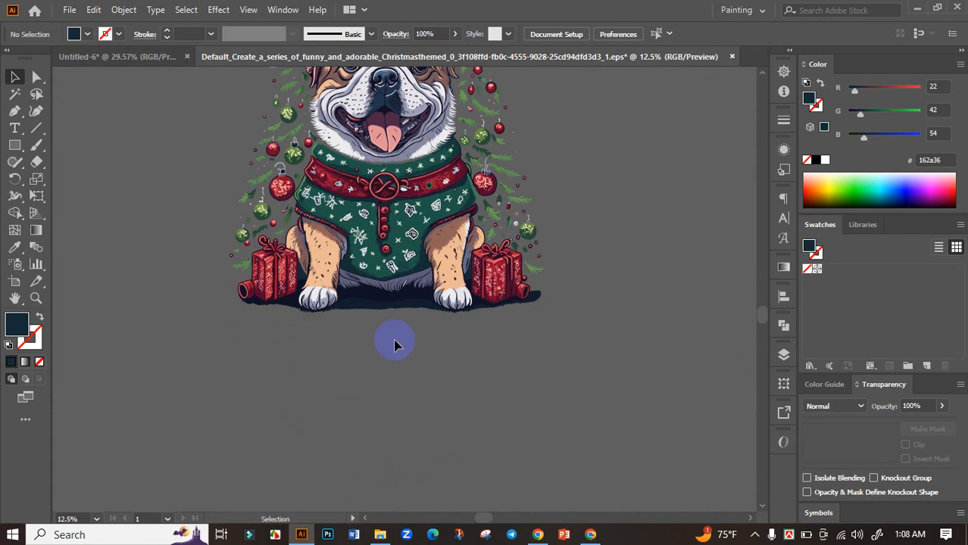
pyautogui.scroll(2, 395, 343)
pyautogui.click(401, 280)
pyautogui.press('Delete')
pyautogui.click(397, 259)
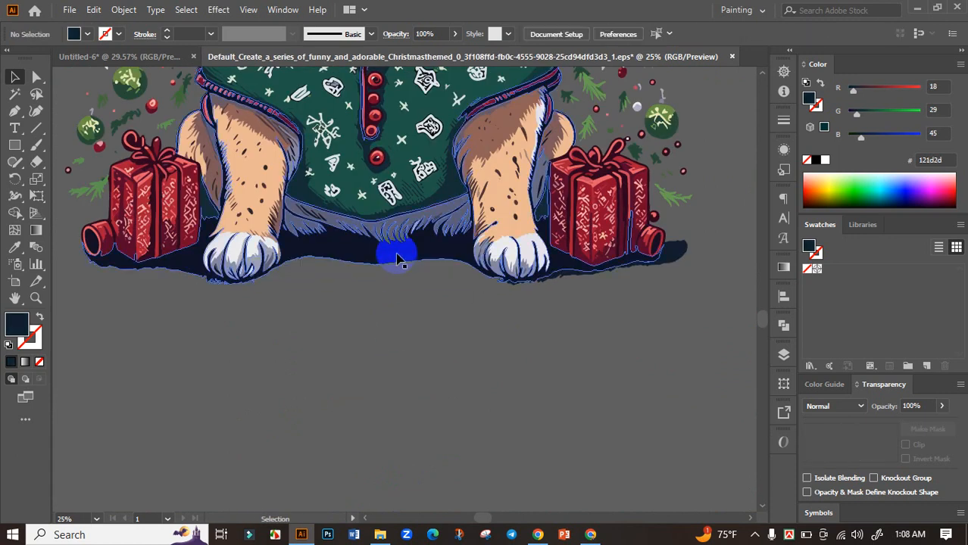
pyautogui.moveTo(397, 258); pyautogui.dragTo(400, 359)
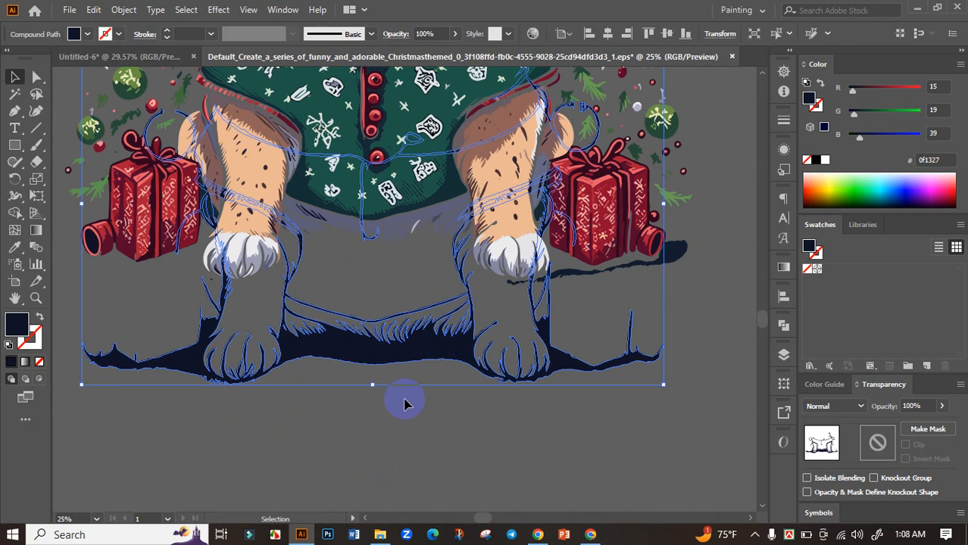
pyautogui.press('Delete')
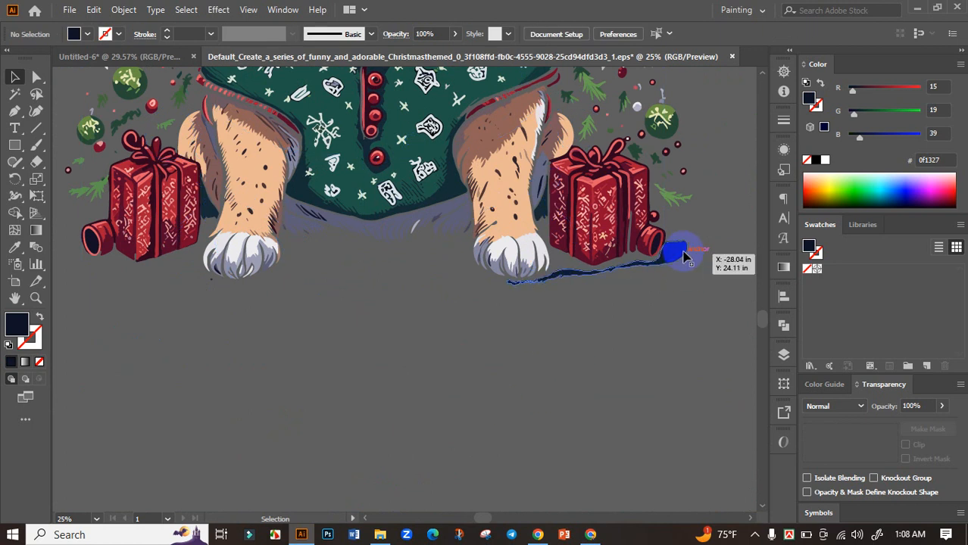
# Step: Delete the leftover shadow strip beside the right gift box and the dark slivers between the legs and both gift boxes
pyautogui.click(684, 254)
pyautogui.press('Delete')
pyautogui.click(540, 221)
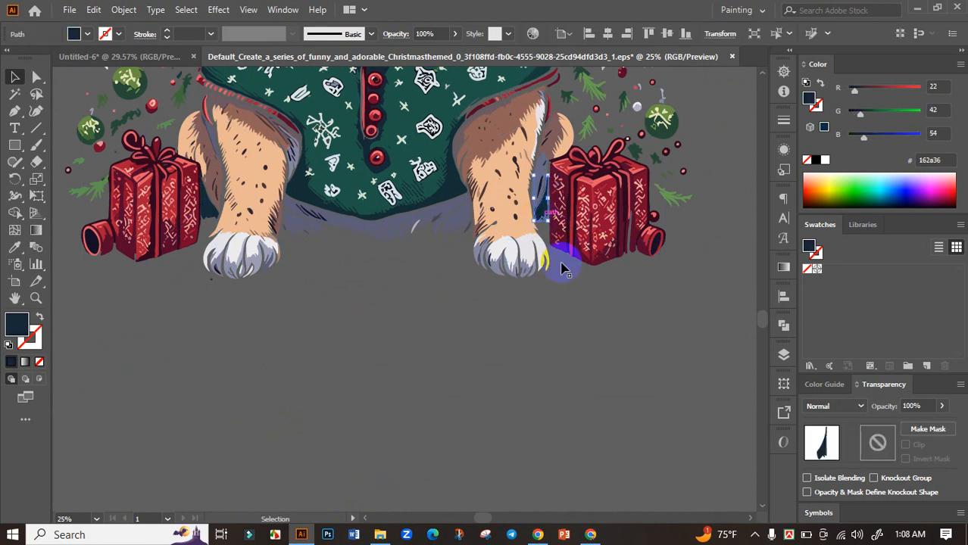
pyautogui.press('Delete')
pyautogui.click(210, 205)
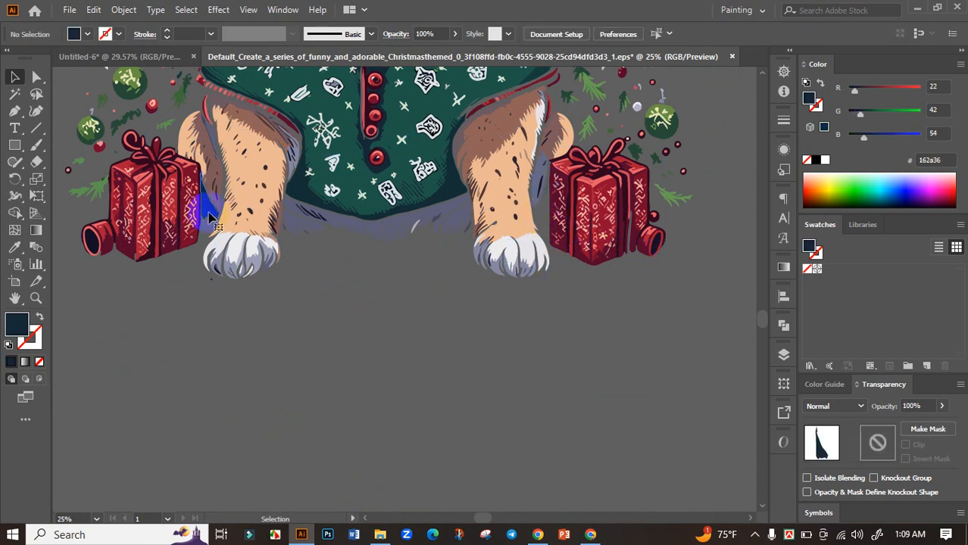
pyautogui.press('Delete')
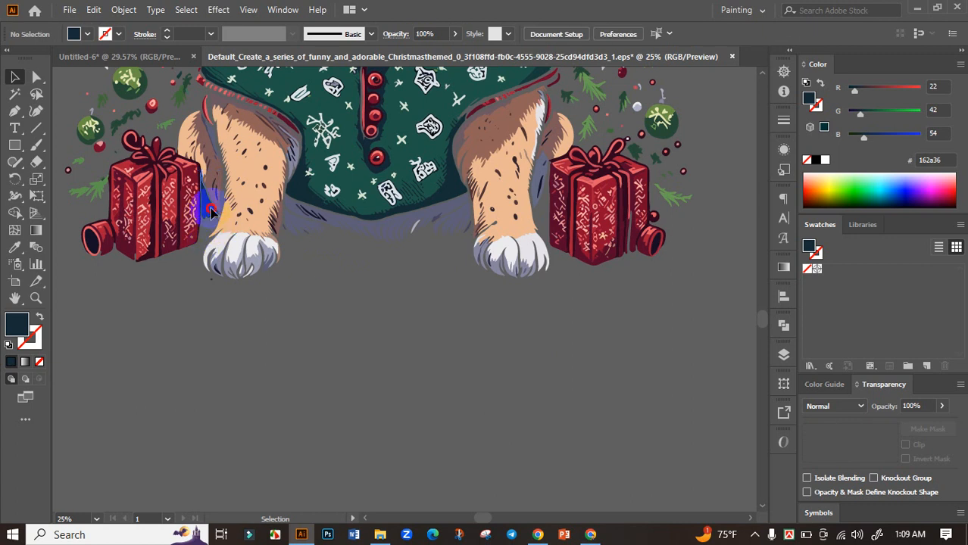
pyautogui.click(212, 210)
pyautogui.press('Delete')
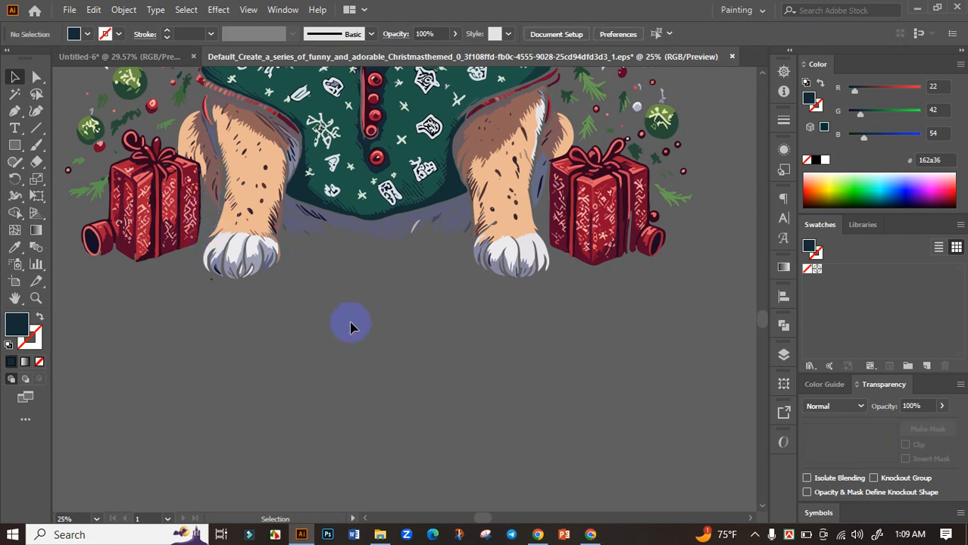
# Step: Select all remaining bulldog shapes and group them into one object
pyautogui.scroll(-3, 402, 331)
pyautogui.moveTo(493, 344); pyautogui.dragTo(526, 378)
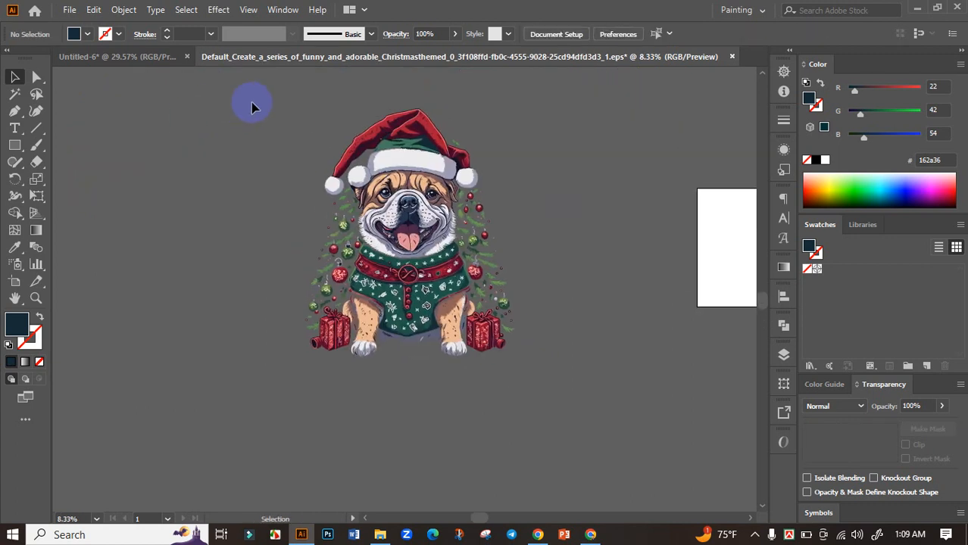
pyautogui.hotkey('ctrl', 'a')
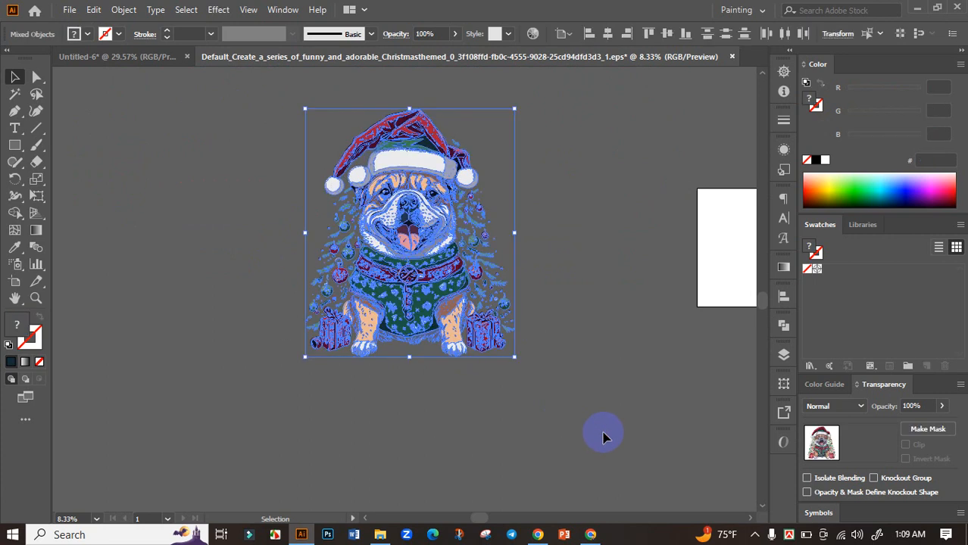
pyautogui.scroll(4, 502, 364)
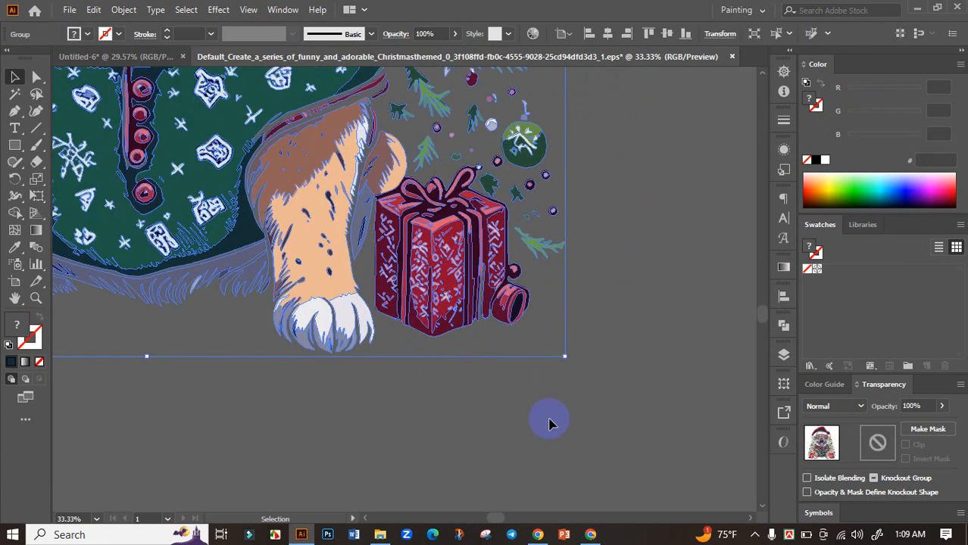
# Step: Scale down the grouped bulldog artwork and bring it into the Untitled-6 document with the black background
pyautogui.scroll(-3, 552, 419)
pyautogui.scroll(-2, 341, 284)
pyautogui.moveTo(316, 180); pyautogui.dragTo(432, 325)
pyautogui.scroll(-2, 531, 353)
pyautogui.moveTo(655, 397); pyautogui.dragTo(516, 413)
pyautogui.scroll(2, 432, 392)
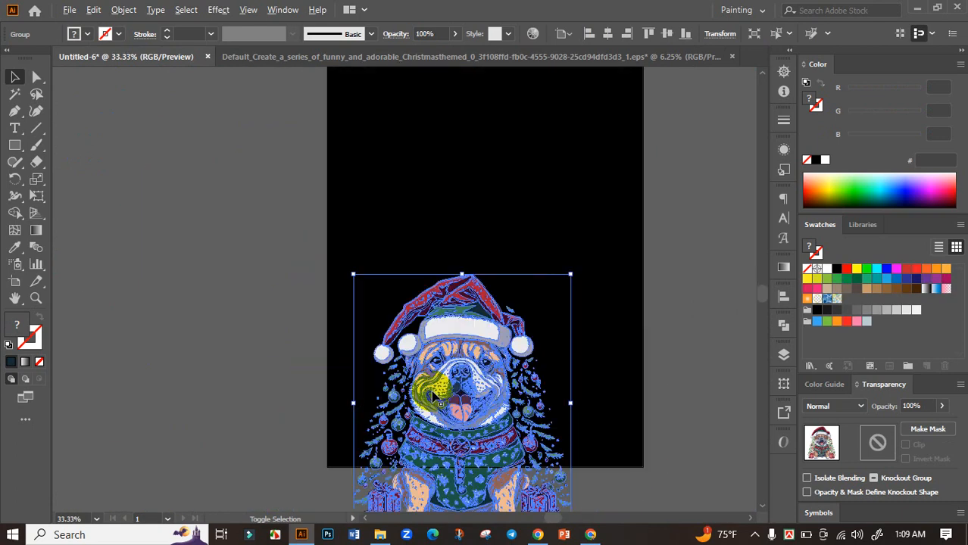
# Step: Move the bulldog group onto the black artboard and align it to the horizontal and vertical center
pyautogui.moveTo(446, 390); pyautogui.dragTo(491, 222)
pyautogui.moveTo(535, 223); pyautogui.dragTo(460, 258)
pyautogui.click(784, 297)
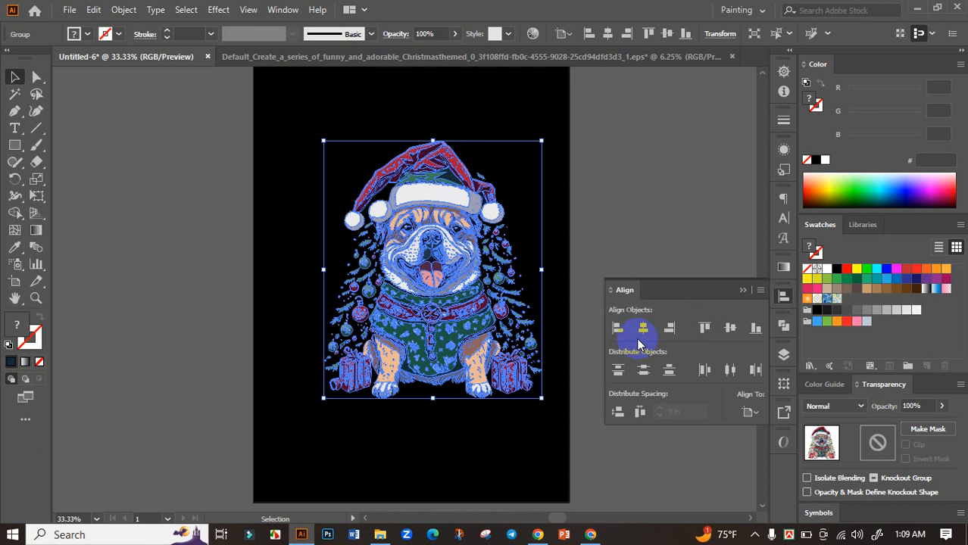
pyautogui.click(643, 327)
pyautogui.click(727, 326)
pyautogui.click(743, 291)
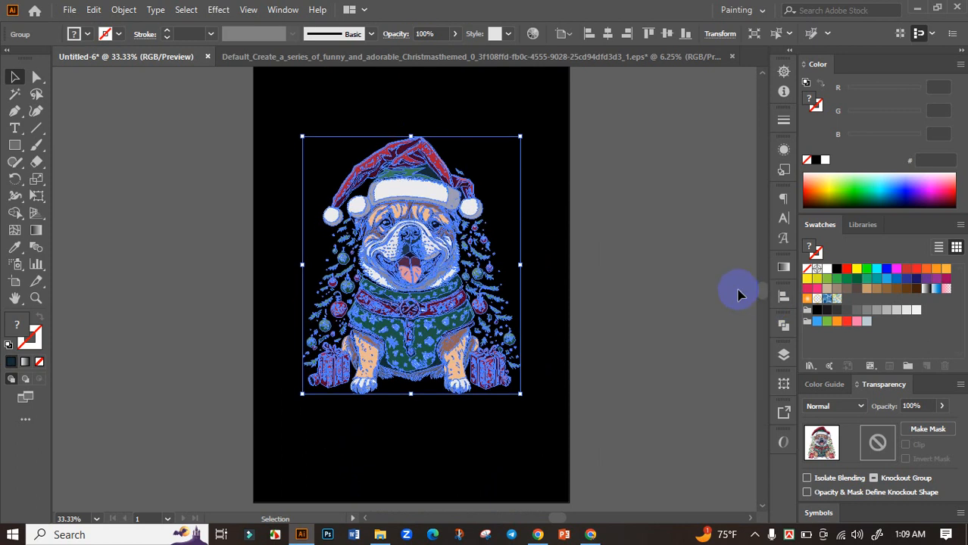
# Step: Enlarge the centered bulldog group proportionally until it nearly spans the artboard's width, and leave it deselected
pyautogui.moveTo(519, 394); pyautogui.dragTo(575, 449)
pyautogui.click(678, 367)
pyautogui.scroll(-1, 678, 367)
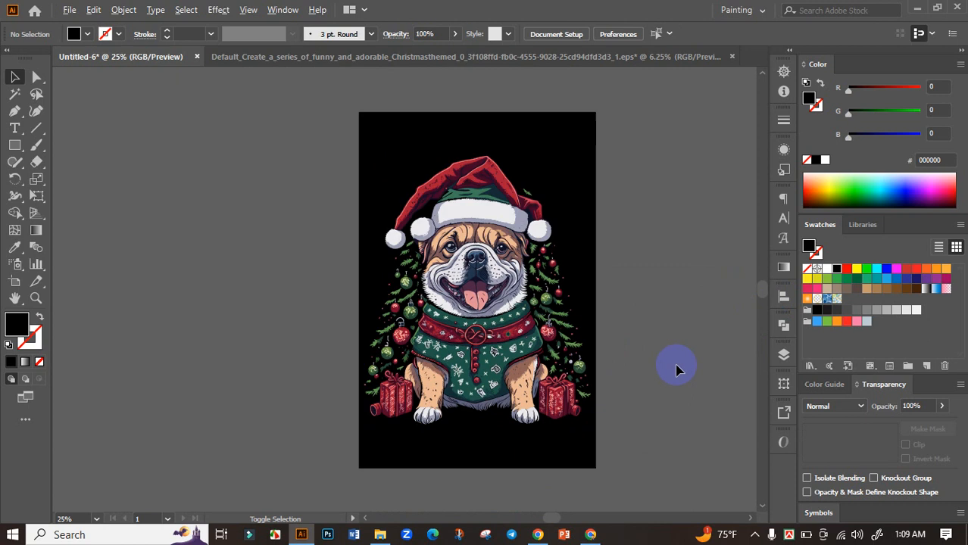
pyautogui.moveTo(678, 358); pyautogui.dragTo(632, 368)
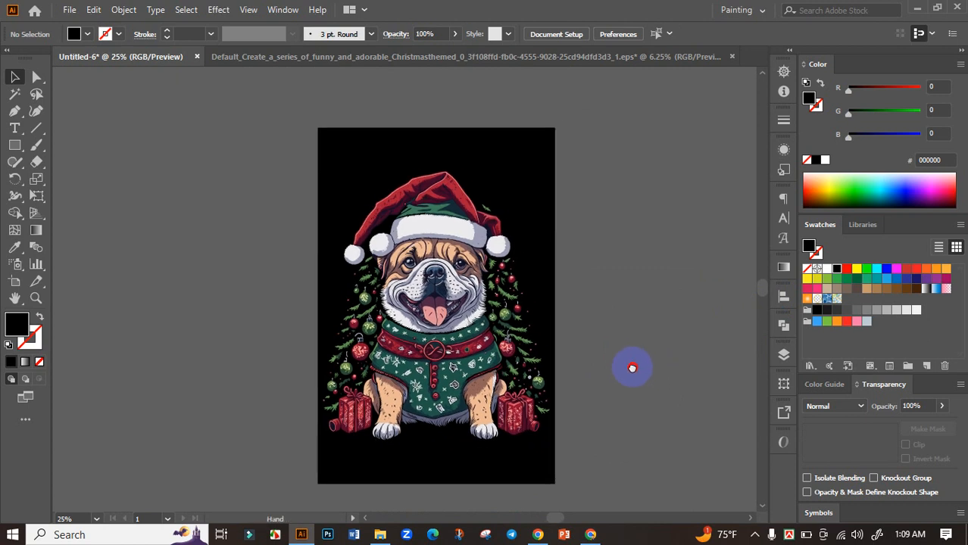
pyautogui.click(447, 314)
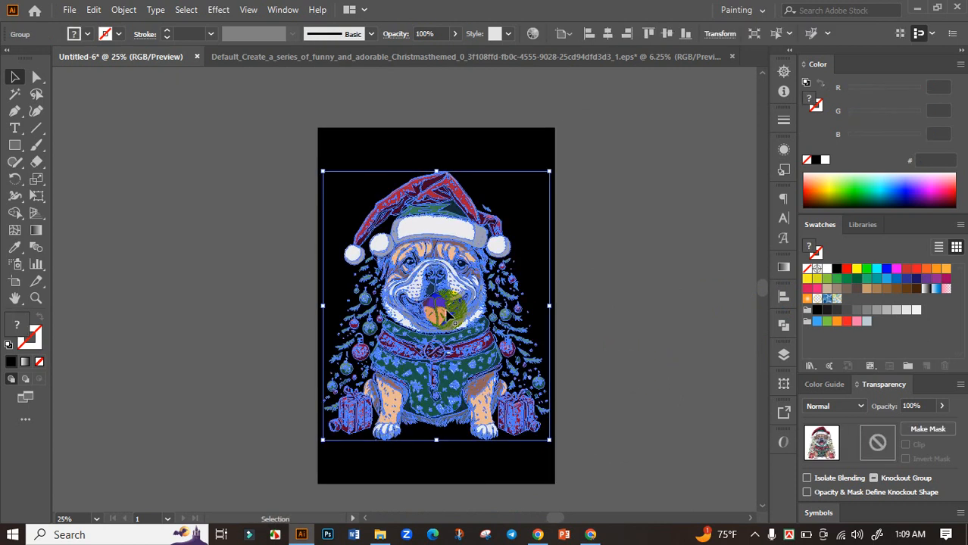
pyautogui.click(606, 326)
pyautogui.moveTo(595, 335); pyautogui.dragTo(598, 319)
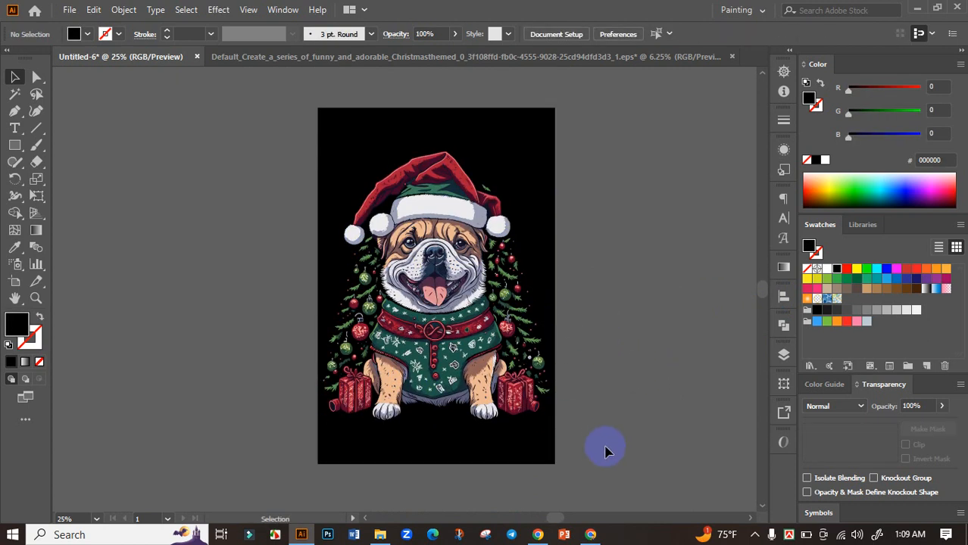
# Step: Switch to the ChatGPT dog slogan list in Chrome and copy "Merry Christmas" from slogan 9, "Merry Christmas, Happy Tails"
pyautogui.click(590, 535)
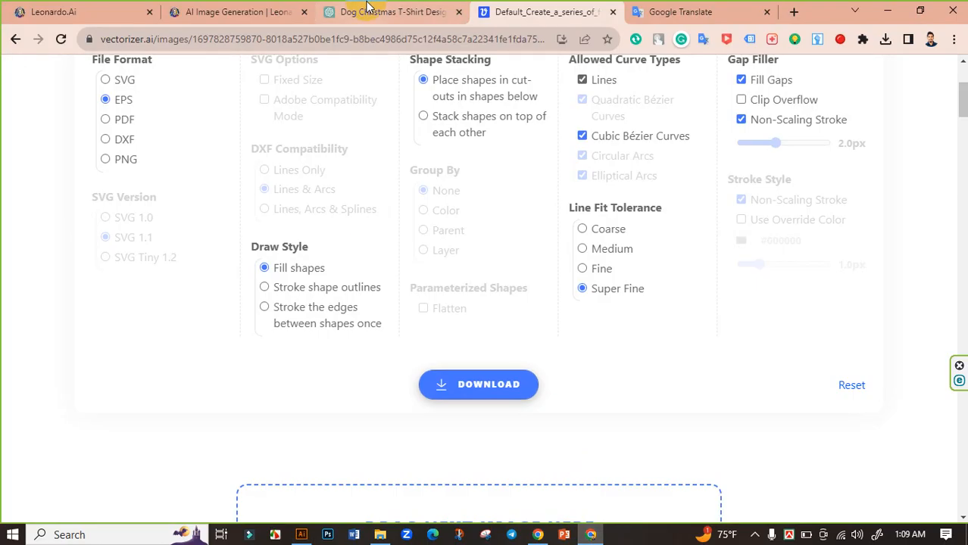
pyautogui.click(367, 9)
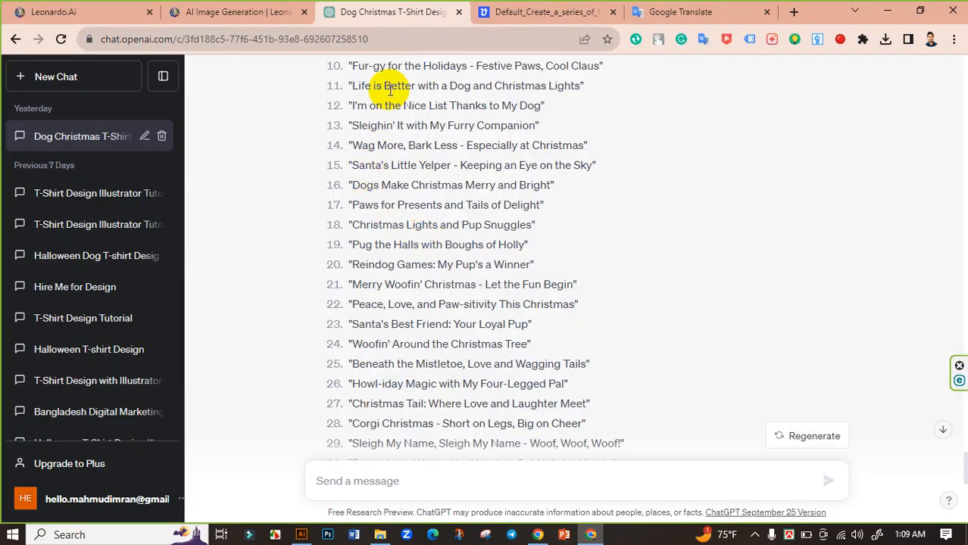
pyautogui.scroll(1, 375, 189)
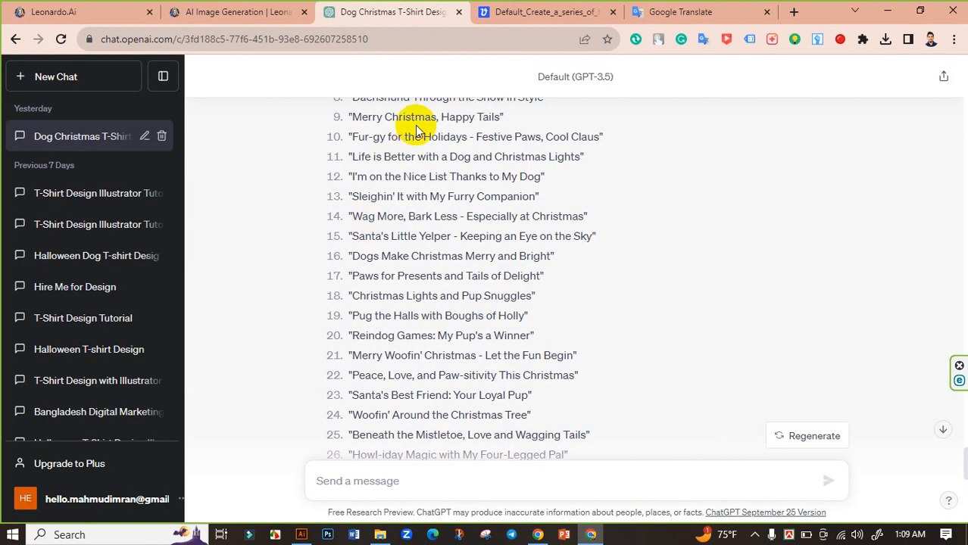
pyautogui.moveTo(436, 119); pyautogui.dragTo(356, 117)
pyautogui.rightClick(356, 118)
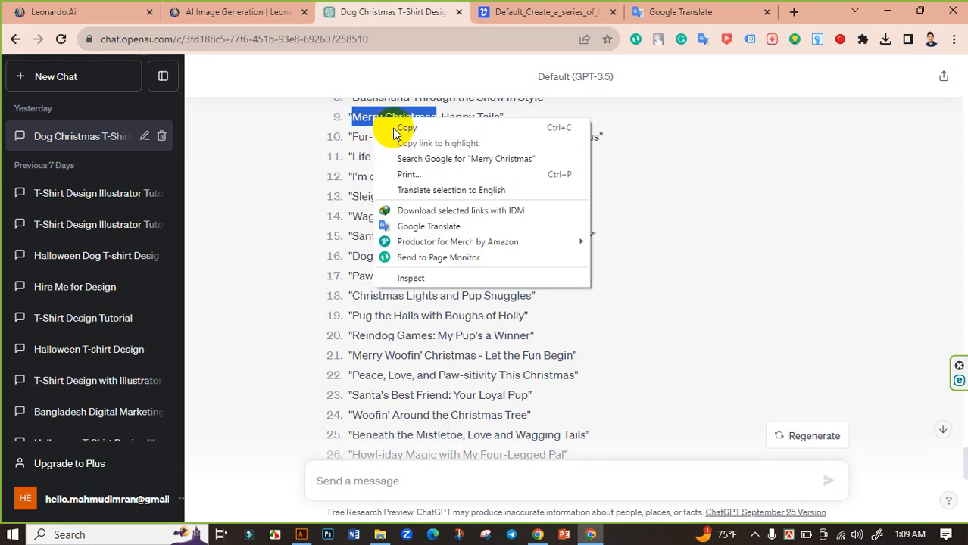
pyautogui.click(403, 128)
pyautogui.scroll(-1, 429, 250)
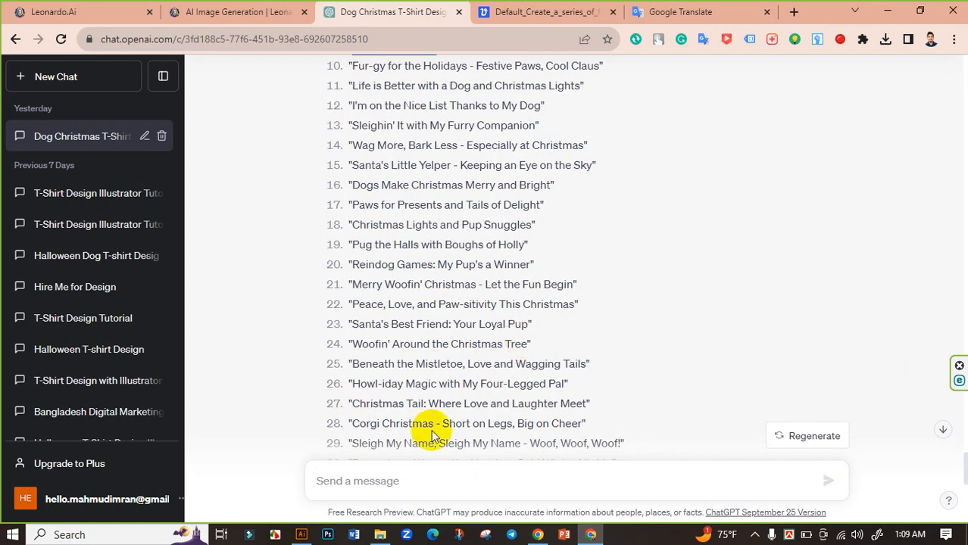
# Step: Switch to Illustrator, paste "Merry Christmas" as text enlarged to about 127 pt beside the artboard, and fill it white
pyautogui.click(302, 535)
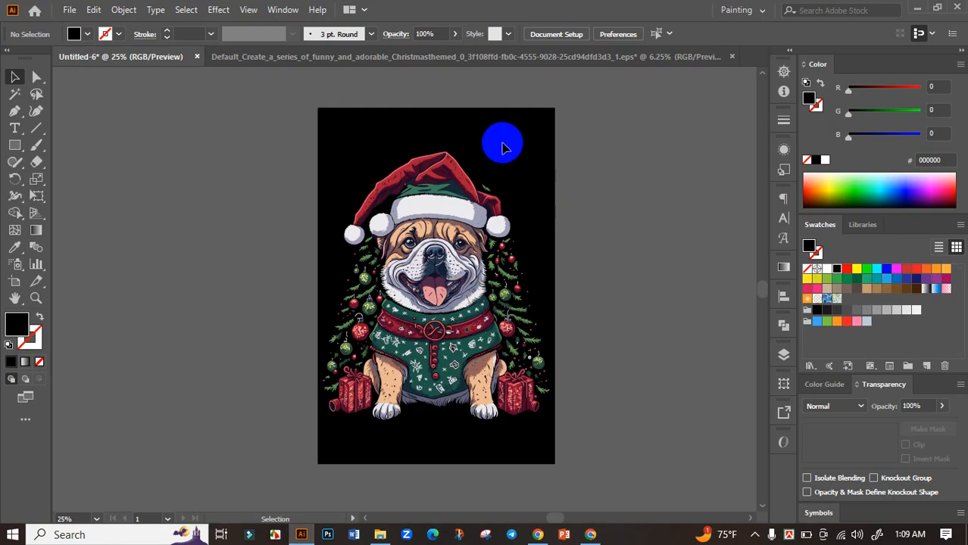
pyautogui.hotkey('ctrl', 'v')
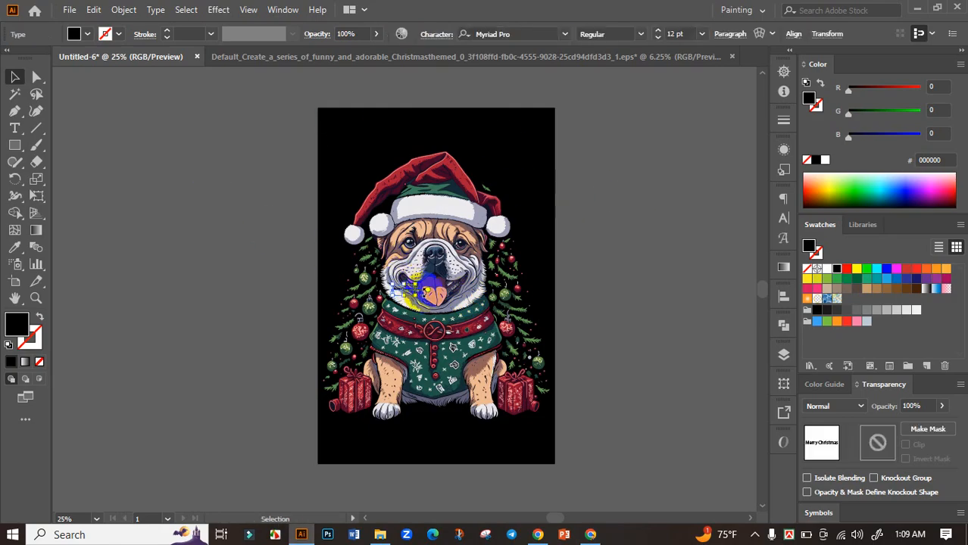
pyautogui.moveTo(416, 297); pyautogui.dragTo(525, 171)
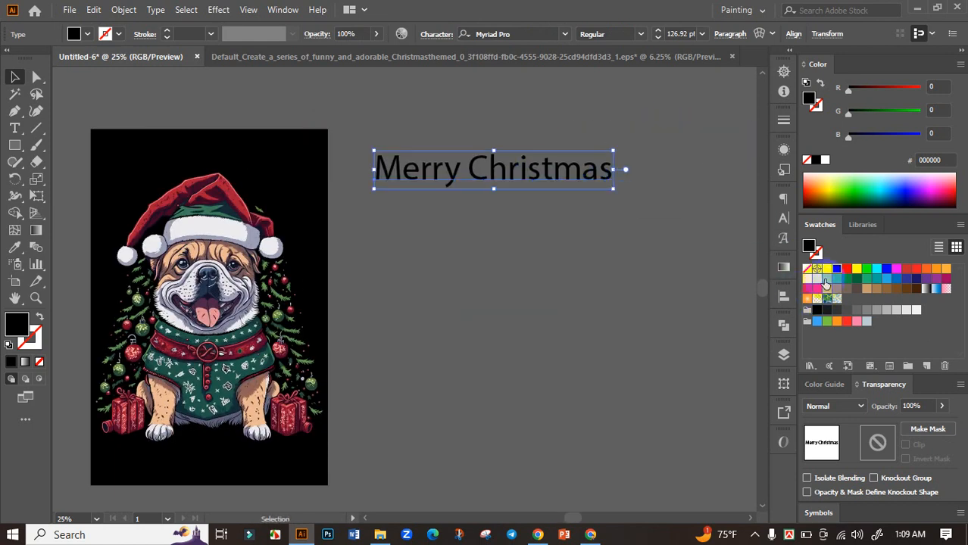
pyautogui.click(827, 269)
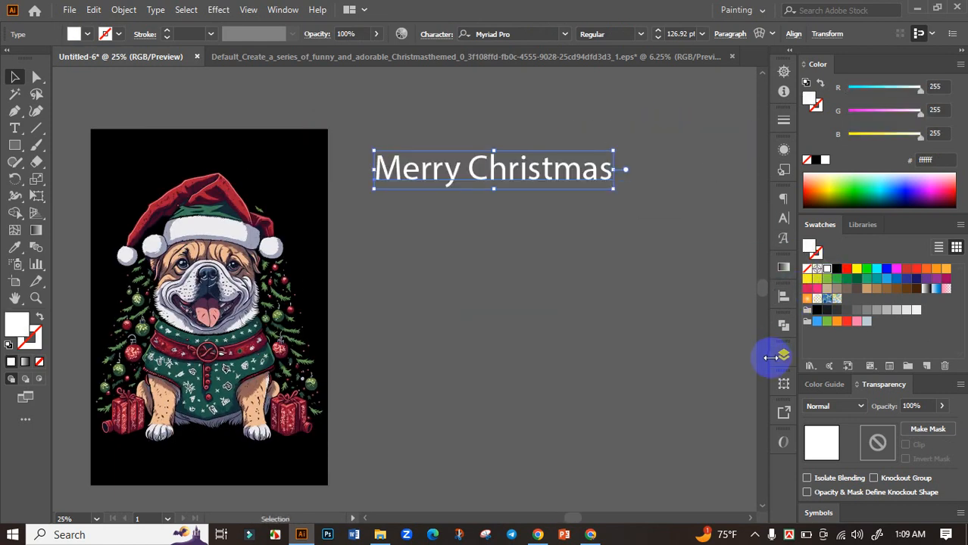
# Step: Set the "Merry Christmas" text in all caps with the Burbank Big Condensed Black font
pyautogui.click(784, 218)
pyautogui.click(617, 338)
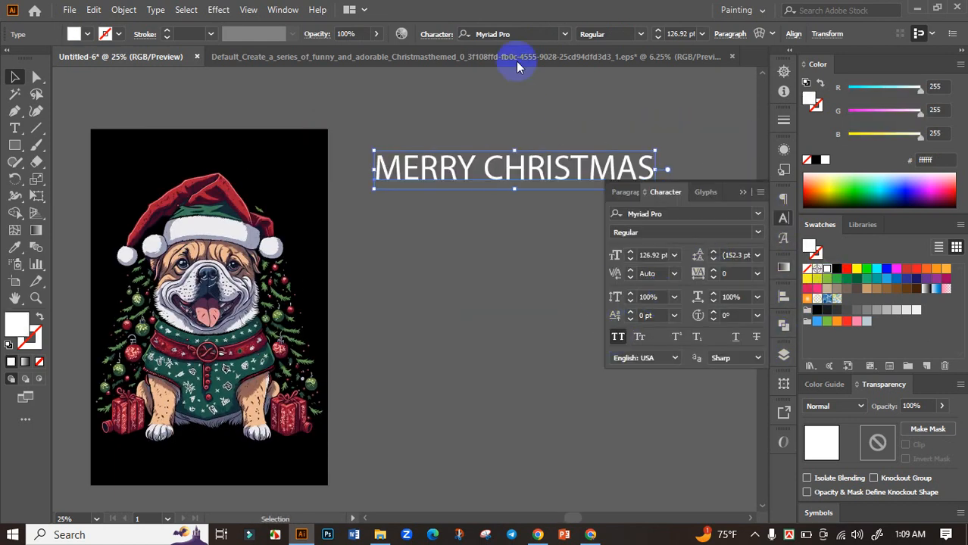
pyautogui.click(569, 34)
pyautogui.click(550, 126)
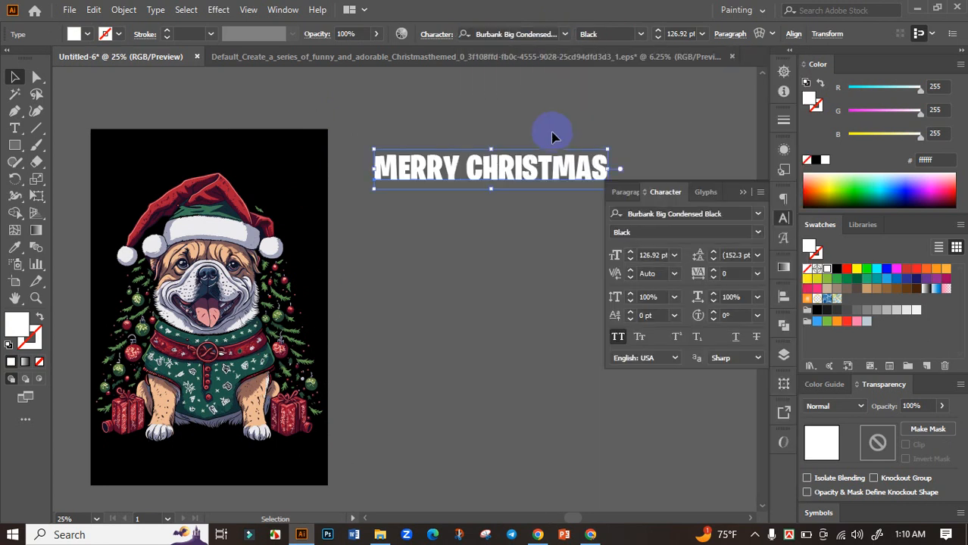
pyautogui.click(525, 208)
pyautogui.click(530, 182)
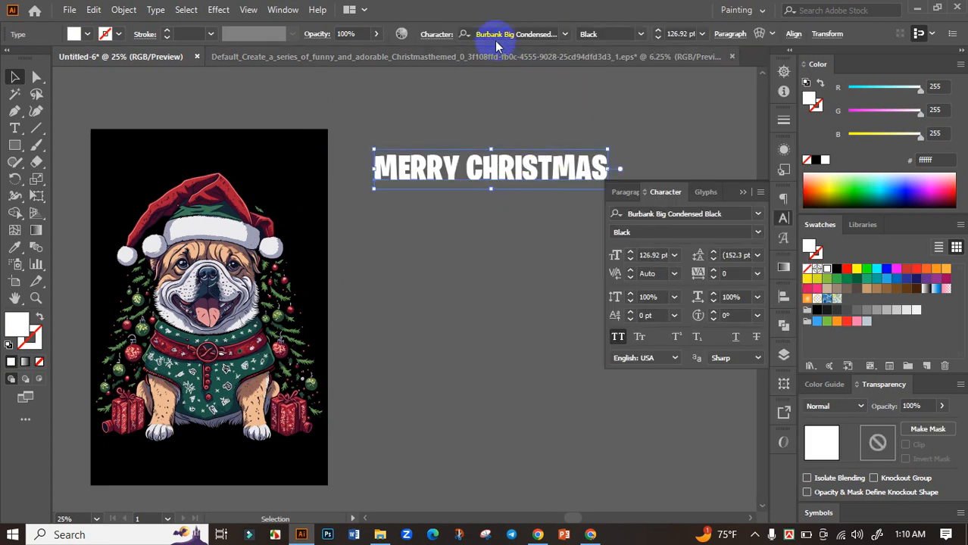
# Step: Place the MERRY CHRISTMAS text on the artboard above the Santa hat and scale it to about 115 pt
pyautogui.moveTo(513, 233); pyautogui.dragTo(578, 203)
pyautogui.moveTo(560, 150); pyautogui.dragTo(402, 153)
pyautogui.scroll(2, 307, 134)
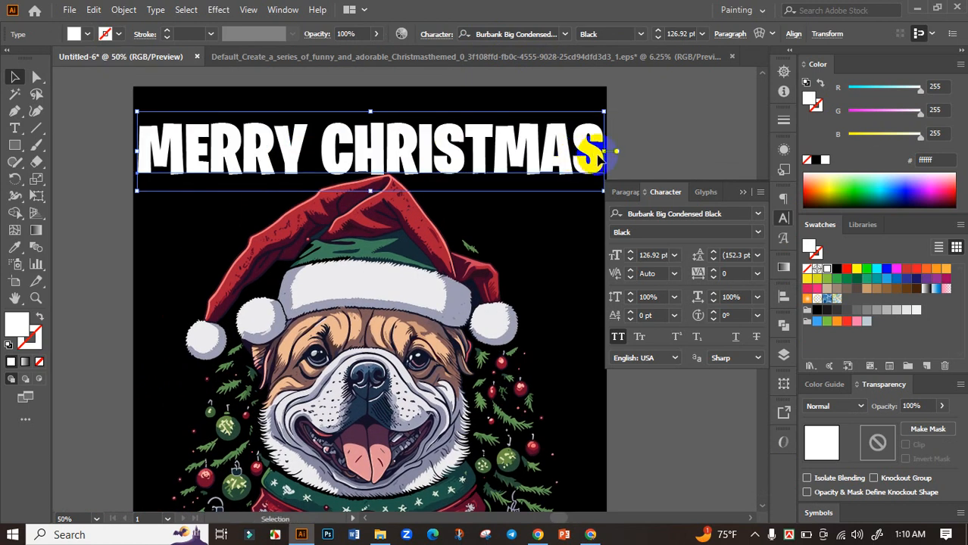
pyautogui.moveTo(600, 155); pyautogui.dragTo(580, 151)
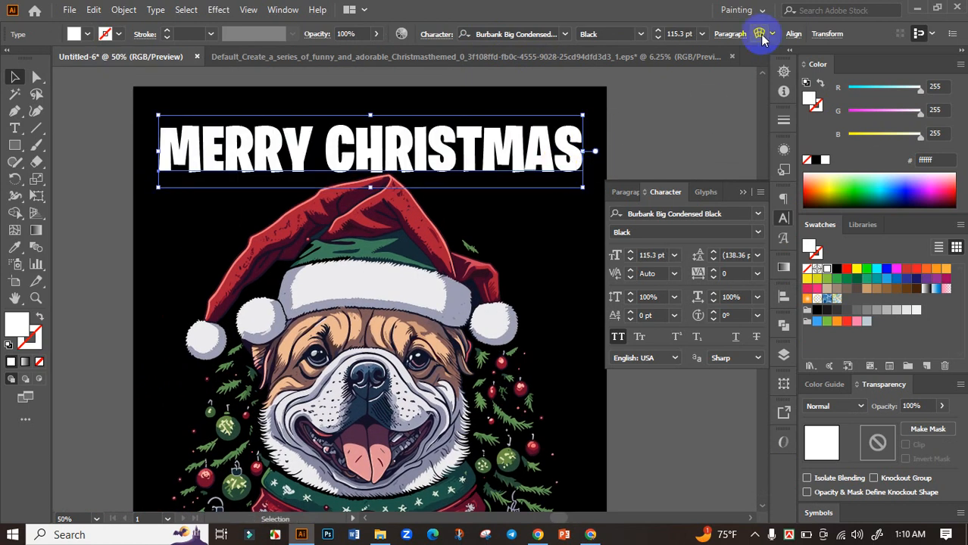
# Step: Try an Arc Lower warp on the MERRY CHRISTMAS text, and apply Arc Upper with a 16% horizontal bend instead
pyautogui.click(761, 34)
pyautogui.click(798, 229)
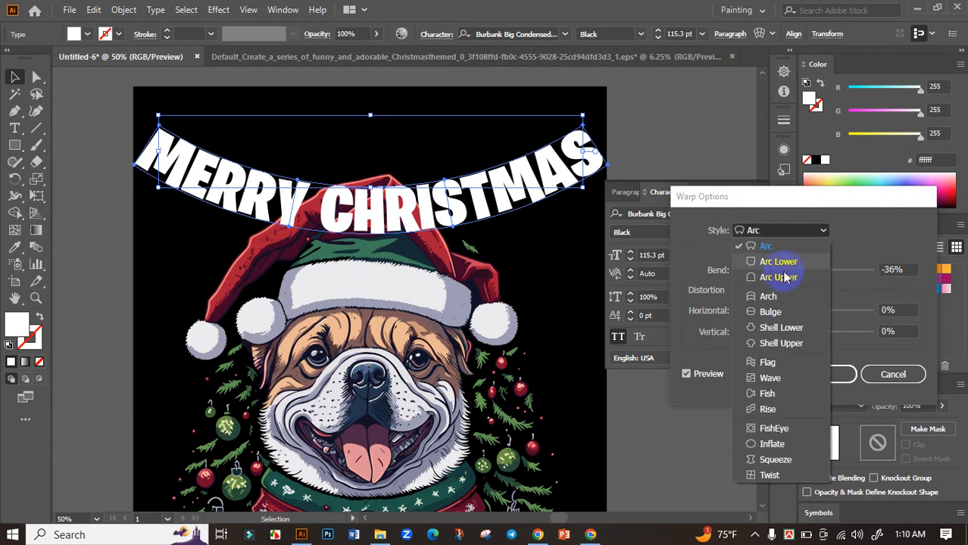
pyautogui.click(780, 262)
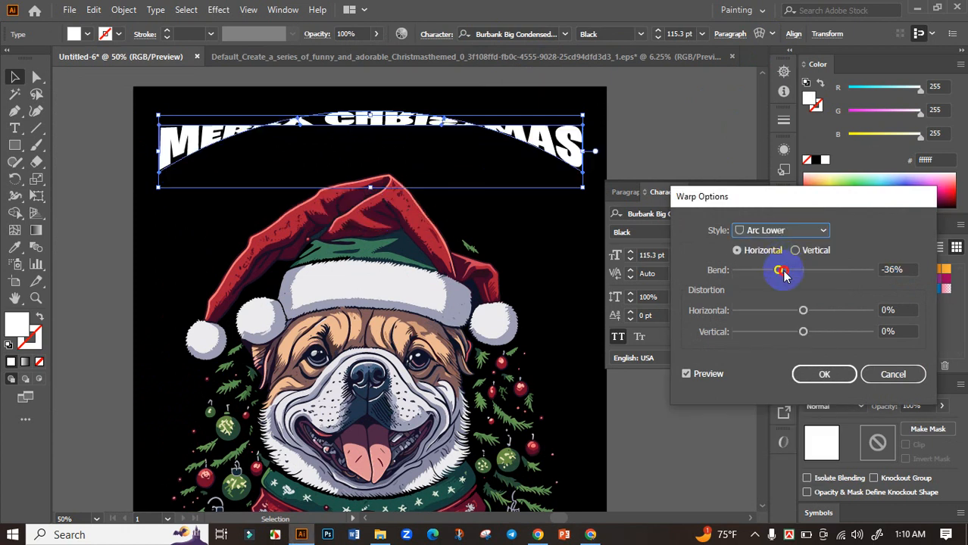
pyautogui.moveTo(785, 275); pyautogui.dragTo(821, 274)
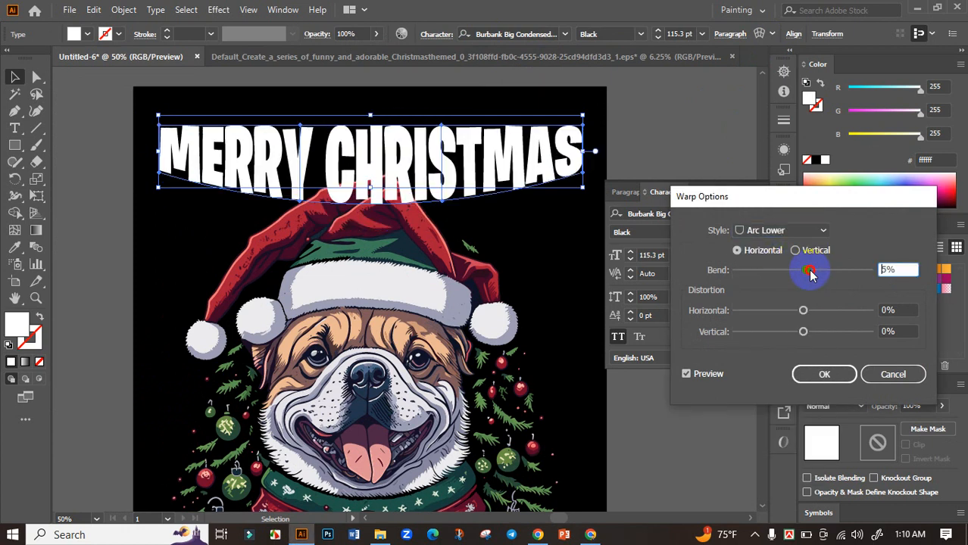
pyautogui.click(821, 229)
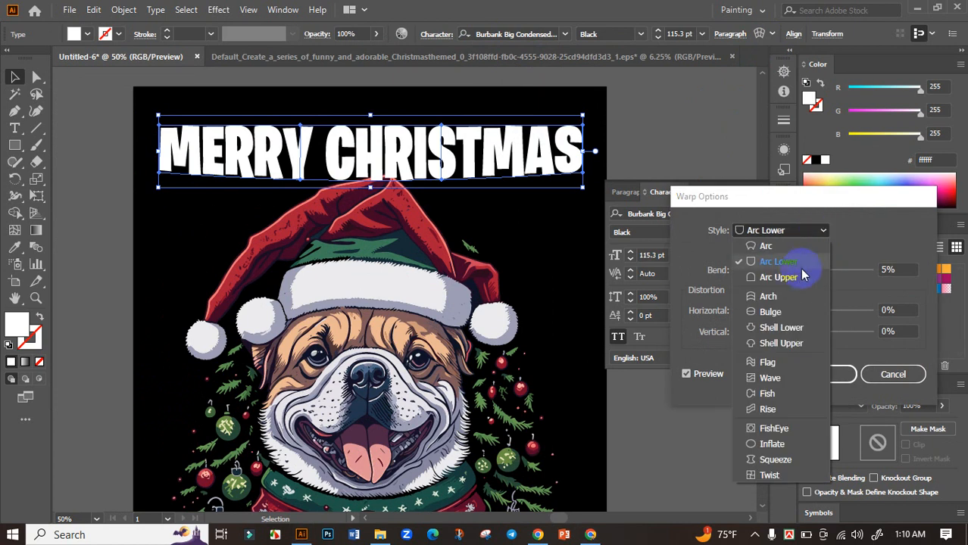
pyautogui.click(803, 275)
pyautogui.moveTo(808, 276)
pyautogui.mouseDown()
pyautogui.moveTo(825, 274)
pyautogui.moveTo(813, 271)
pyautogui.mouseUp()
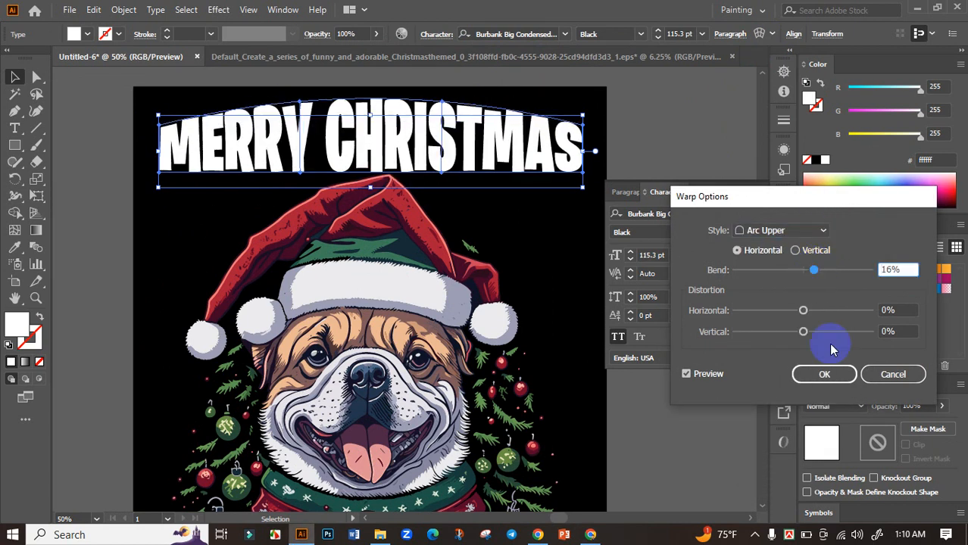
pyautogui.click(826, 376)
# Step: Nudge the warped MERRY CHRISTMAS heading slightly upward to clear the tip of the Santa hat, and leave it deselected
pyautogui.click(443, 156)
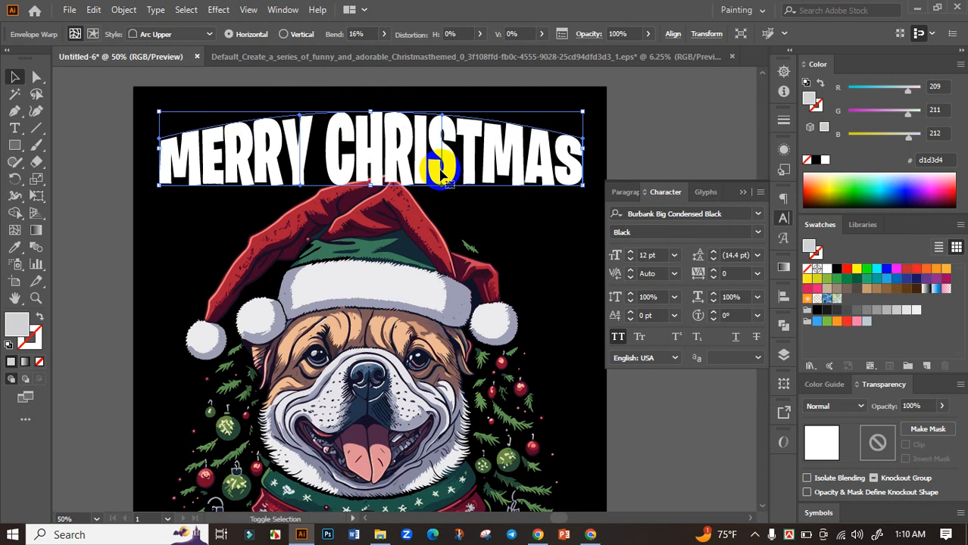
pyautogui.scroll(-2, 442, 173)
pyautogui.click(570, 153)
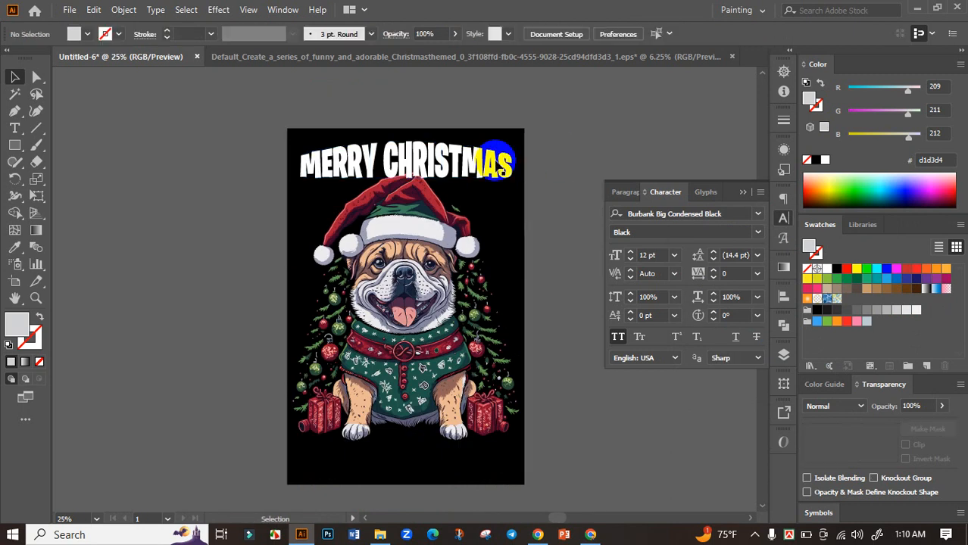
pyautogui.scroll(2, 424, 163)
pyautogui.moveTo(424, 162); pyautogui.dragTo(422, 156)
pyautogui.scroll(-1, 422, 156)
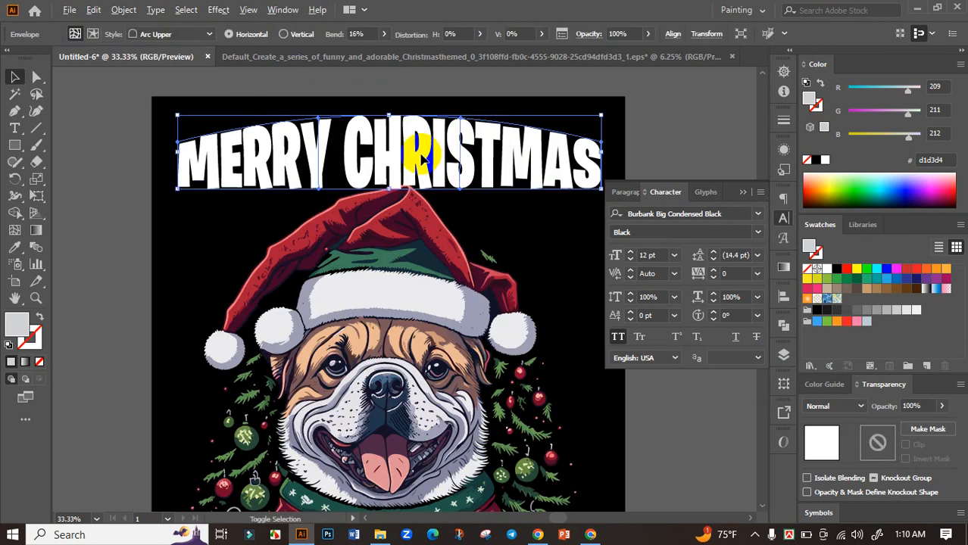
pyautogui.click(622, 134)
pyautogui.scroll(-1, 616, 138)
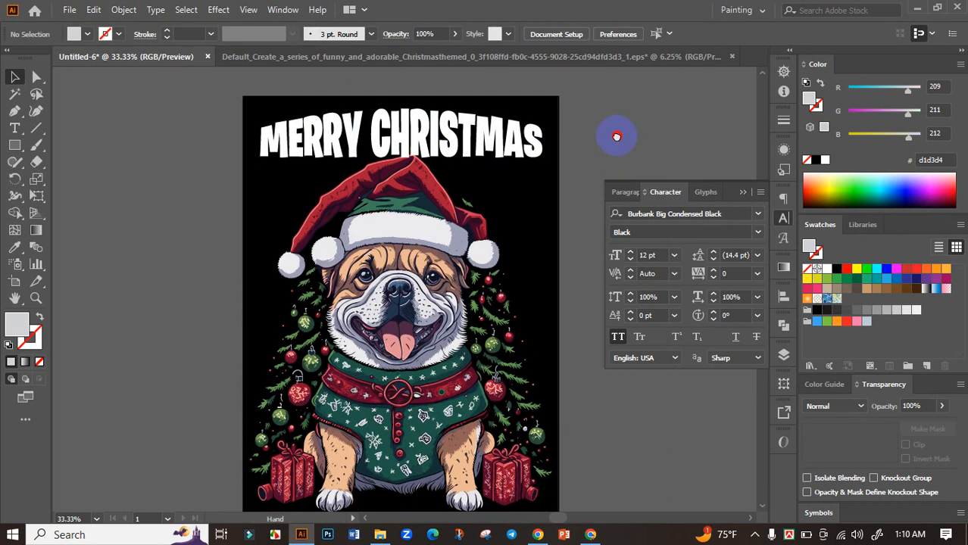
pyautogui.click(451, 138)
pyautogui.click(608, 140)
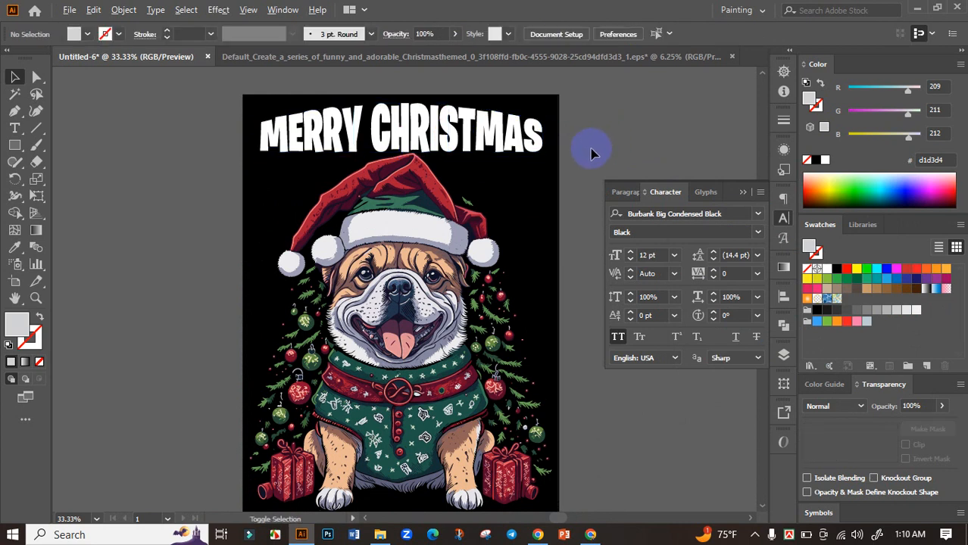
pyautogui.scroll(-2, 590, 149)
pyautogui.moveTo(627, 145); pyautogui.dragTo(557, 145)
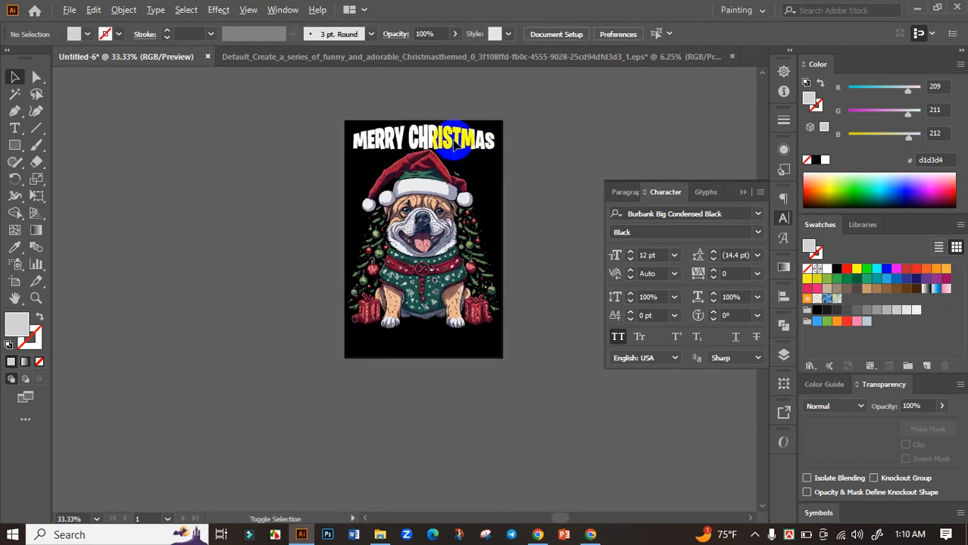
pyautogui.scroll(2, 447, 153)
pyautogui.moveTo(566, 212); pyautogui.dragTo(564, 161)
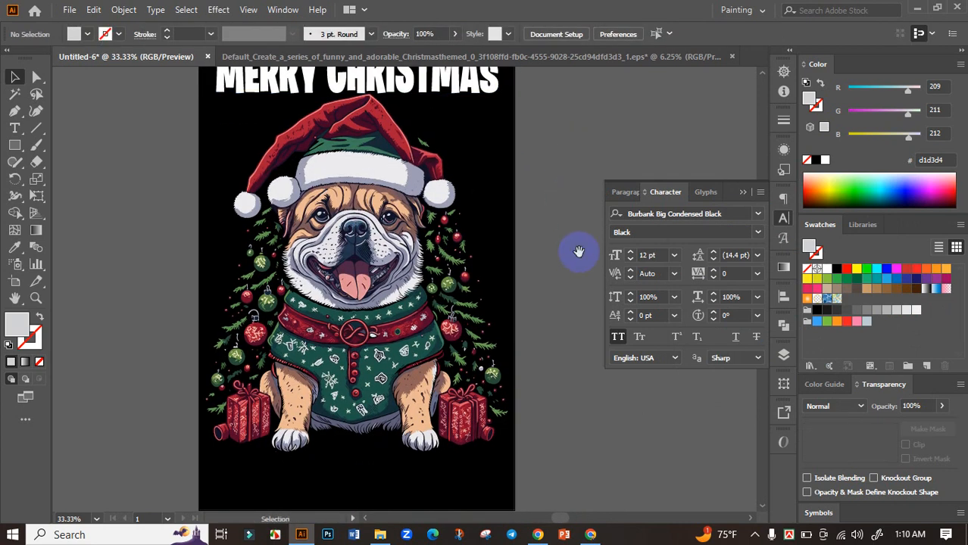
pyautogui.scroll(-2, 578, 251)
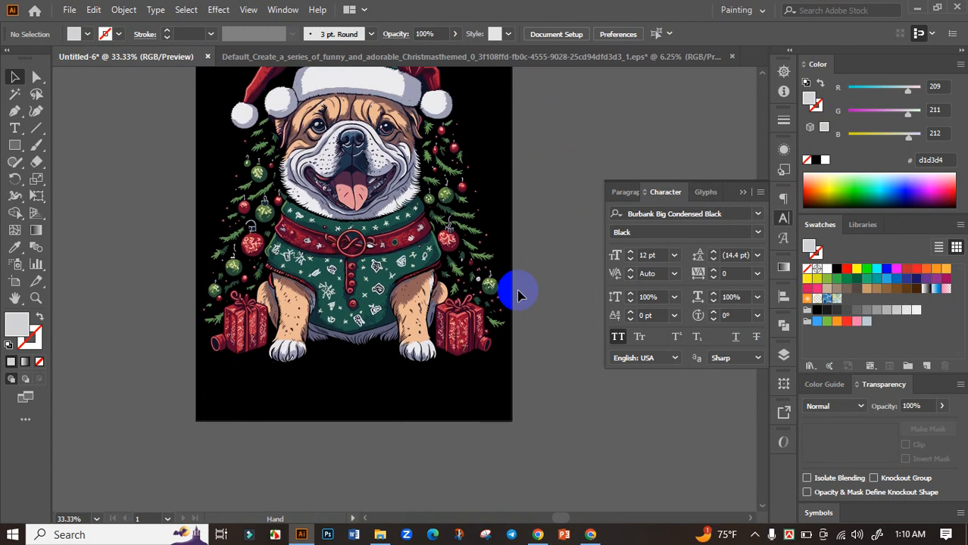
# Step: Switch to the ChatGPT slogan list in Chrome and copy "Your Loyal Pup" from slogan 23, "Santa's Best Friend: Your Loyal Pup"
pyautogui.click(590, 535)
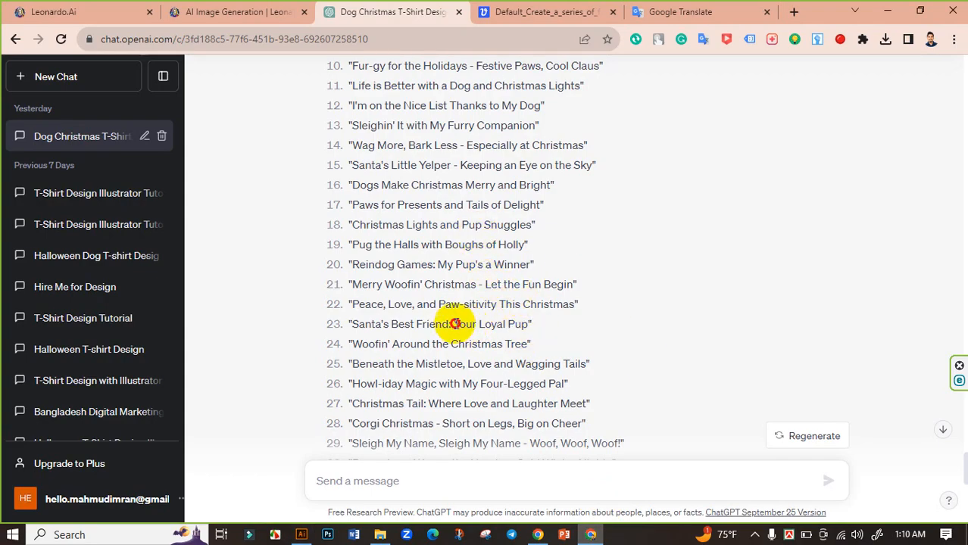
pyautogui.moveTo(454, 324); pyautogui.dragTo(528, 328)
pyautogui.rightClick(522, 328)
pyautogui.click(539, 331)
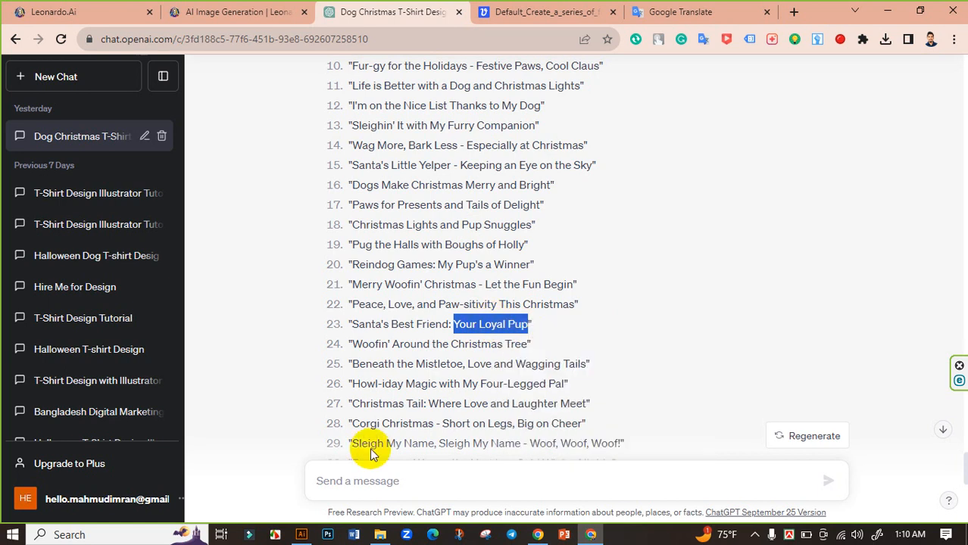
# Step: Return to Illustrator, paste "Your Loyal Pup" below the bulldog's paws at about 82 pt, and fill it white
pyautogui.click(302, 535)
pyautogui.scroll(-2, 494, 395)
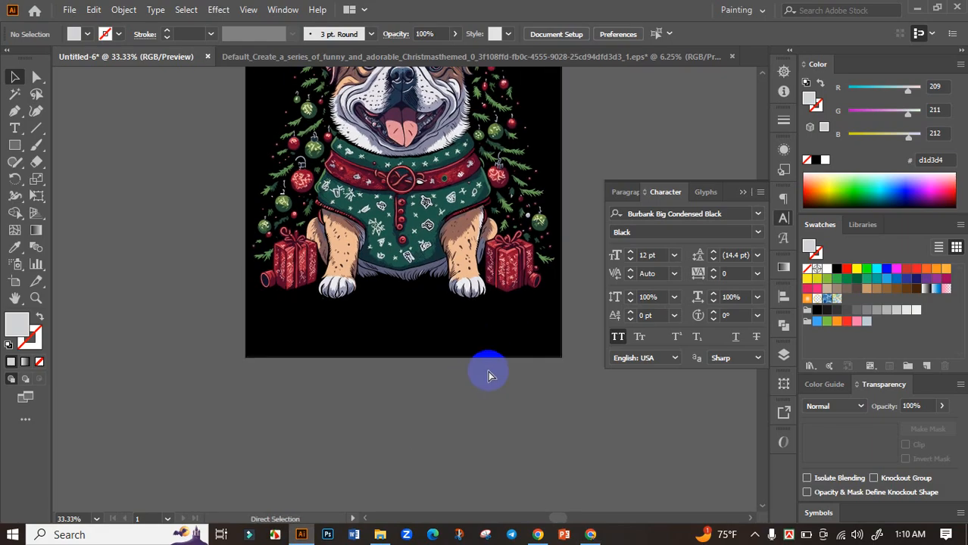
pyautogui.hotkey('ctrl', 'v')
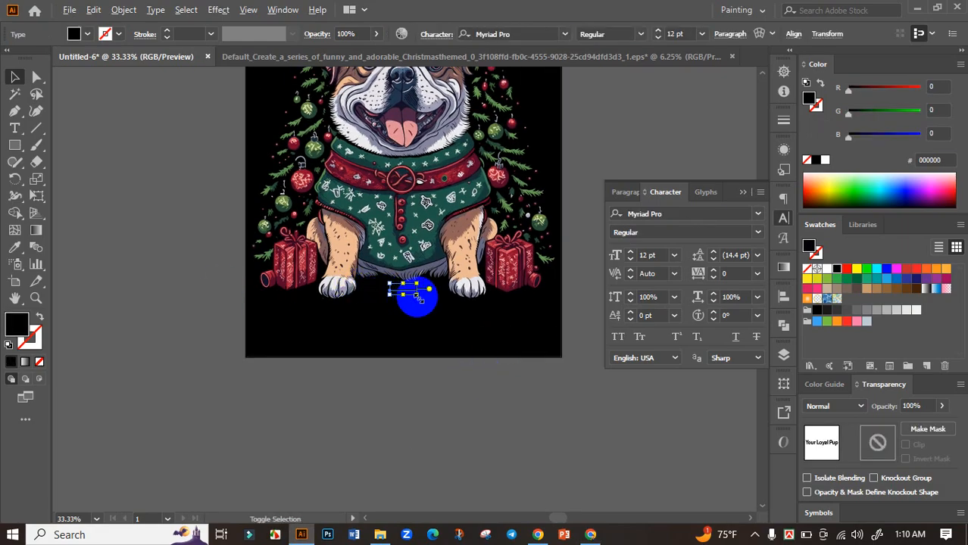
pyautogui.moveTo(415, 297); pyautogui.dragTo(495, 345)
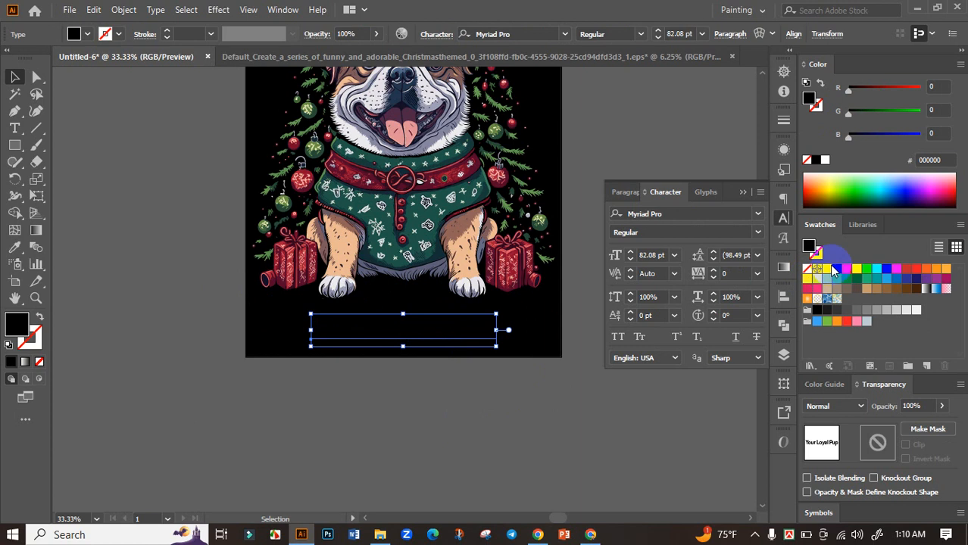
pyautogui.click(828, 271)
pyautogui.scroll(-1, 460, 336)
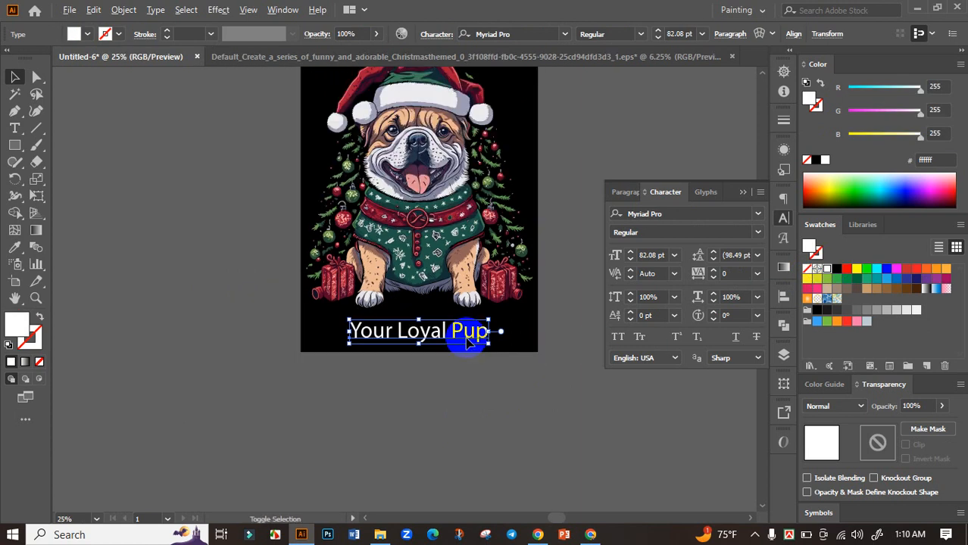
# Step: Set the "Your Loyal Pup" text in all caps with the Burbank Big Condensed Black font
pyautogui.scroll(1, 460, 336)
pyautogui.moveTo(493, 332); pyautogui.dragTo(408, 336)
pyautogui.click(620, 339)
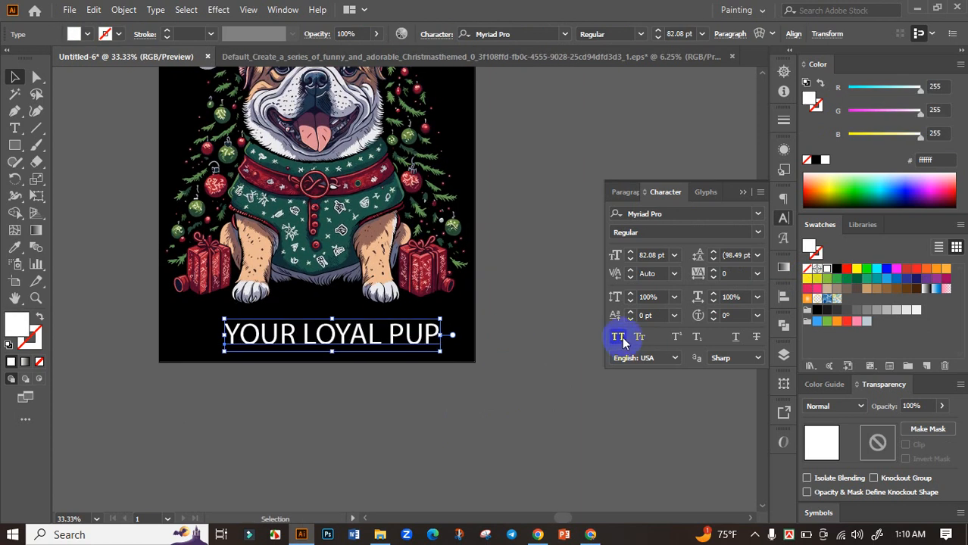
pyautogui.click(566, 36)
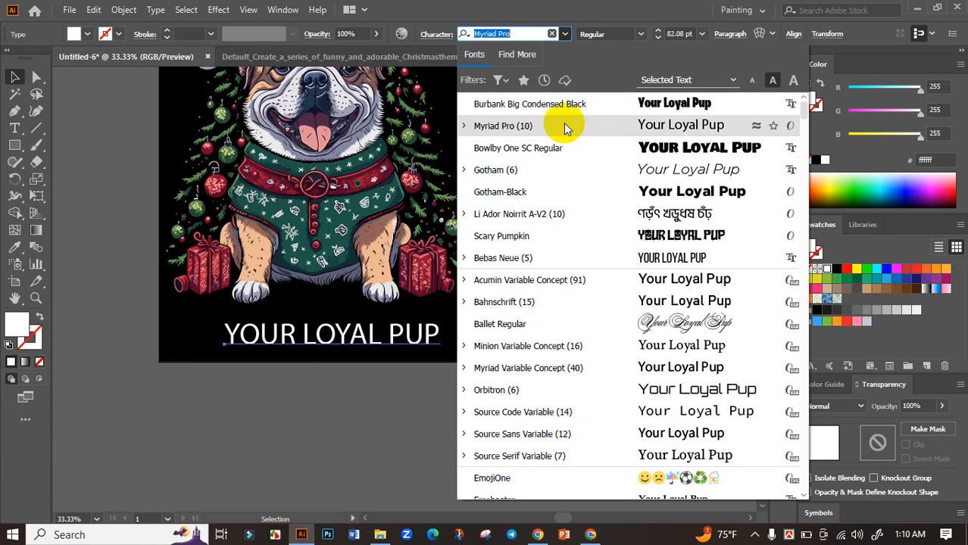
pyautogui.click(578, 104)
# Step: Enlarge YOUR LOYAL PUP to about 133 pt below the paws so it matches the width of the MERRY CHRISTMAS heading
pyautogui.moveTo(466, 376); pyautogui.dragTo(542, 357)
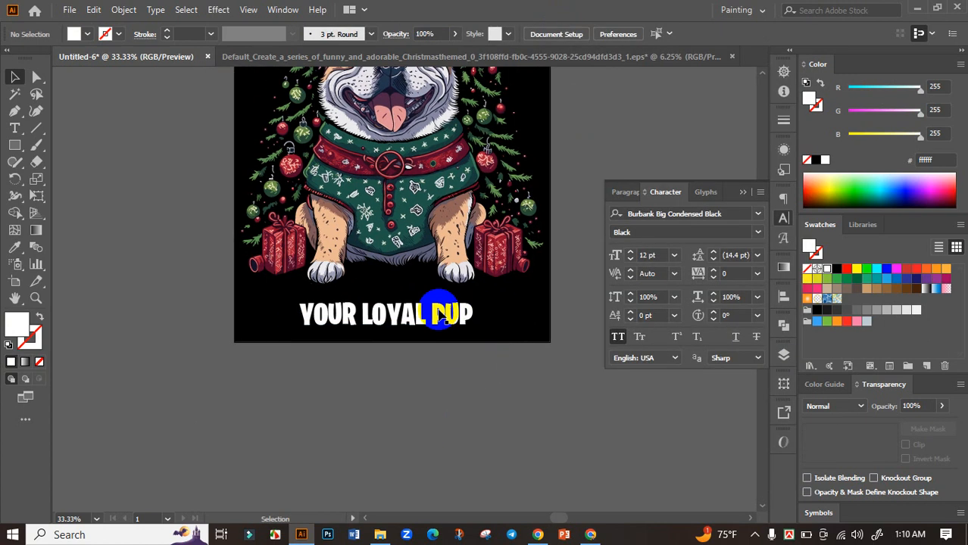
pyautogui.moveTo(480, 315)
pyautogui.mouseDown()
pyautogui.moveTo(538, 315)
pyautogui.moveTo(489, 306)
pyautogui.mouseUp()
pyautogui.click(483, 356)
pyautogui.scroll(-2, 480, 368)
pyautogui.moveTo(516, 369); pyautogui.dragTo(492, 398)
pyautogui.scroll(1, 446, 374)
pyautogui.click(445, 368)
pyautogui.moveTo(519, 294); pyautogui.dragTo(474, 385)
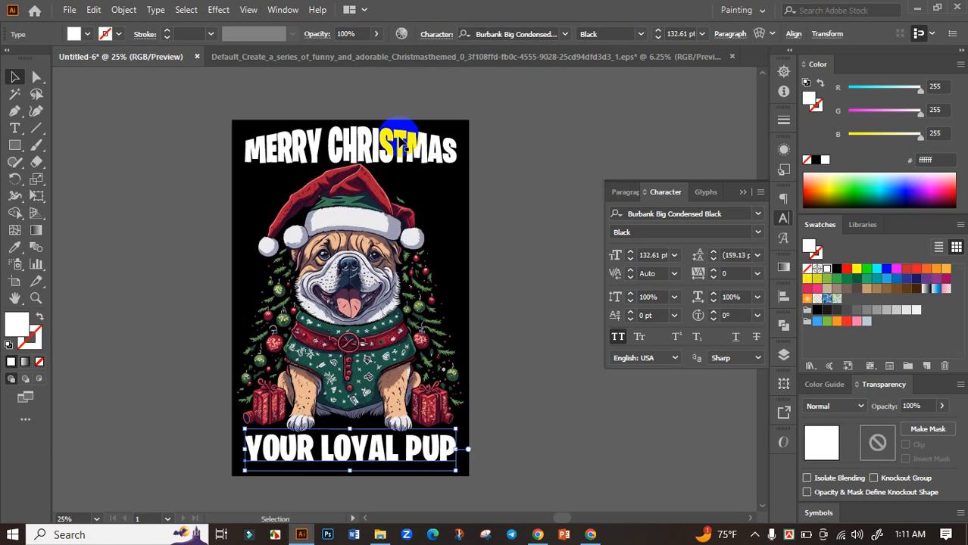
# Step: Select the MERRY CHRISTMAS heading together with YOUR LOYAL PUP, align them to the horizontal center, and deselect them
pyautogui.keyDown('shift'); pyautogui.click(404, 146); pyautogui.keyUp('shift')
pyautogui.click(784, 297)
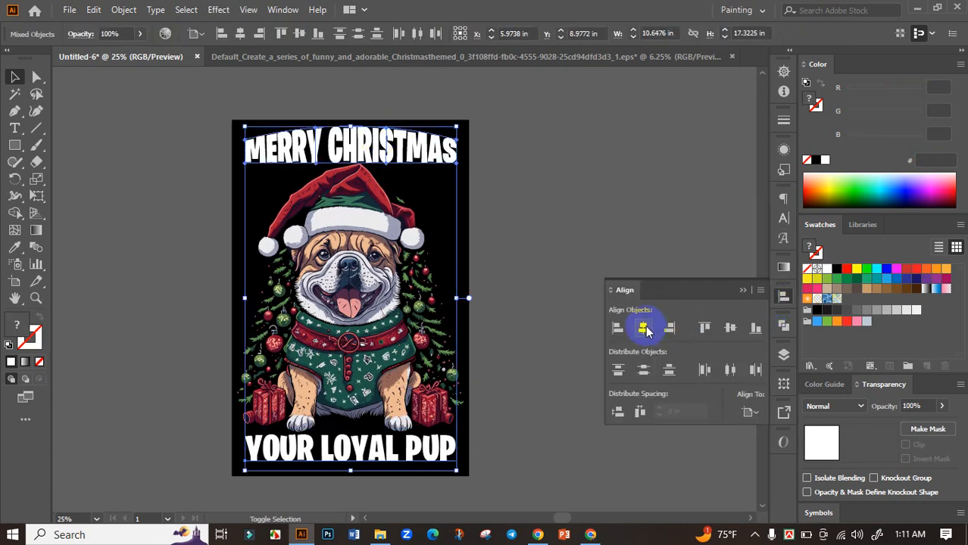
pyautogui.click(580, 348)
pyautogui.moveTo(580, 348); pyautogui.dragTo(624, 300)
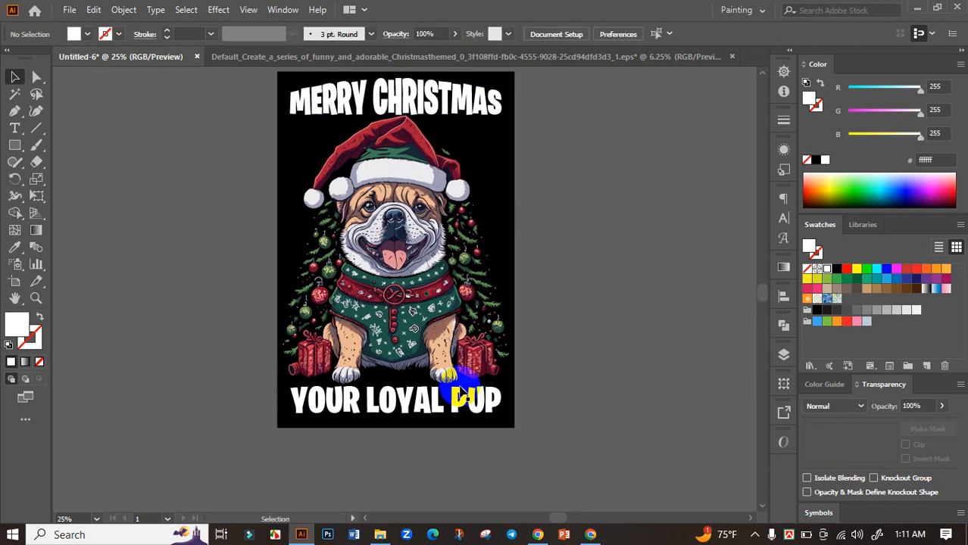
# Step: Convert YOUR LOYAL PUP to outlines, expand it together with the MERRY CHRISTMAS heading with Object and Fill enabled, and deselect
pyautogui.click(463, 390)
pyautogui.moveTo(580, 352); pyautogui.dragTo(586, 366)
pyautogui.keyDown('shift'); pyautogui.click(425, 156); pyautogui.keyUp('shift')
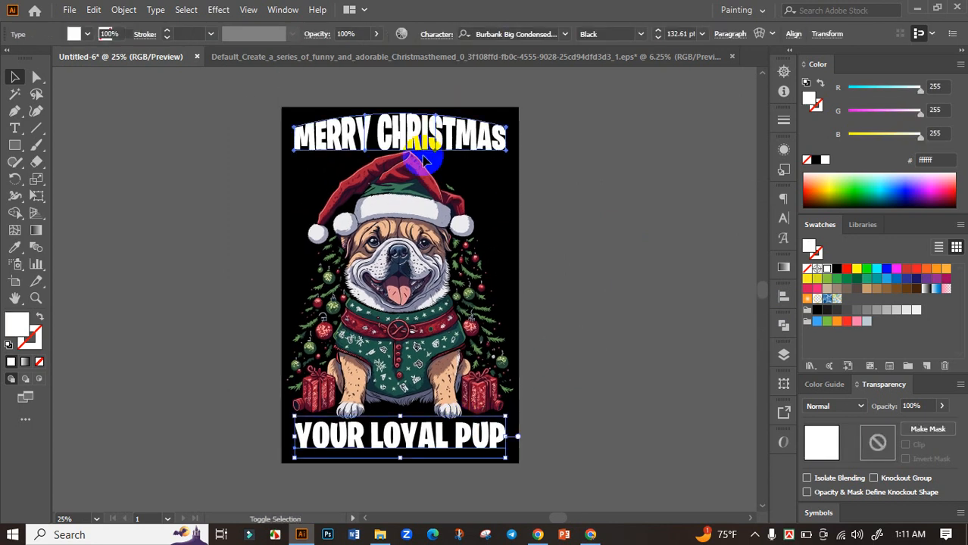
pyautogui.moveTo(553, 368); pyautogui.dragTo(540, 312)
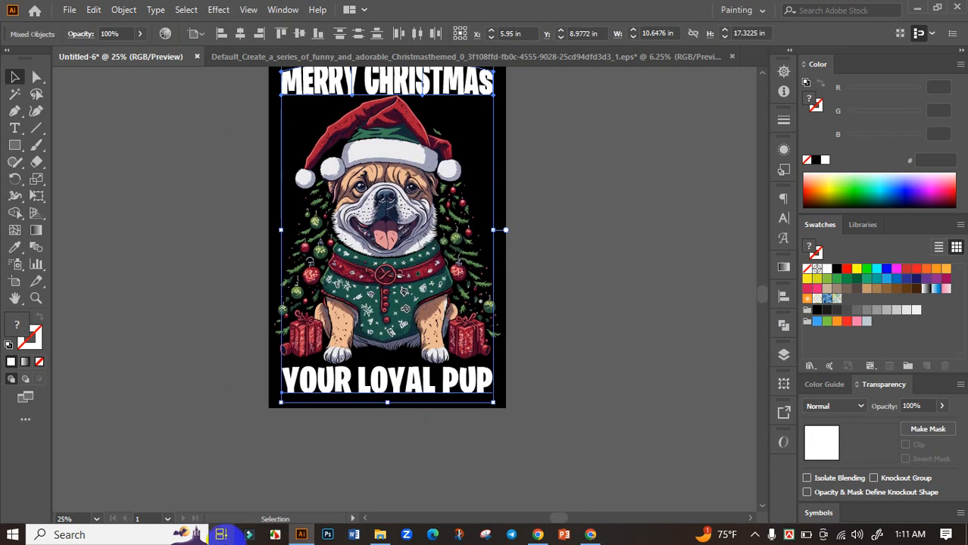
pyautogui.hotkey('ctrl', 'shift', 'o')
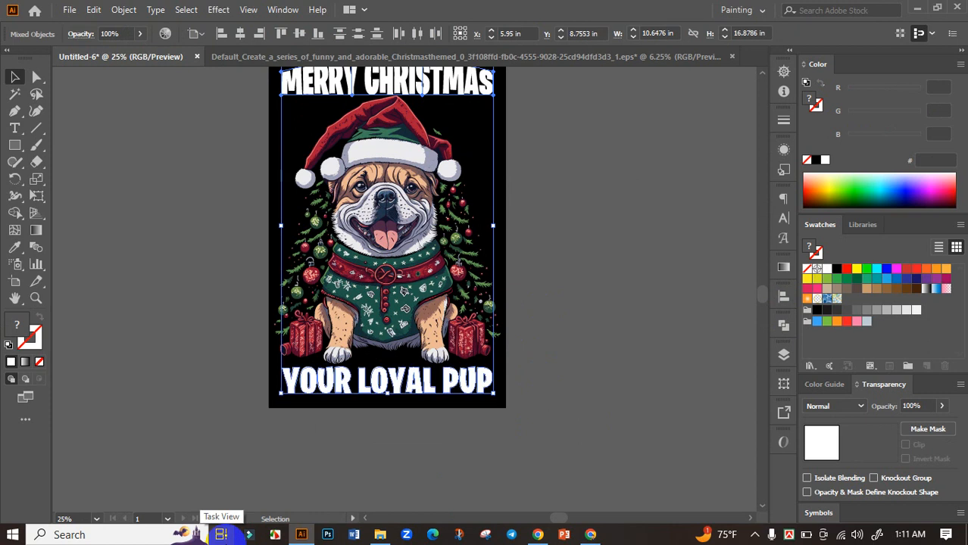
pyautogui.moveTo(486, 280); pyautogui.dragTo(489, 314)
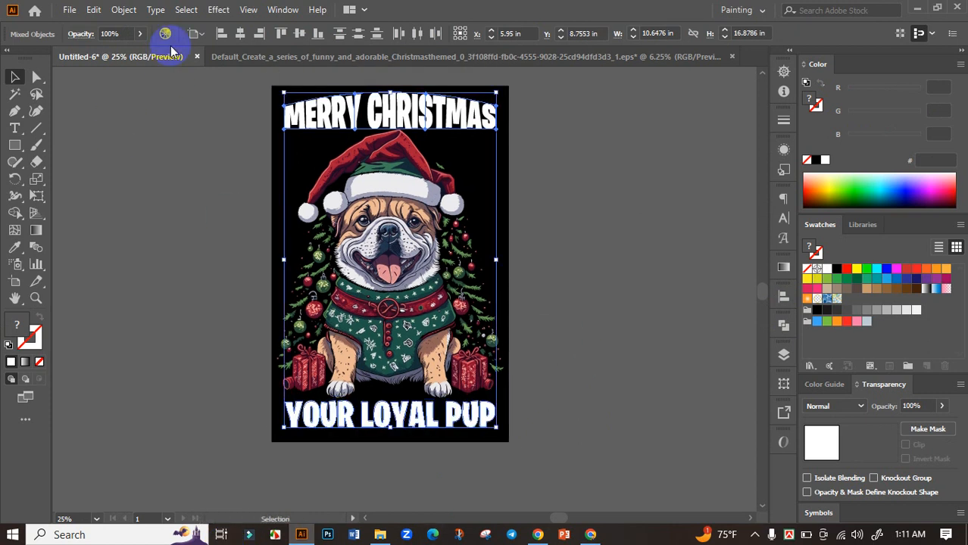
pyautogui.click(125, 10)
pyautogui.click(190, 168)
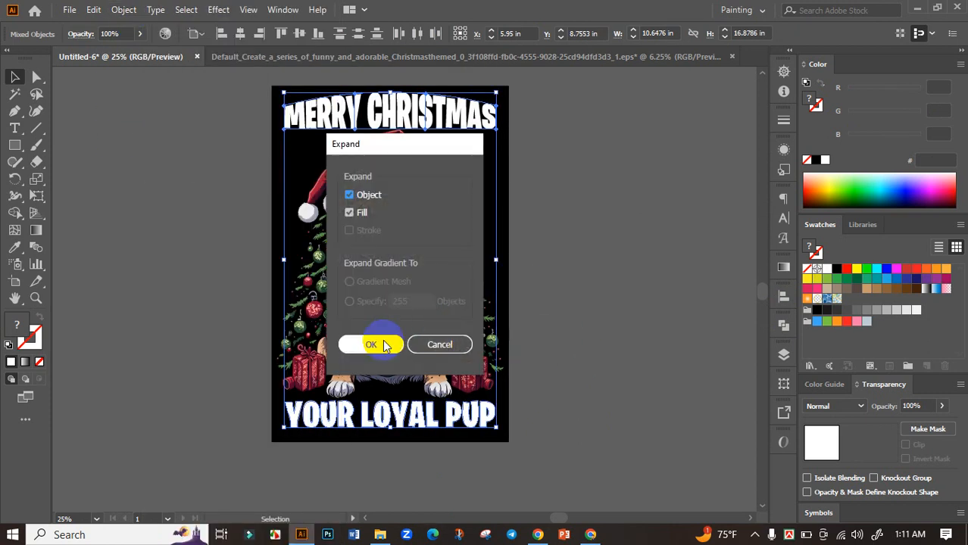
pyautogui.click(372, 344)
pyautogui.click(591, 352)
# Step: Examine the outlined YOUR LOYAL PUP lettering up close and the whole design on the artboard
pyautogui.moveTo(551, 368); pyautogui.dragTo(570, 322)
pyautogui.click(458, 373)
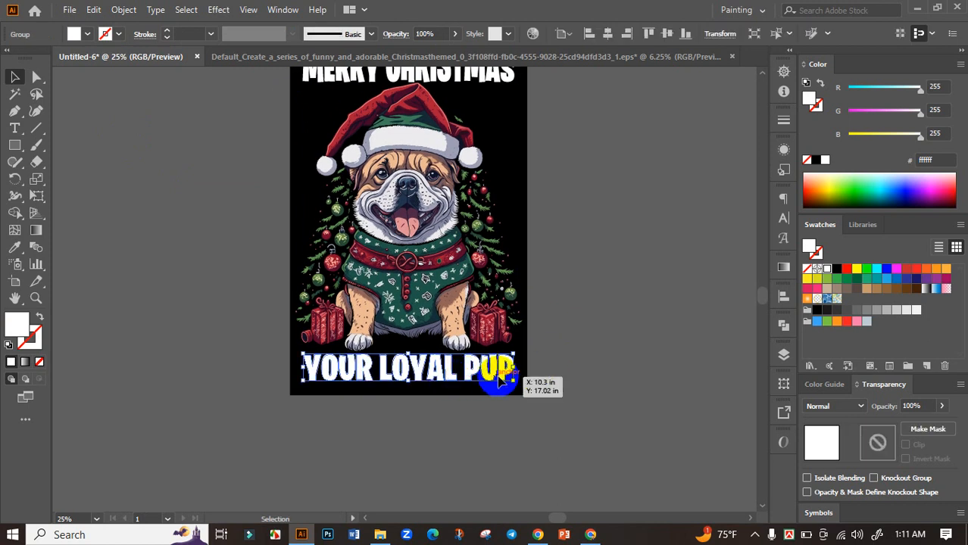
pyautogui.scroll(2, 500, 375)
pyautogui.moveTo(528, 359); pyautogui.dragTo(534, 359)
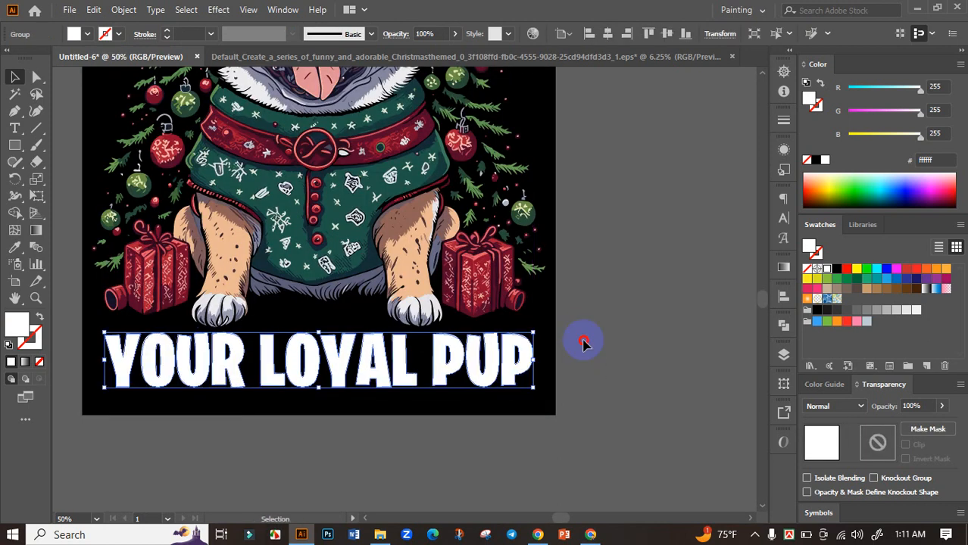
pyautogui.click(583, 342)
pyautogui.scroll(-2, 583, 344)
pyautogui.moveTo(576, 383); pyautogui.dragTo(512, 511)
pyautogui.scroll(-1, 545, 399)
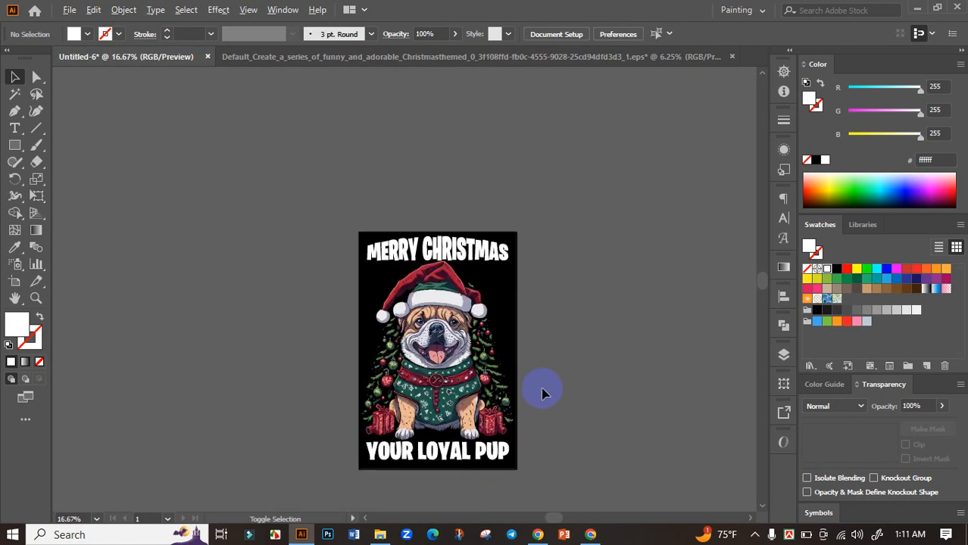
pyautogui.scroll(-2, 543, 390)
pyautogui.scroll(3, 543, 398)
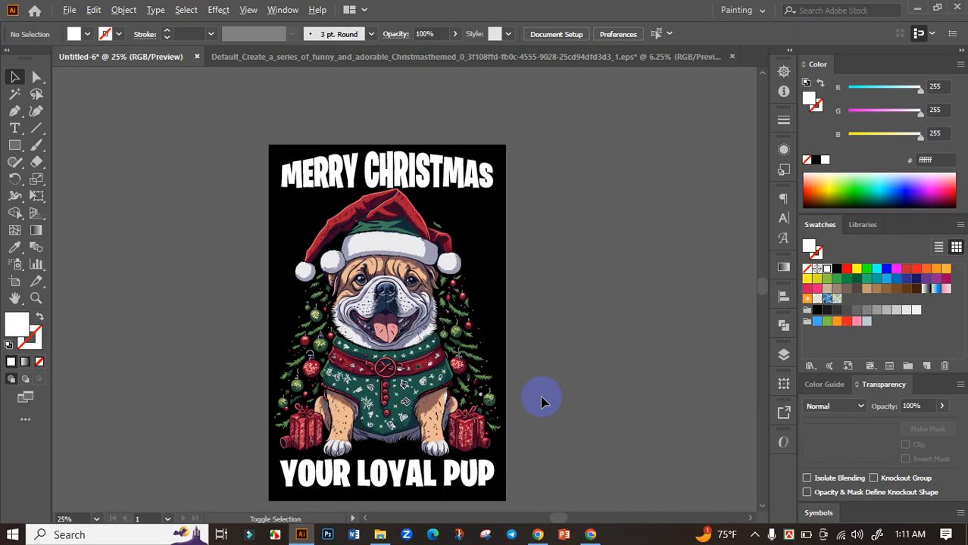
pyautogui.moveTo(560, 391); pyautogui.dragTo(528, 341)
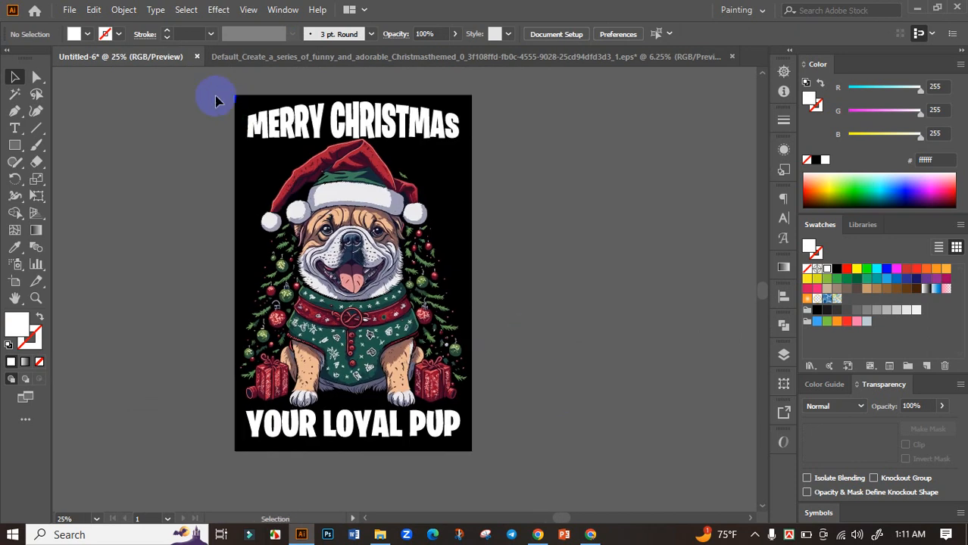
# Step: Group the bulldog and both text lines, center the group vertically on the artboard, and deselect it
pyautogui.hotkey('ctrl', 'a')
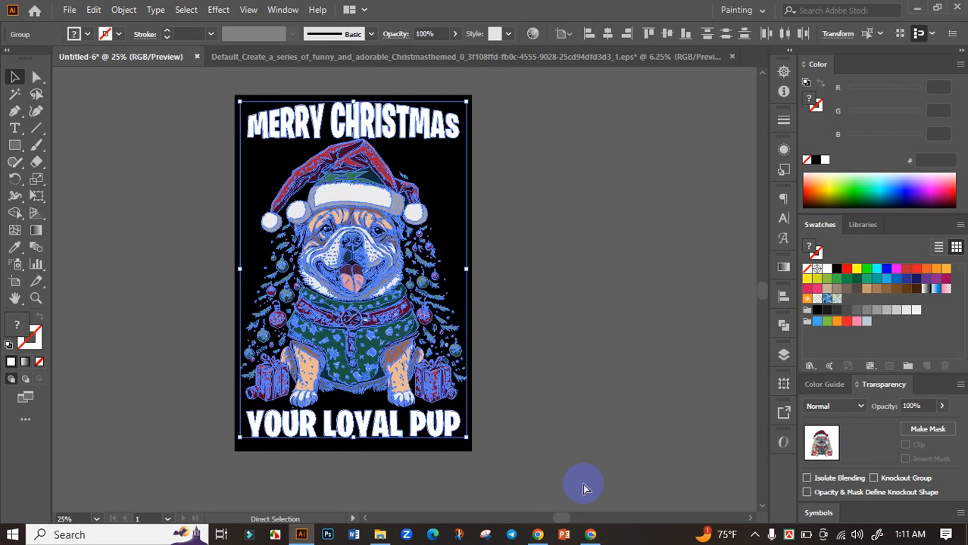
pyautogui.hotkey('ctrl', 'g')
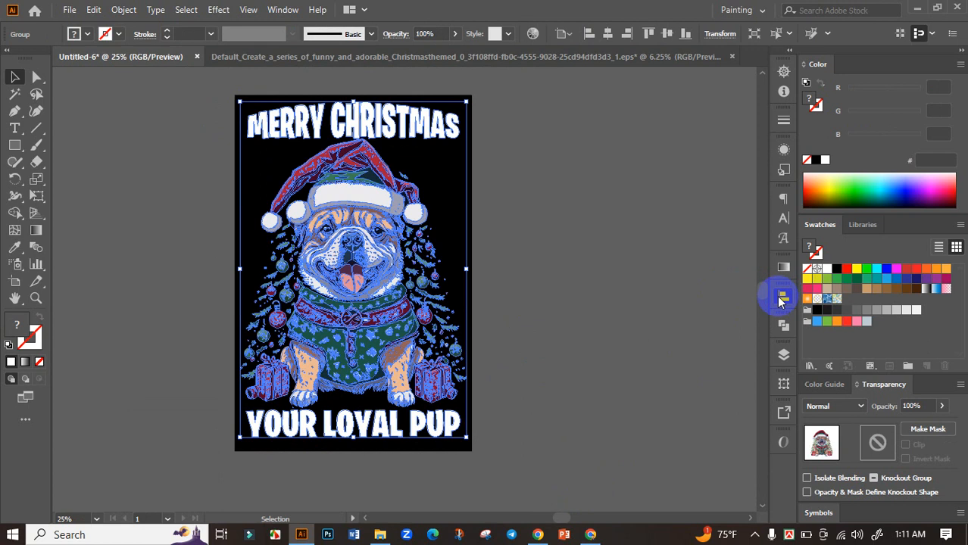
pyautogui.click(784, 298)
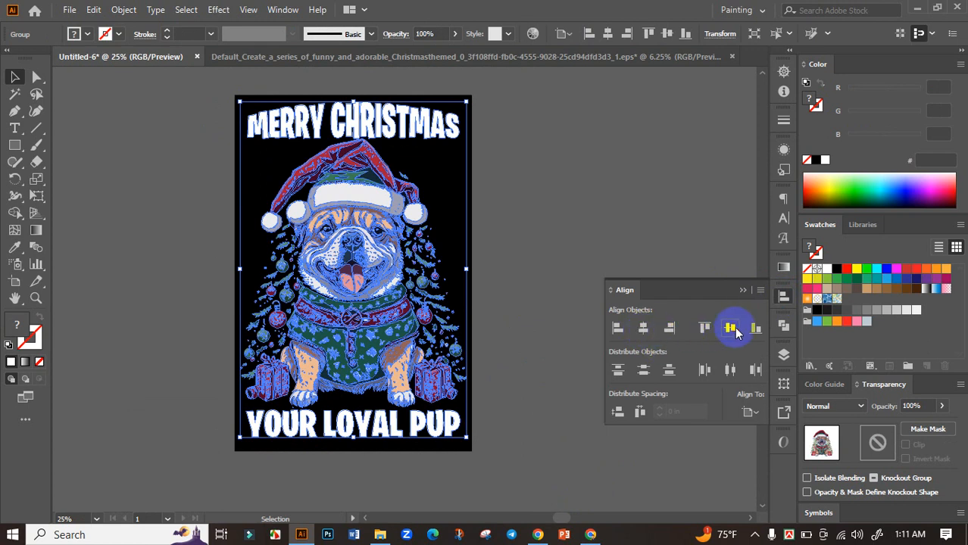
pyautogui.click(734, 330)
pyautogui.click(743, 291)
pyautogui.click(658, 323)
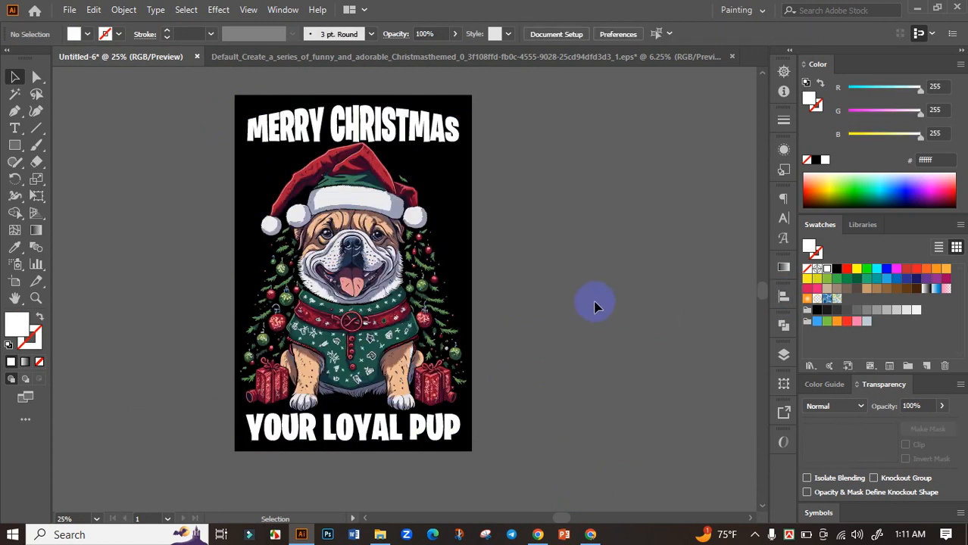
# Step: Ungroup the centered artwork so the bulldog and the two text lines can be moved separately
pyautogui.click(342, 265)
pyautogui.rightClick(342, 267)
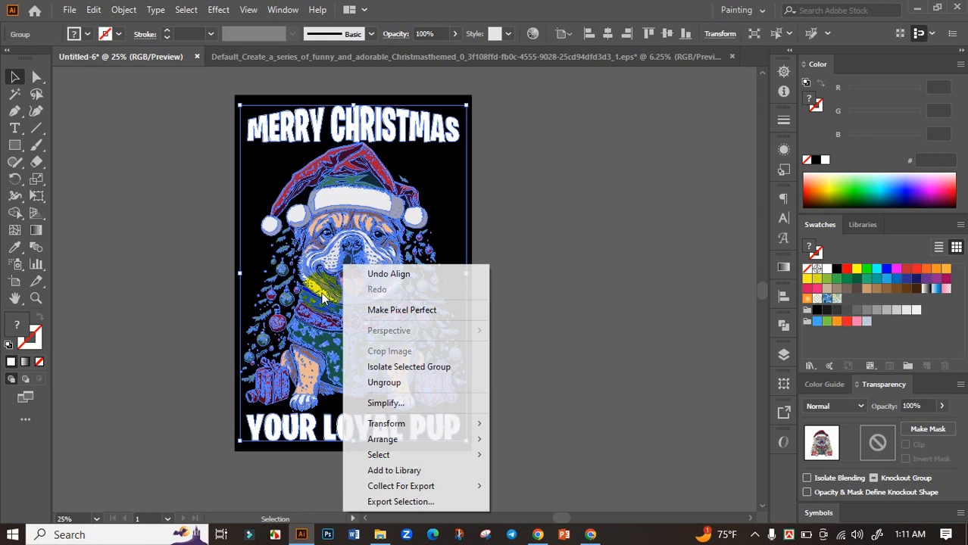
pyautogui.click(378, 381)
pyautogui.click(551, 277)
pyautogui.click(384, 199)
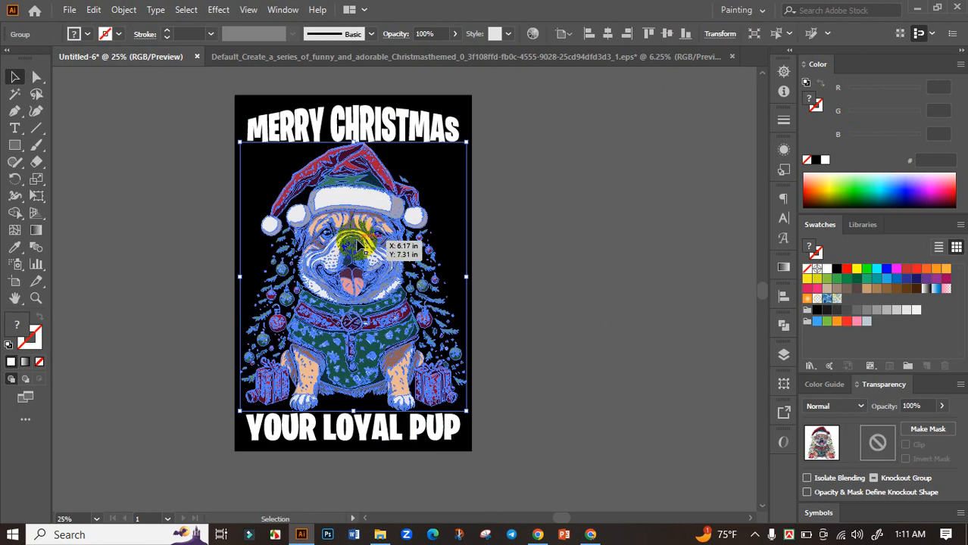
# Step: Move MERRY CHRISTMAS off the artboard and shift the bulldog up about 2.14 in toward the artboard's top edge
pyautogui.moveTo(367, 124); pyautogui.dragTo(666, 372)
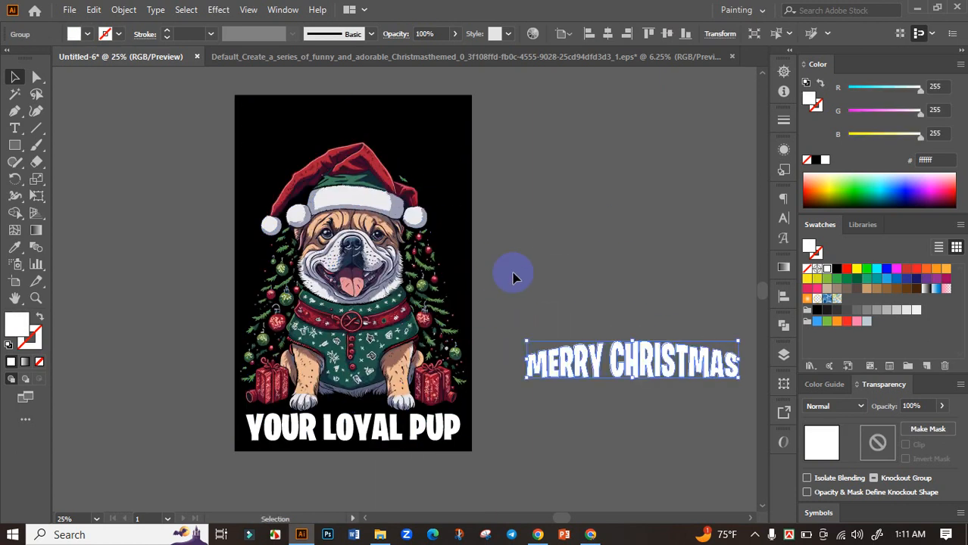
pyautogui.click(510, 270)
pyautogui.moveTo(354, 332); pyautogui.dragTo(353, 288)
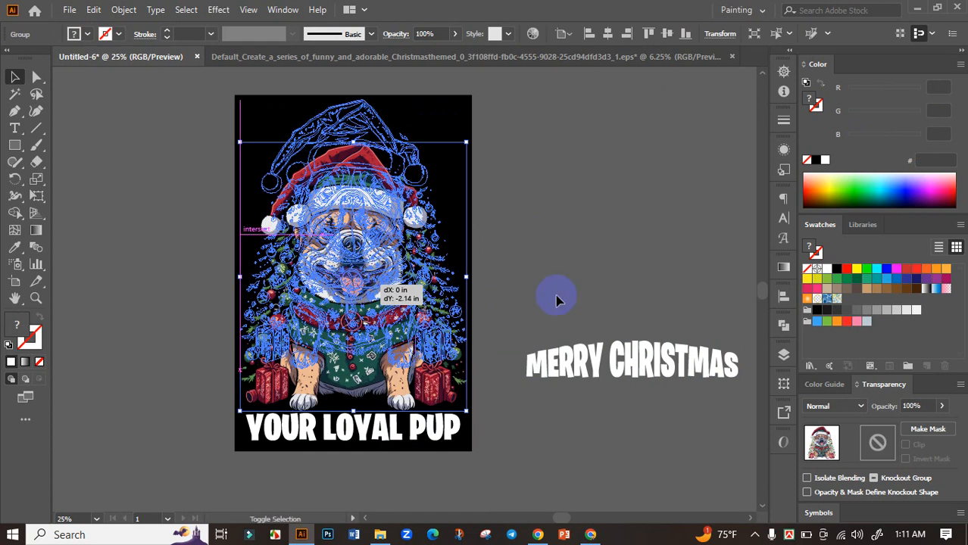
pyautogui.click(558, 297)
# Step: Place MERRY CHRISTMAS below the bulldog's paws and nudge YOUR LOYAL PUP up directly beneath it
pyautogui.scroll(-1, 611, 309)
pyautogui.moveTo(632, 341); pyautogui.dragTo(375, 364)
pyautogui.scroll(1, 366, 369)
pyautogui.moveTo(575, 413); pyautogui.dragTo(615, 382)
pyautogui.moveTo(419, 427); pyautogui.dragTo(418, 416)
pyautogui.scroll(-2, 459, 415)
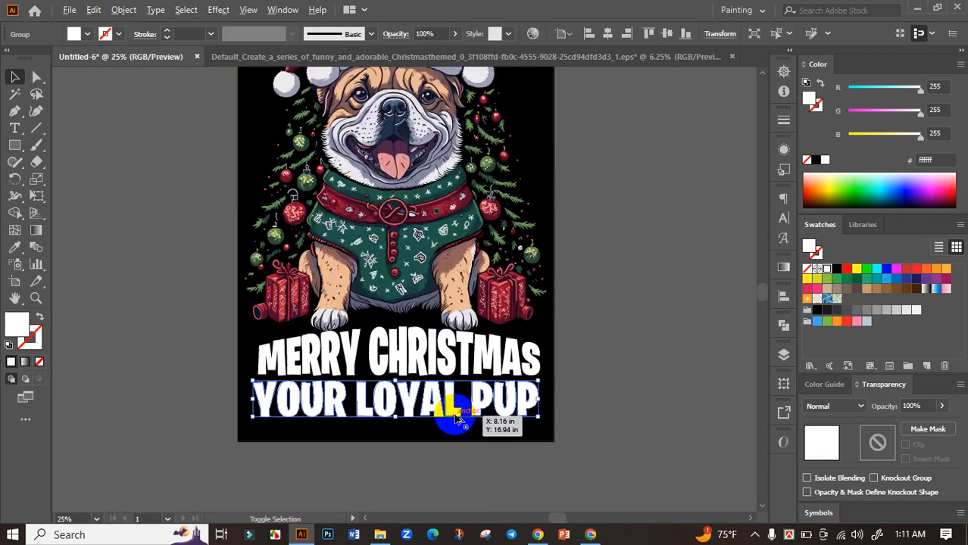
# Step: Select the bulldog and both text lines, align them to the horizontal center, and deselect them
pyautogui.click(555, 417)
pyautogui.moveTo(534, 426); pyautogui.dragTo(541, 441)
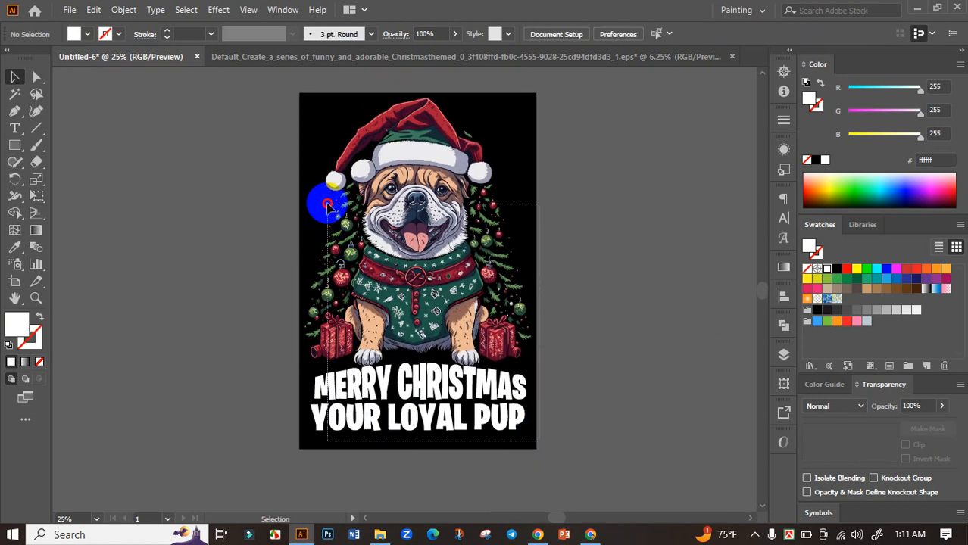
pyautogui.hotkey('ctrl', 'a')
pyautogui.click(783, 296)
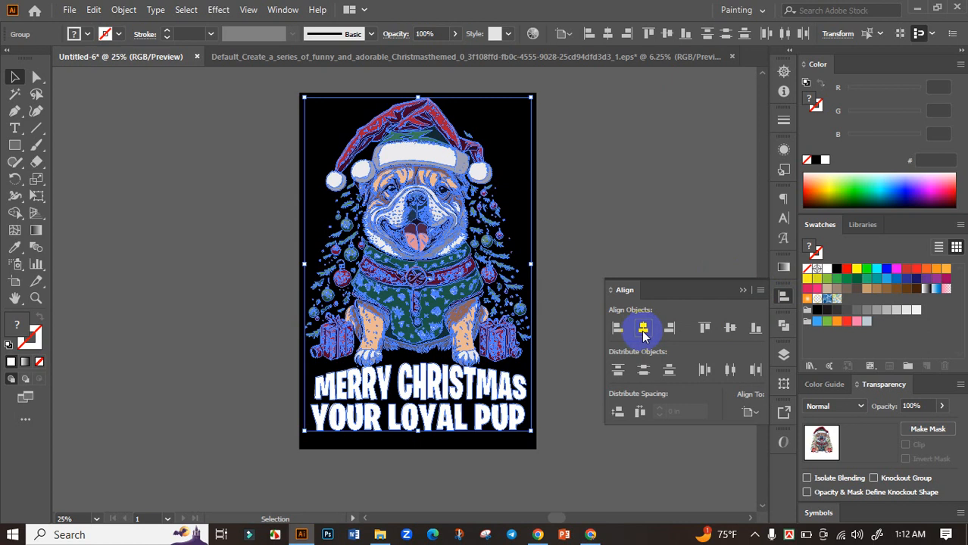
pyautogui.click(643, 329)
pyautogui.click(749, 291)
pyautogui.click(657, 326)
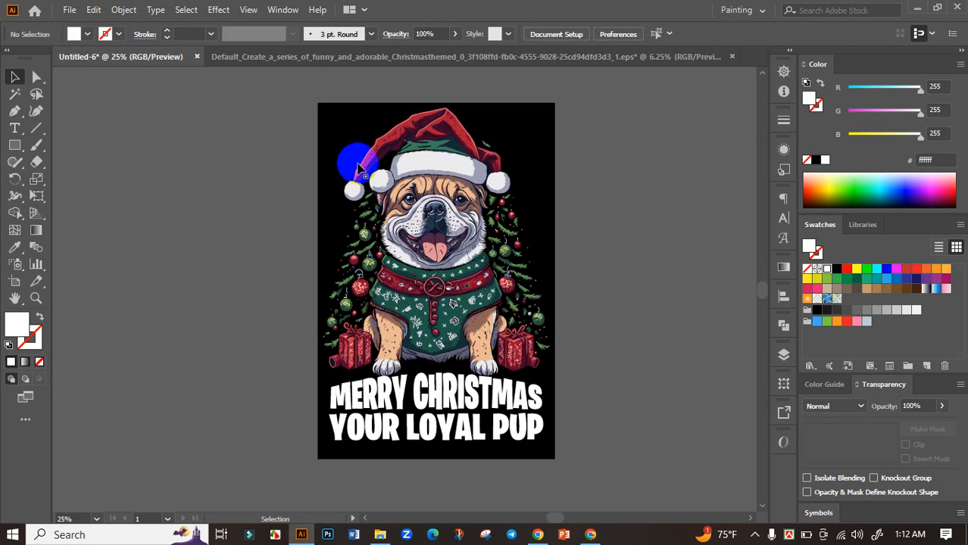
# Step: Nudge the bulldog down slightly toward the MERRY CHRISTMAS line and deselect it
pyautogui.moveTo(465, 253); pyautogui.dragTo(464, 259)
pyautogui.click(610, 290)
pyautogui.press('space')
pyautogui.moveTo(627, 339); pyautogui.dragTo(533, 379)
pyautogui.press('space')
# Step: Recolor MERRY CHRISTMAS with the off-white (#ecebee) sampled from the Santa hat's fur band, and deselect it
pyautogui.click(481, 387)
pyautogui.press('space')
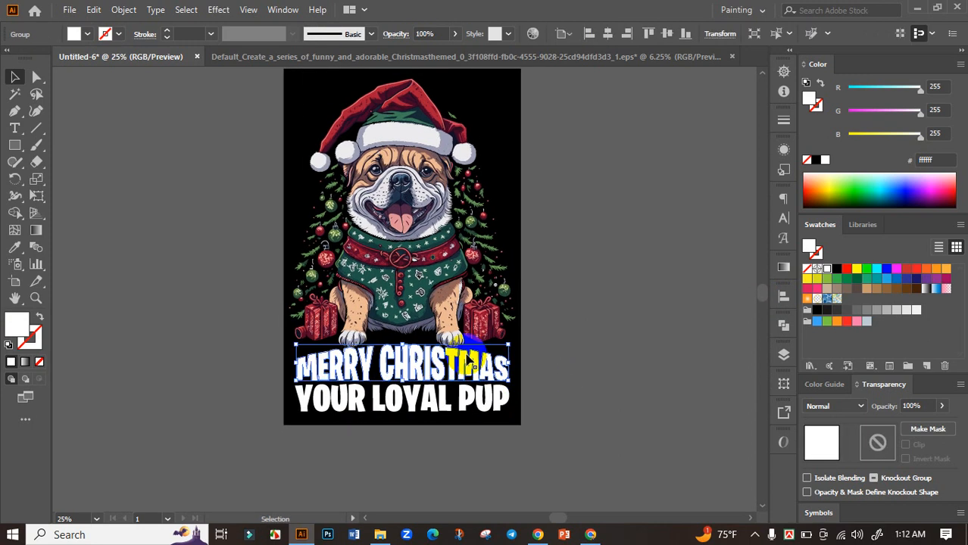
pyautogui.scroll(1, 453, 345)
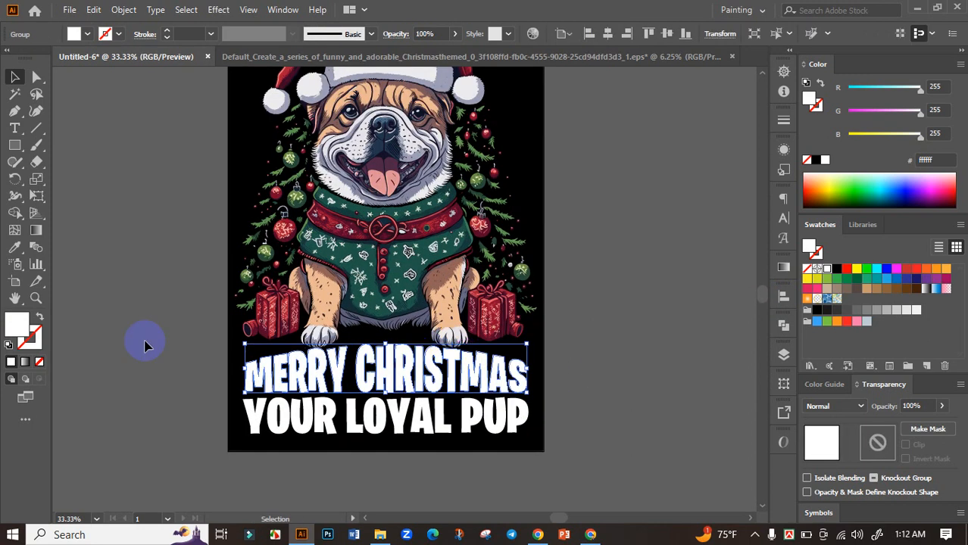
pyautogui.click(19, 250)
pyautogui.scroll(2, 382, 216)
pyautogui.click(394, 134)
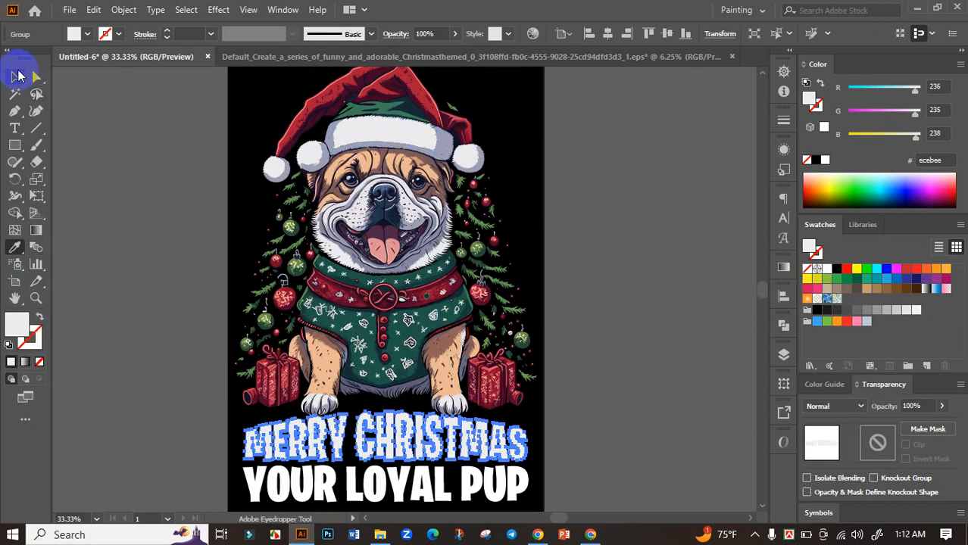
pyautogui.click(19, 76)
pyautogui.click(114, 203)
# Step: Recolor YOUR LOYAL PUP with the green (#698e45) sampled from a tree ornament beside the bulldog's face, and deselect it
pyautogui.click(409, 479)
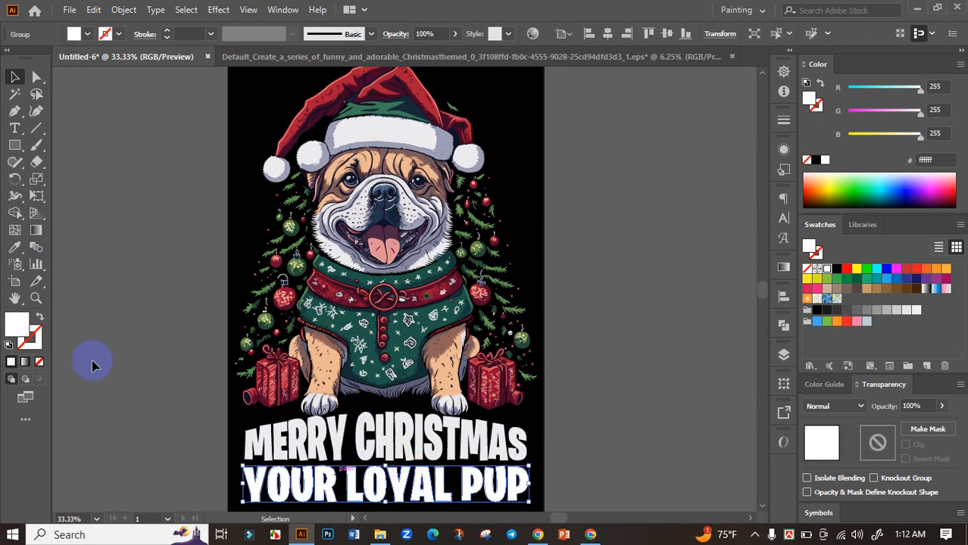
pyautogui.click(16, 249)
pyautogui.scroll(5, 291, 217)
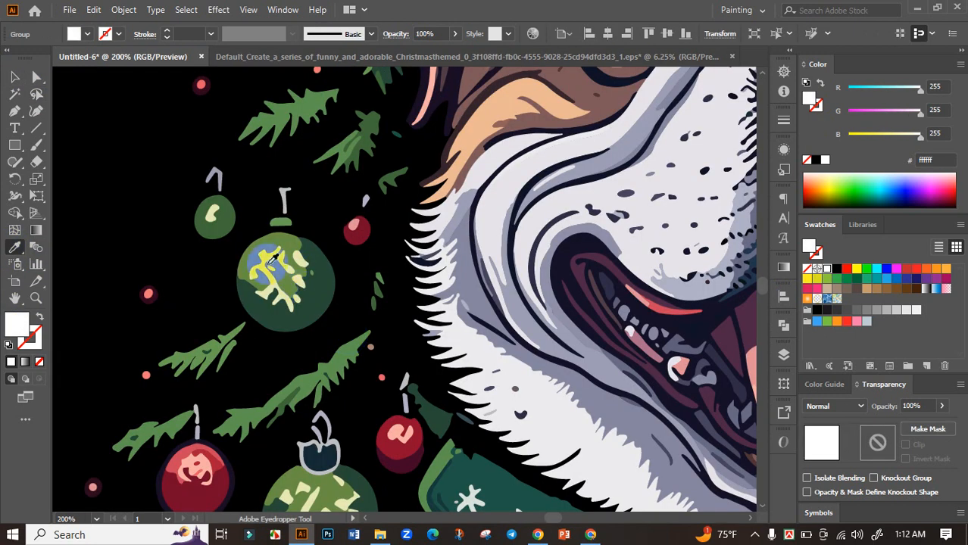
pyautogui.click(282, 237)
pyautogui.hotkey('ctrl', '0')
pyautogui.click(14, 77)
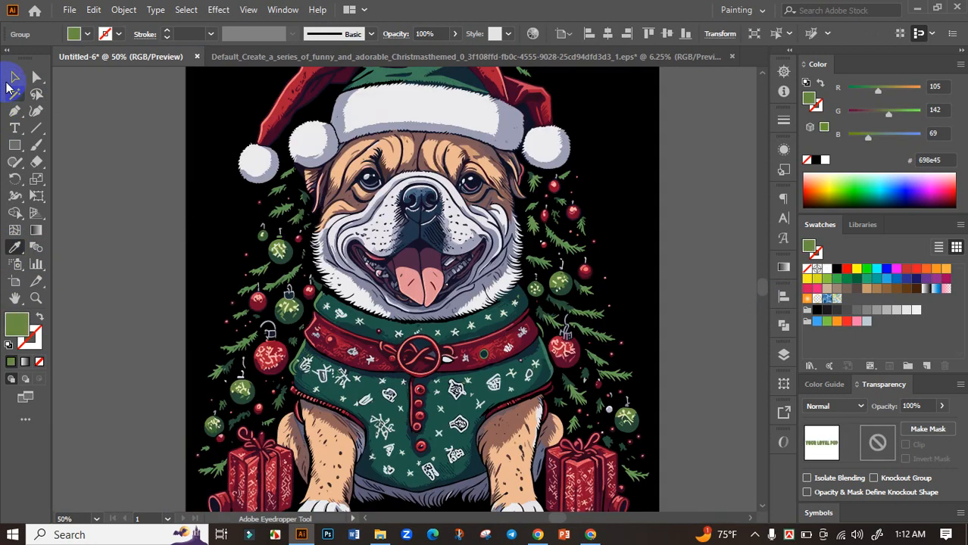
pyautogui.scroll(-5, 195, 147)
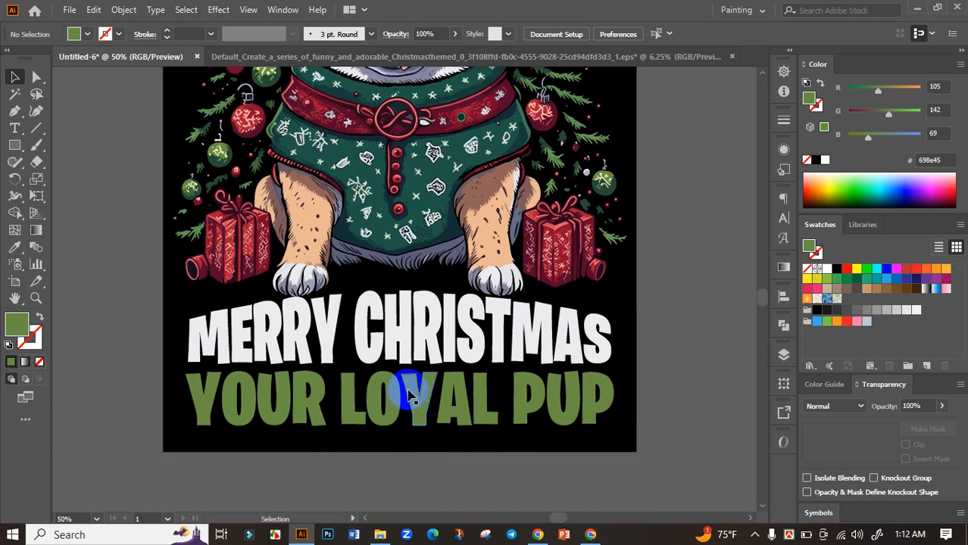
# Step: Nudge YOUR LOYAL PUP up slightly to tighten the gap below MERRY CHRISTMAS
pyautogui.click(476, 386)
pyautogui.scroll(1, 548, 383)
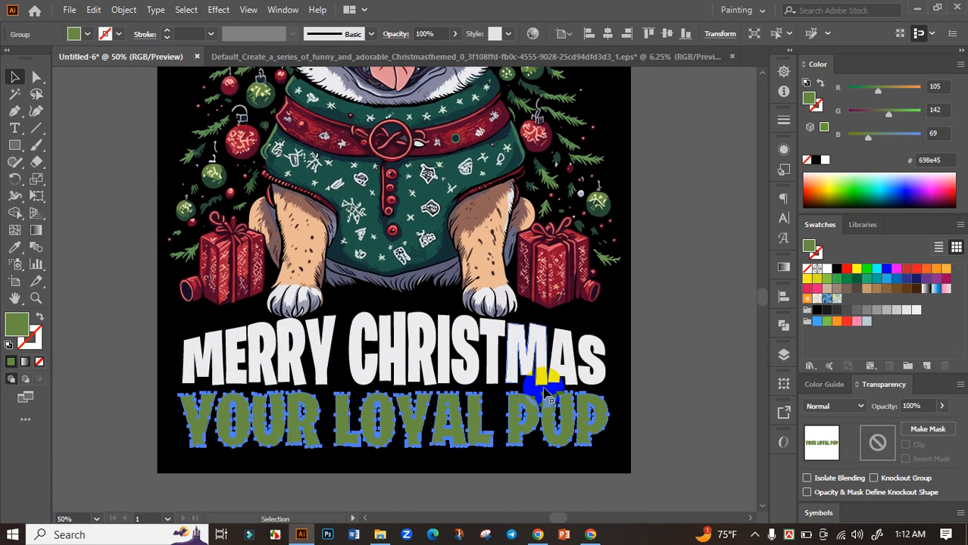
pyautogui.scroll(-1, 545, 398)
pyautogui.scroll(-1, 530, 425)
pyautogui.scroll(4, 491, 409)
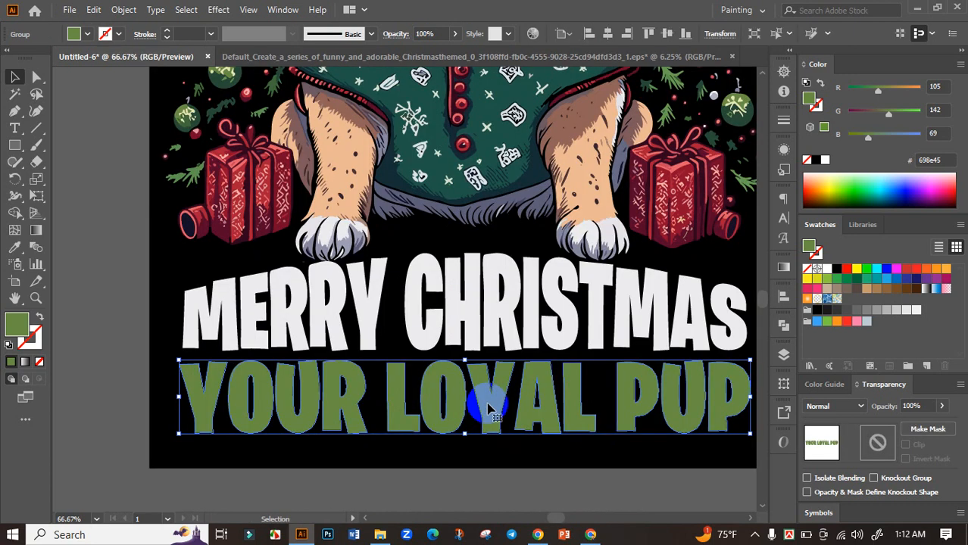
pyautogui.moveTo(494, 411); pyautogui.dragTo(492, 406)
pyautogui.scroll(-1, 491, 406)
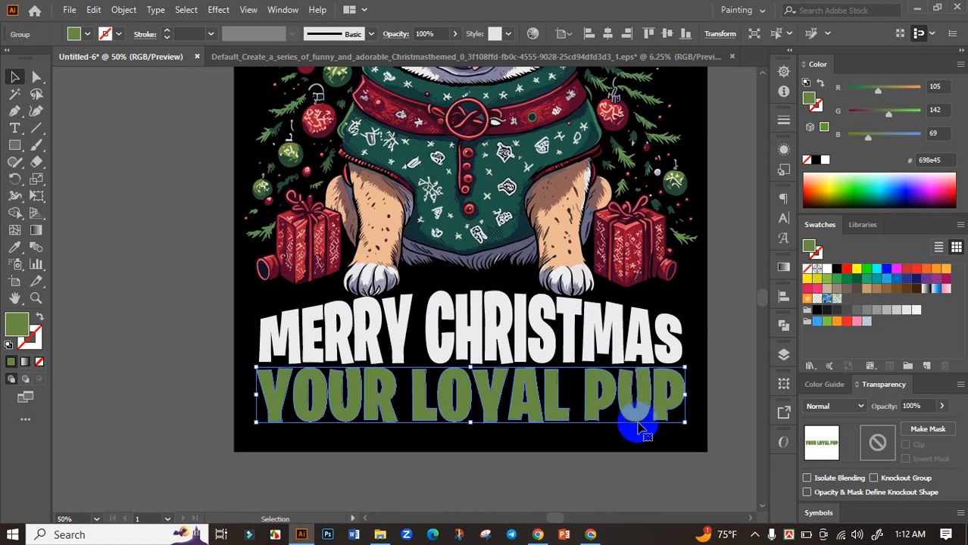
# Step: Brighten the fill of YOUR LOYAL PUP by raising its green value to 198 (#69c645), and deselect the text
pyautogui.moveTo(715, 371); pyautogui.dragTo(586, 371)
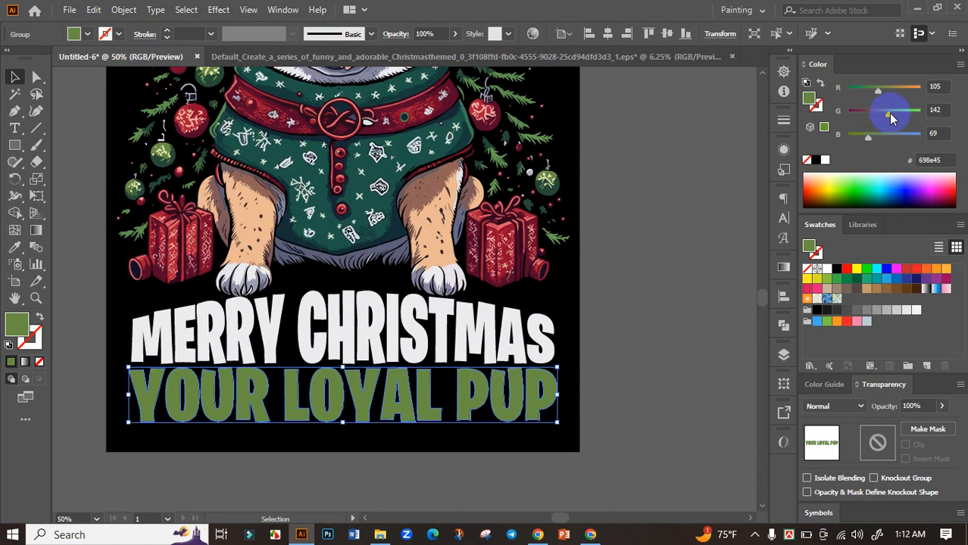
pyautogui.moveTo(888, 113); pyautogui.dragTo(908, 117)
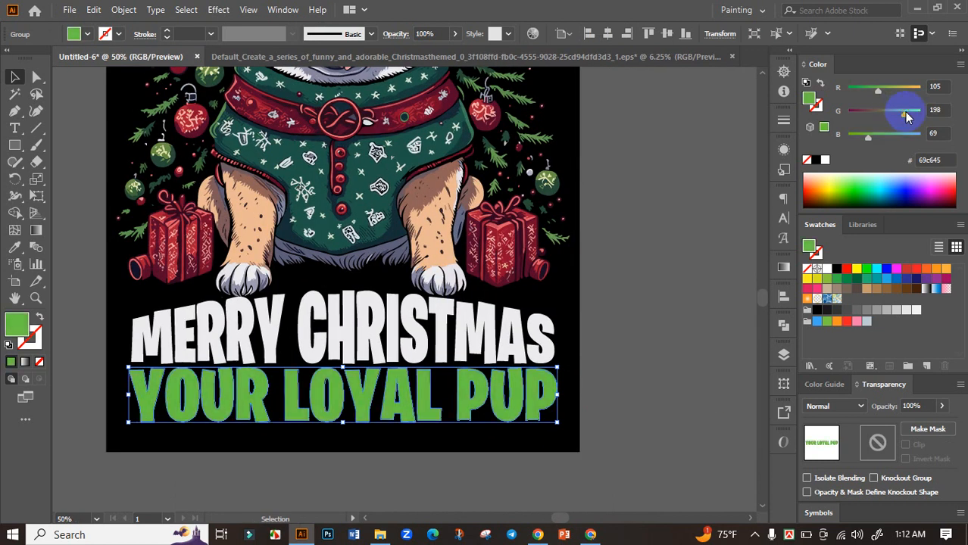
pyautogui.click(641, 225)
pyautogui.scroll(-2, 627, 233)
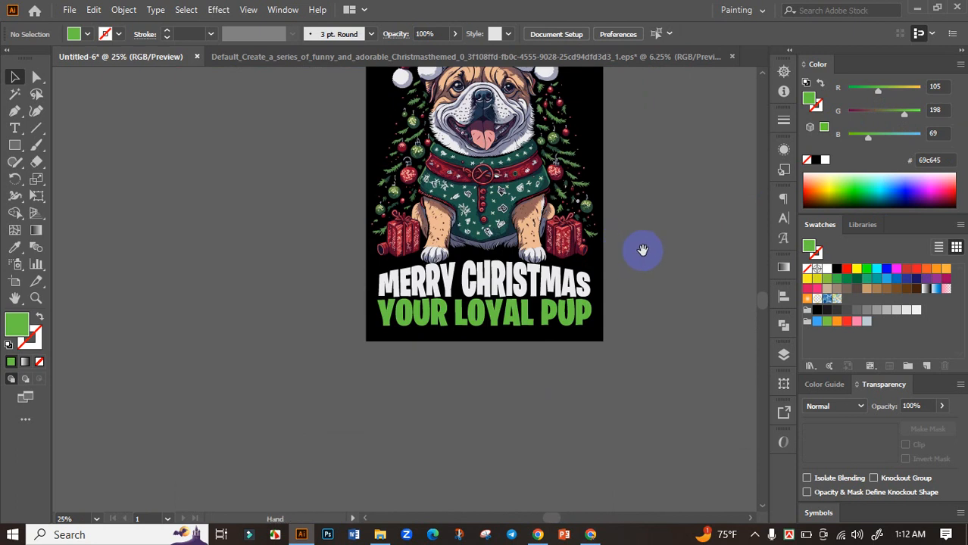
# Step: Convert the YOUR LOYAL PUP letter group into a single compound path
pyautogui.moveTo(644, 250); pyautogui.dragTo(555, 333)
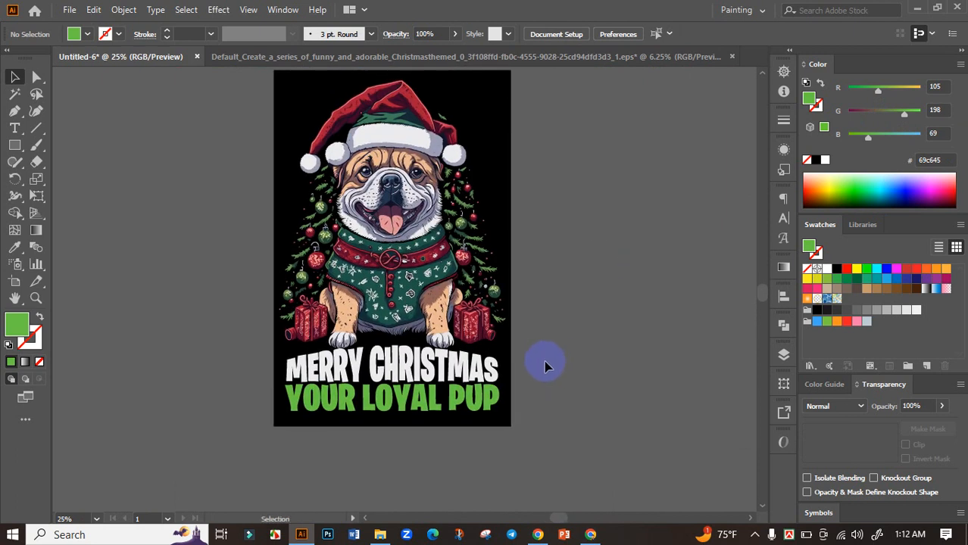
pyautogui.scroll(-2, 544, 367)
pyautogui.scroll(3, 508, 400)
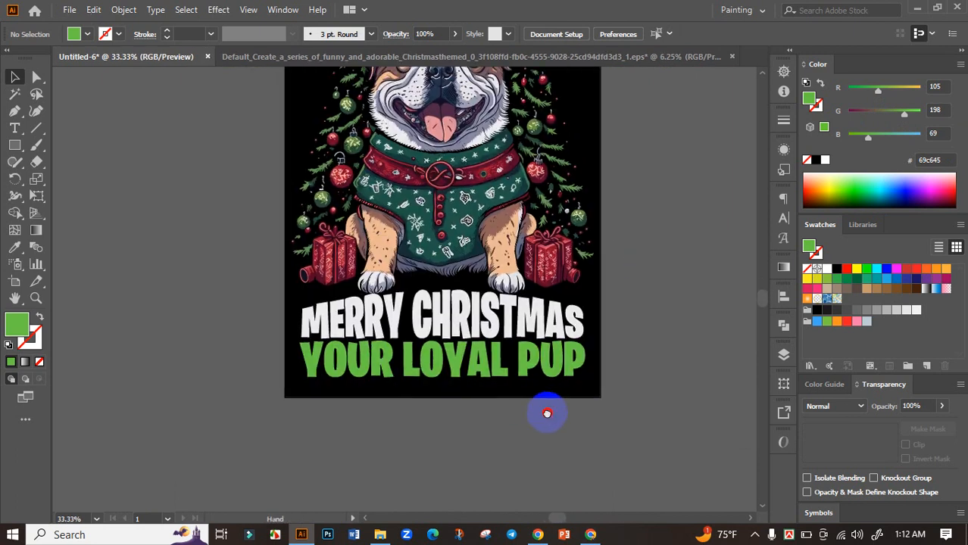
pyautogui.click(511, 375)
pyautogui.scroll(1, 502, 372)
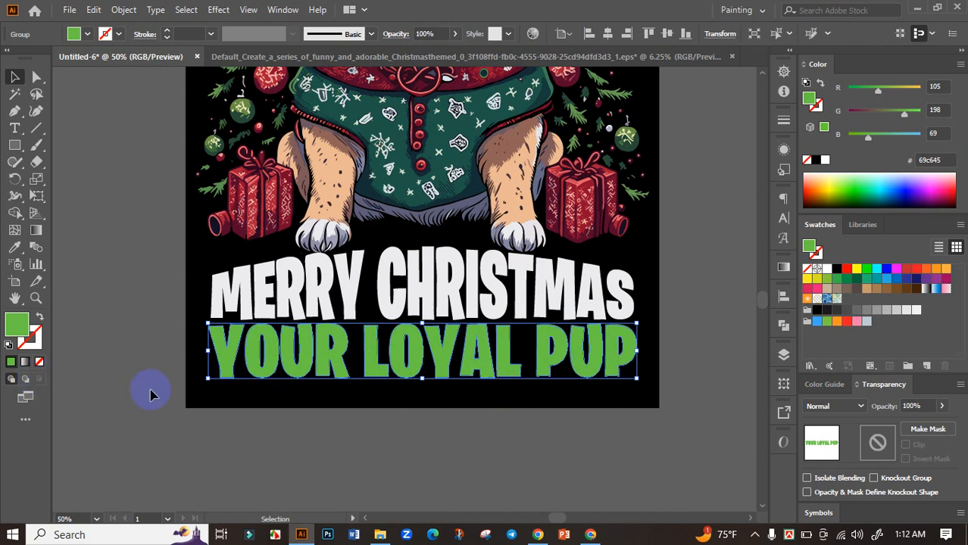
pyautogui.press('a')
pyautogui.press('v')
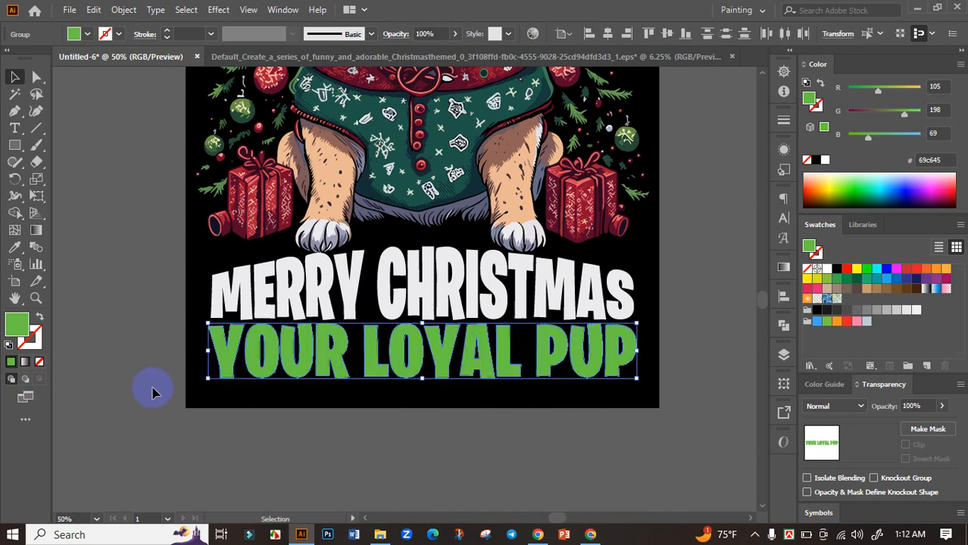
pyautogui.press('ctrl')
pyautogui.hotkey('ctrl', '8')
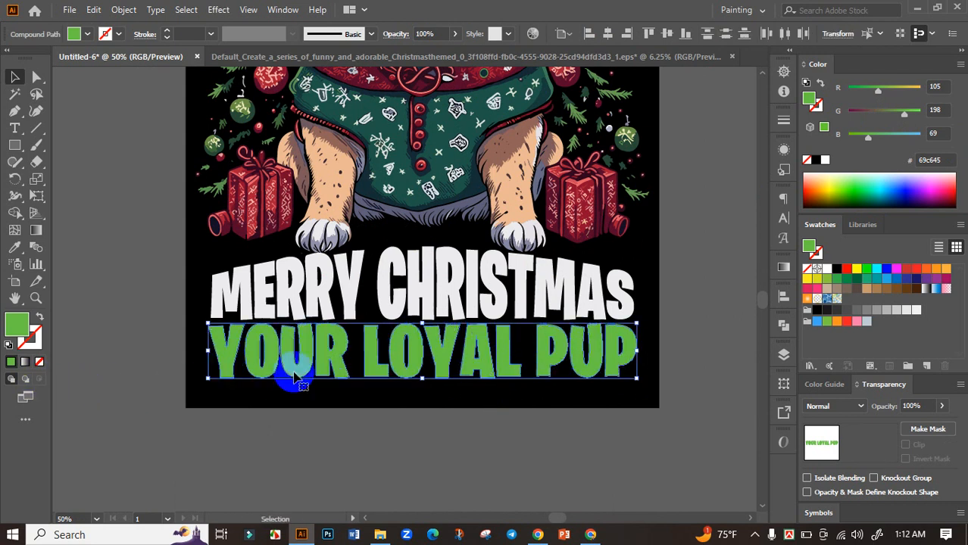
pyautogui.hotkey('ctrl', 'shift', 'a')
pyautogui.moveTo(378, 356); pyautogui.dragTo(380, 412)
pyautogui.hotkey('ctrl', 'z')
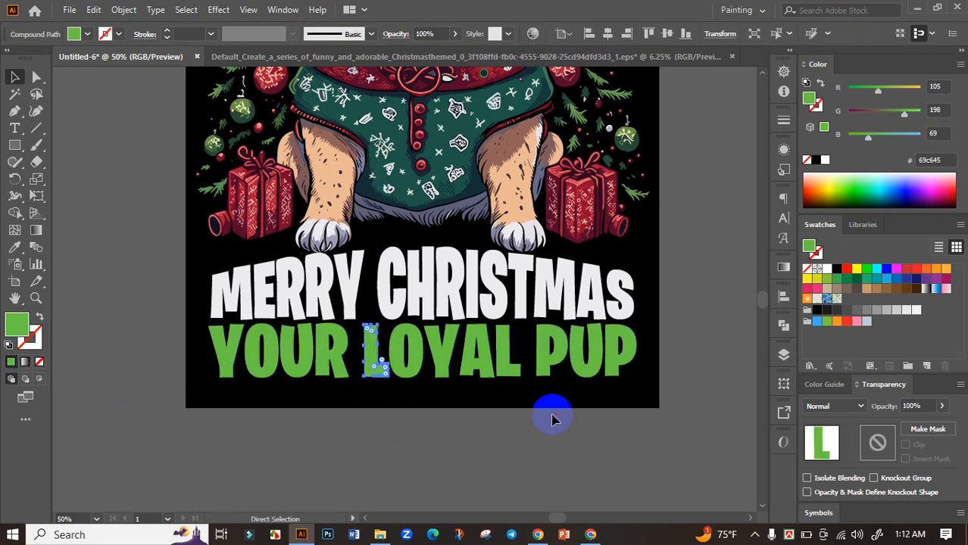
# Step: Reselect the whole YOUR LOYAL PUP compound path, switch drawing to Draw Inside mode, and deselect the text
pyautogui.click(552, 420)
pyautogui.moveTo(654, 404); pyautogui.dragTo(159, 334)
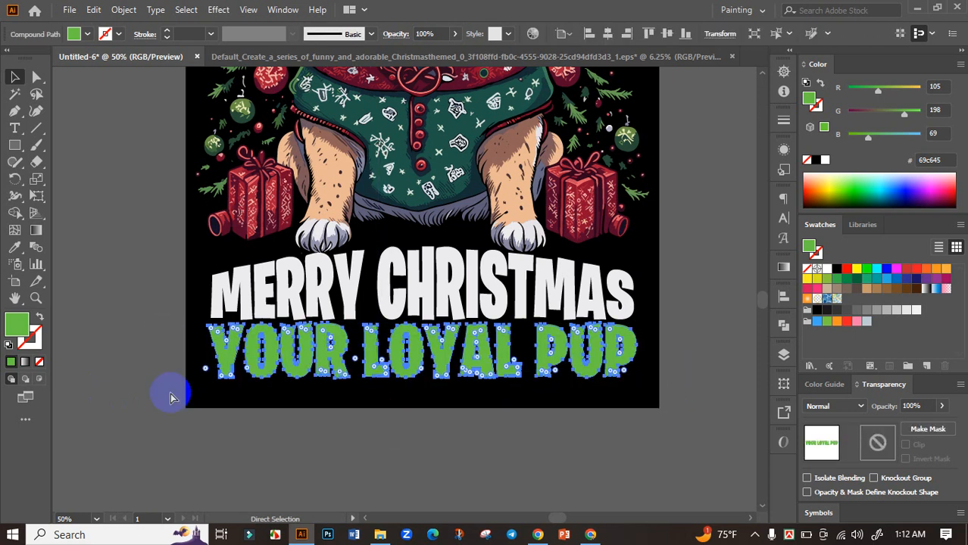
pyautogui.press('v')
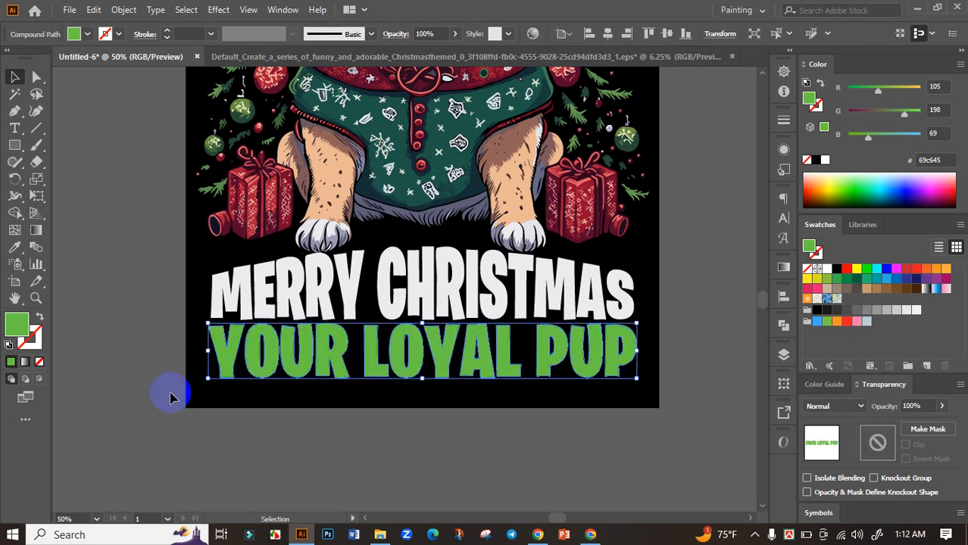
pyautogui.click(40, 381)
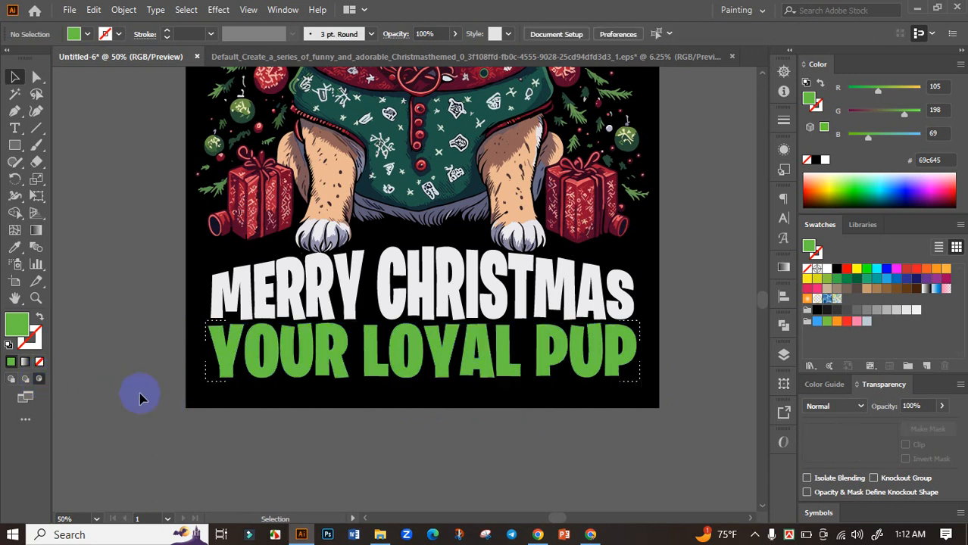
# Step: Sample the dark green (#406939) of a pine sprig beside the bulldog's leg as the fill color
pyautogui.scroll(1, 171, 256)
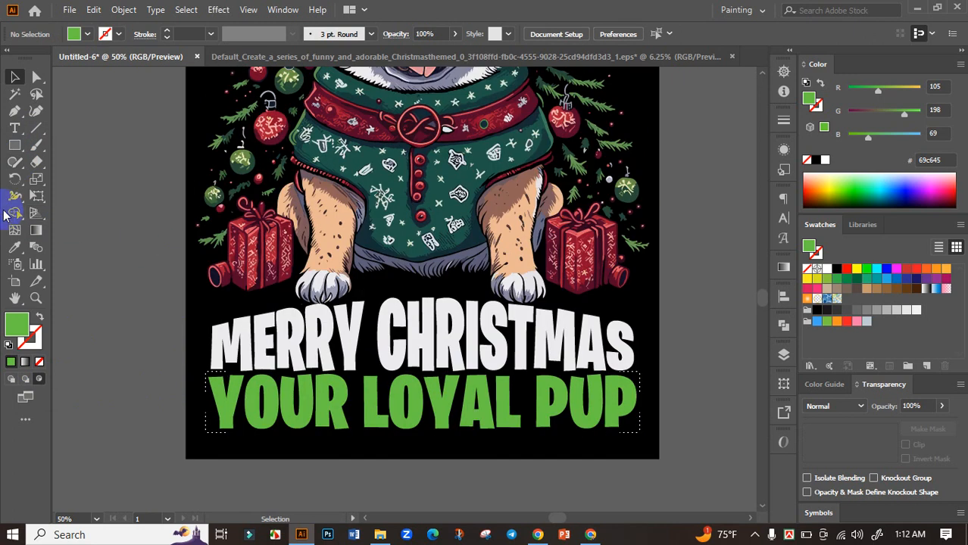
pyautogui.click(14, 247)
pyautogui.scroll(5, 220, 155)
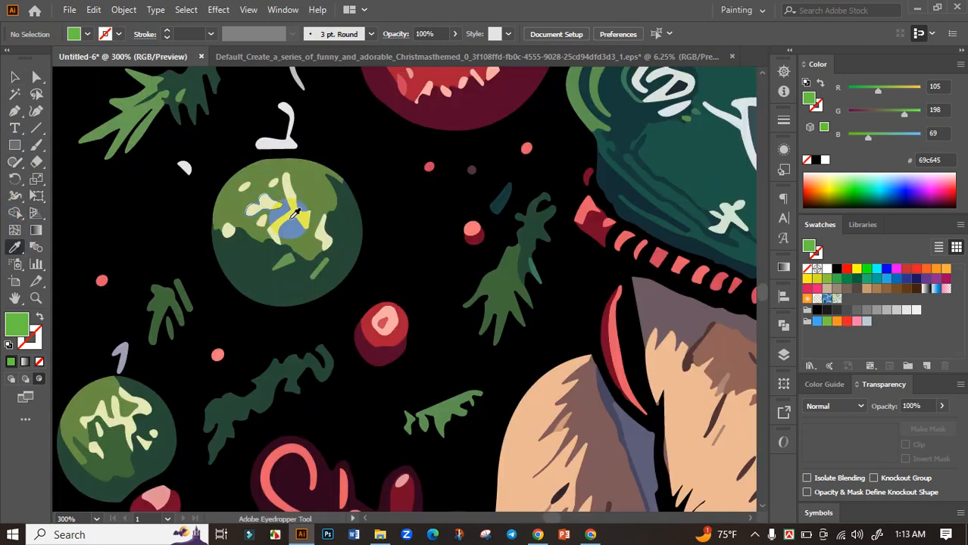
pyautogui.click(343, 195)
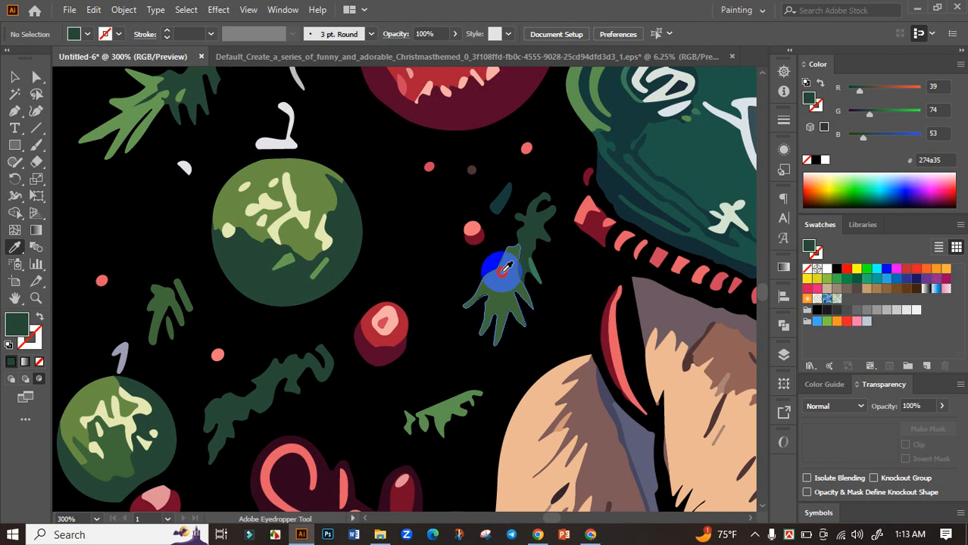
pyautogui.click(504, 269)
# Step: Draw a closed Pen shape inside YOUR LOYAL PUP, with a wavy upper edge across the lower half of the letters and extending below them
pyautogui.scroll(-4, 502, 268)
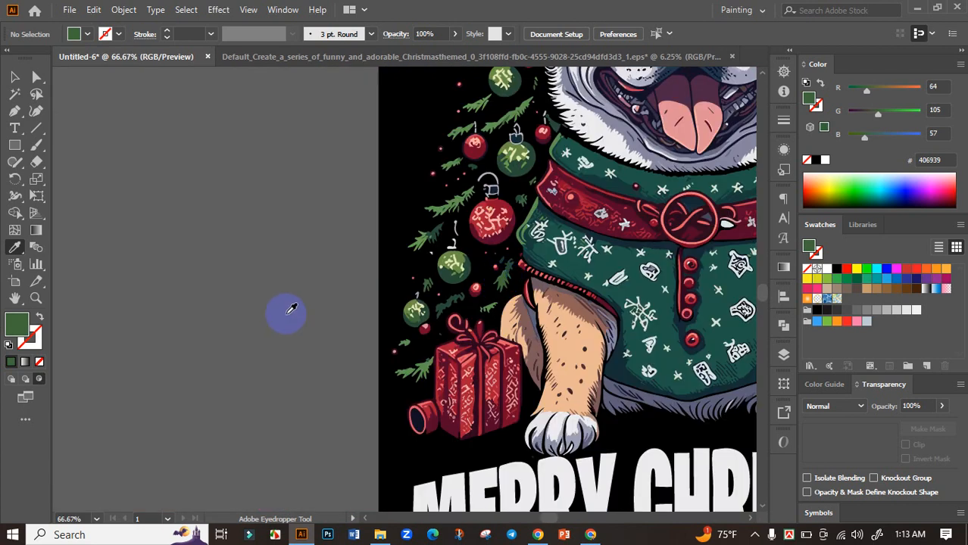
pyautogui.scroll(-5, 417, 318)
pyautogui.hscroll(5, 400, 364)
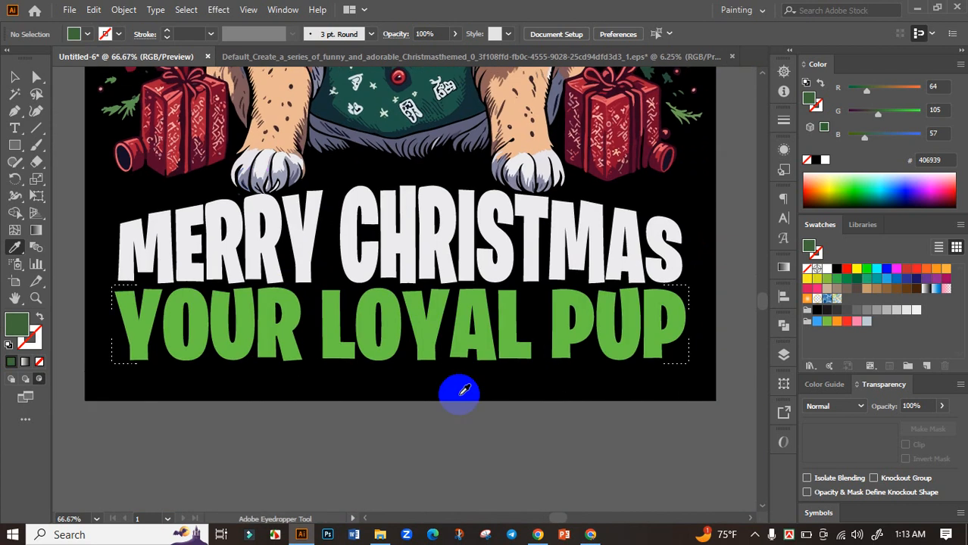
pyautogui.click(15, 112)
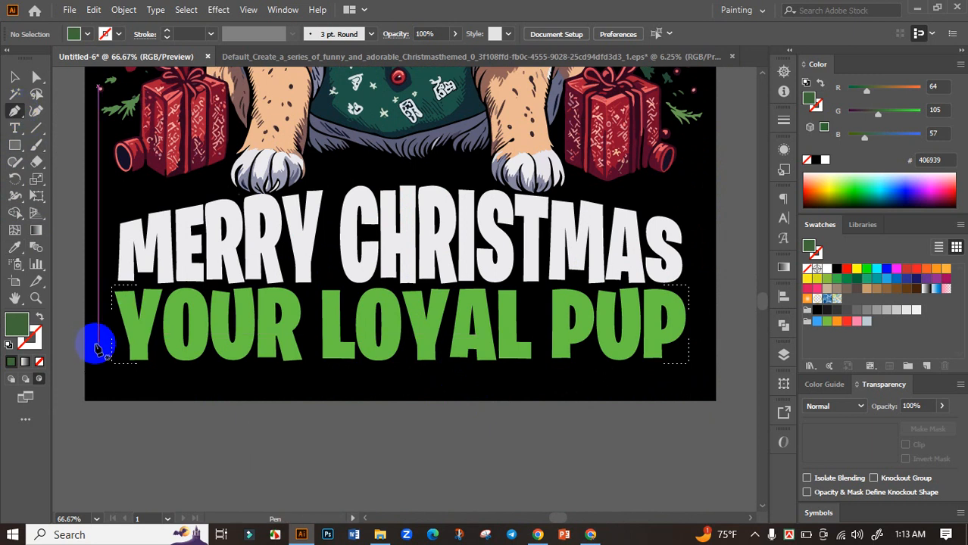
pyautogui.moveTo(97, 349); pyautogui.dragTo(231, 311)
pyautogui.moveTo(462, 356); pyautogui.dragTo(502, 345)
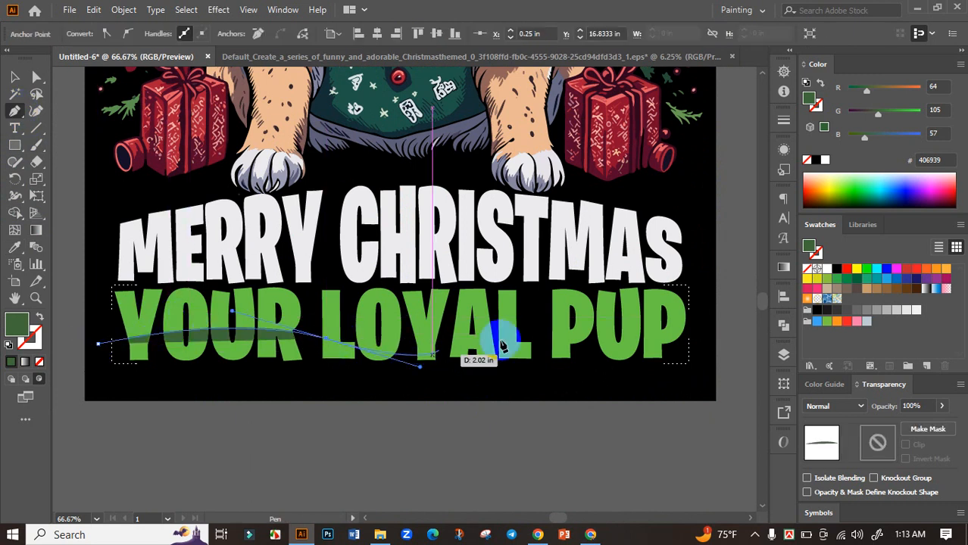
pyautogui.moveTo(660, 328); pyautogui.dragTo(719, 366)
pyautogui.moveTo(662, 422); pyautogui.dragTo(639, 432)
pyautogui.moveTo(418, 446); pyautogui.dragTo(404, 446)
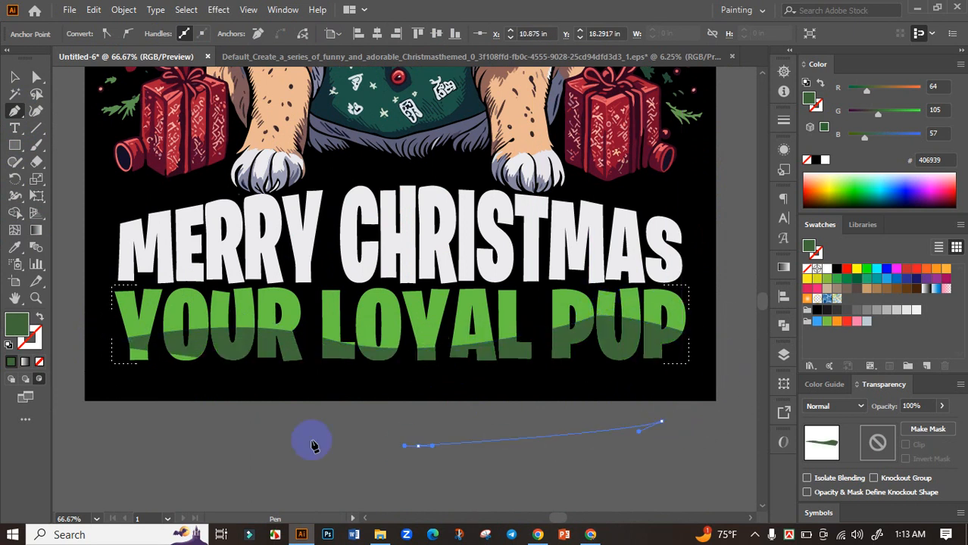
pyautogui.moveTo(278, 441); pyautogui.dragTo(226, 434)
pyautogui.click(97, 415)
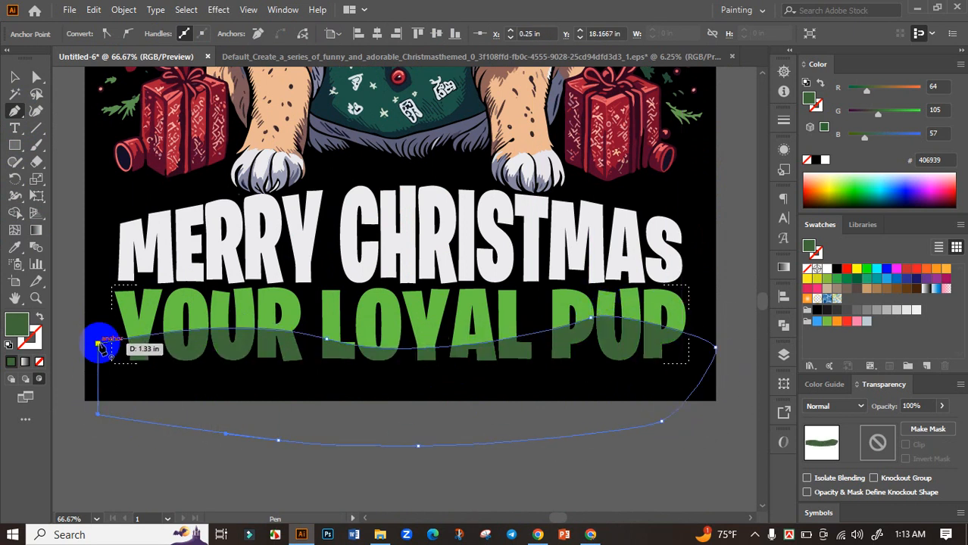
pyautogui.click(99, 345)
# Step: Brighten the wavy shape's fill by raising its green value to 148 (#409439), deselect it, and leave Draw Inside mode
pyautogui.click(14, 77)
pyautogui.click(380, 430)
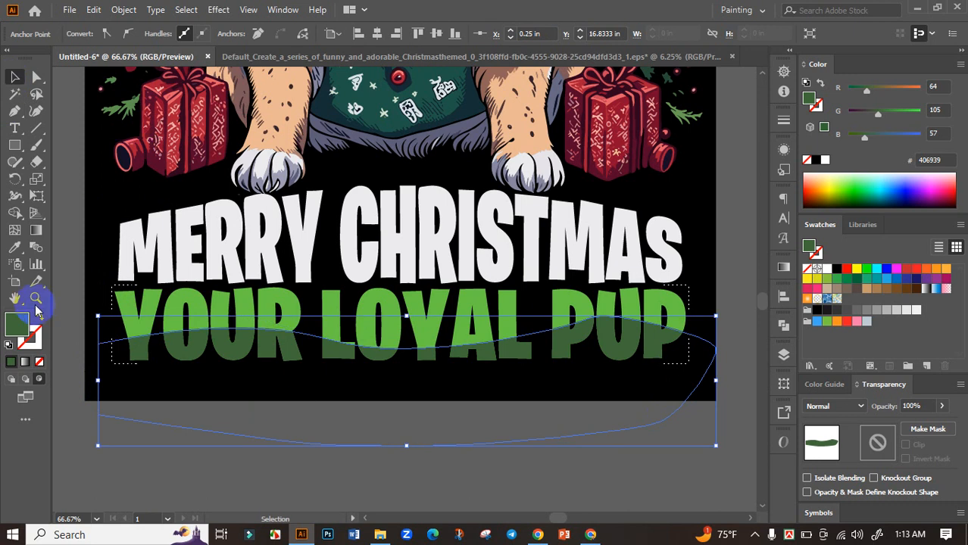
pyautogui.moveTo(884, 115); pyautogui.dragTo(897, 113)
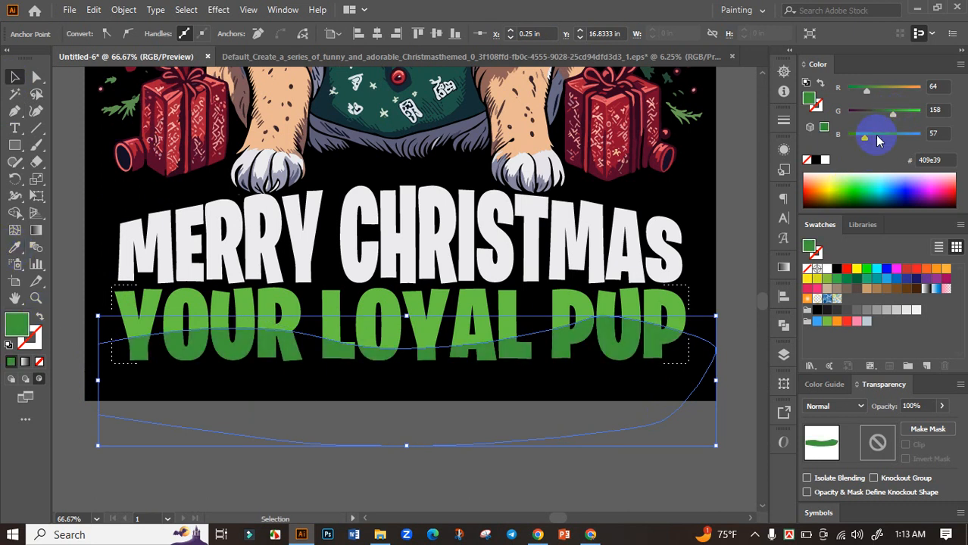
pyautogui.click(733, 197)
pyautogui.scroll(-2, 612, 365)
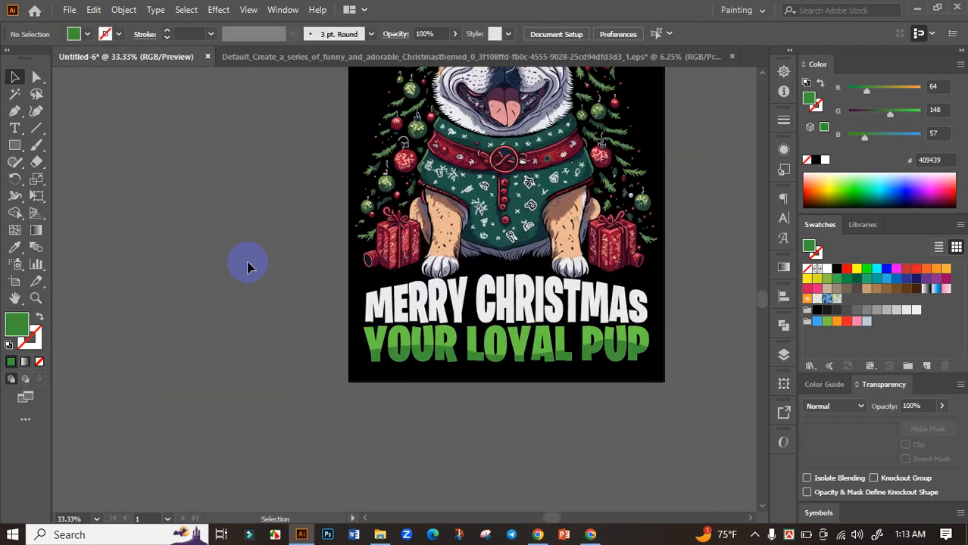
# Step: Recolor MERRY CHRISTMAS with the light lilac-white (#e6e3e9) sampled from the fur above the bulldog's nose, and deselect it
pyautogui.moveTo(260, 247); pyautogui.dragTo(158, 296)
pyautogui.scroll(-2, 147, 317)
pyautogui.moveTo(408, 391); pyautogui.dragTo(489, 458)
pyautogui.scroll(2, 397, 424)
pyautogui.moveTo(606, 375); pyautogui.dragTo(623, 428)
pyautogui.click(454, 389)
pyautogui.click(14, 247)
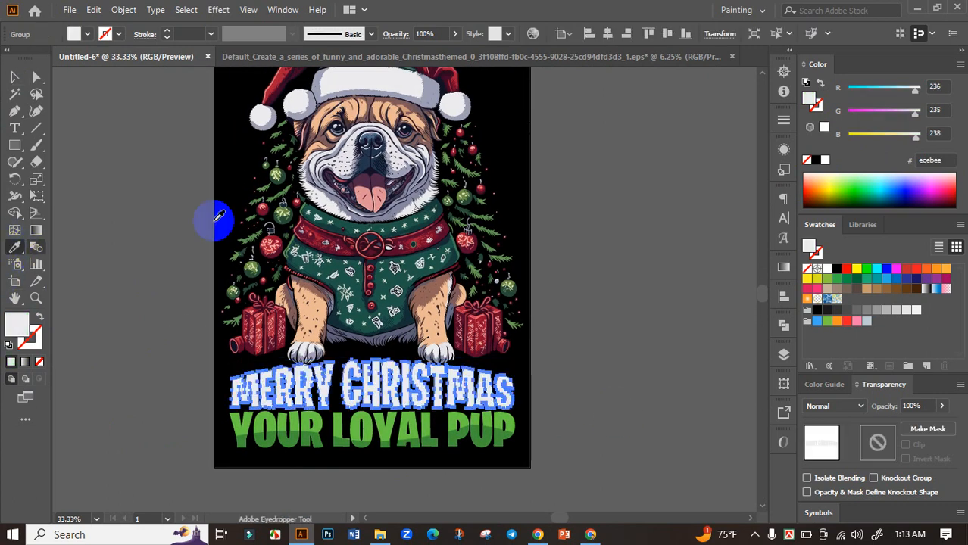
pyautogui.scroll(4, 346, 155)
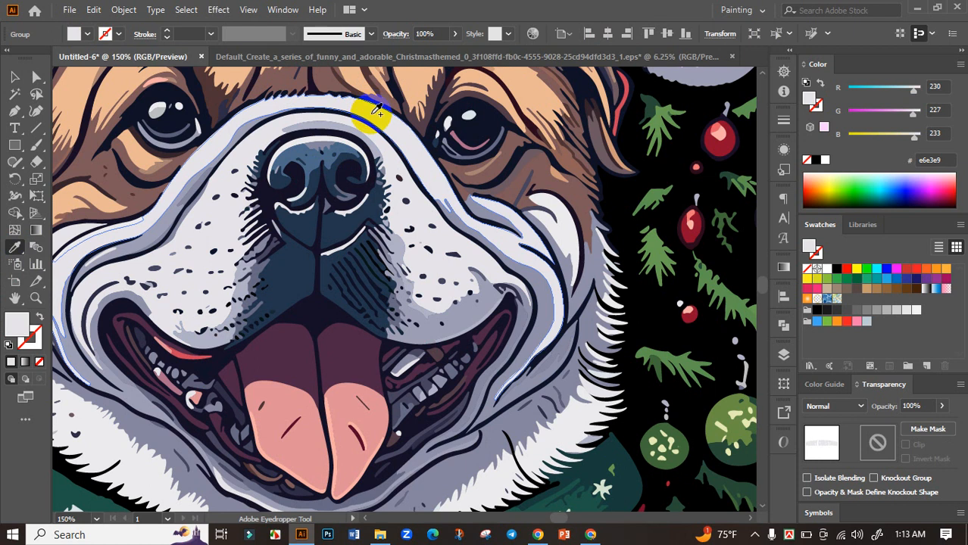
pyautogui.scroll(-4, 376, 137)
pyautogui.click(14, 77)
pyautogui.click(103, 179)
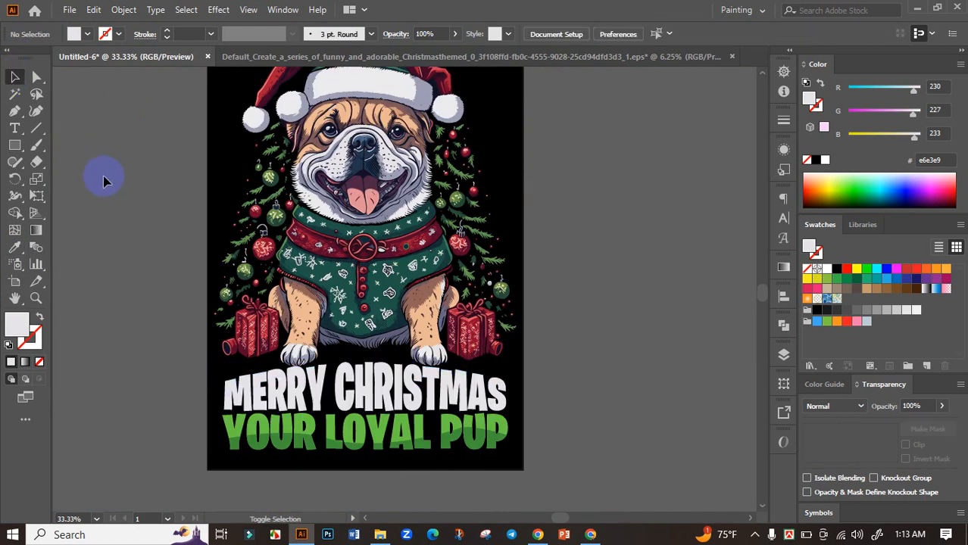
# Step: Center the bulldog and both slogan lines vertically on the artboard, and deselect them
pyautogui.scroll(-1, 103, 179)
pyautogui.moveTo(478, 285); pyautogui.dragTo(533, 271)
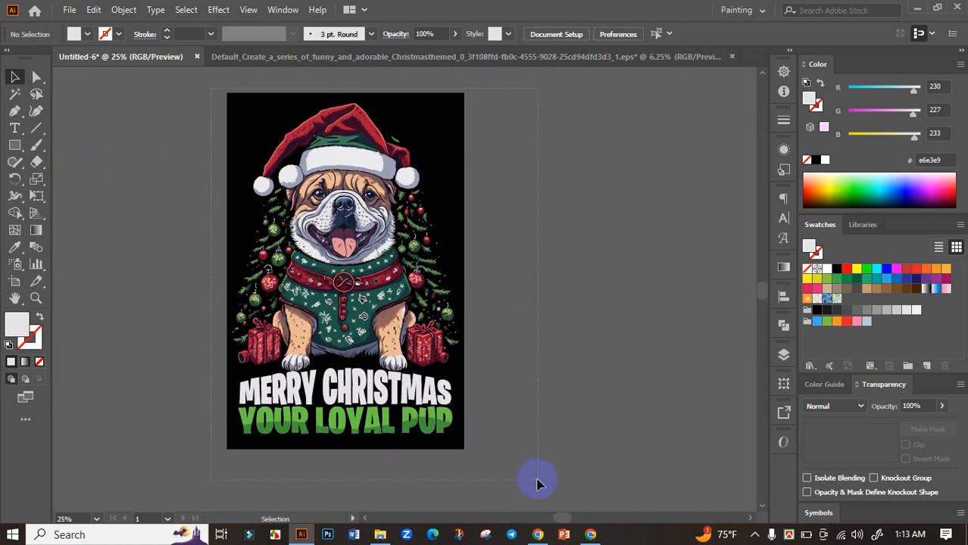
pyautogui.hotkey('ctrl', 'a')
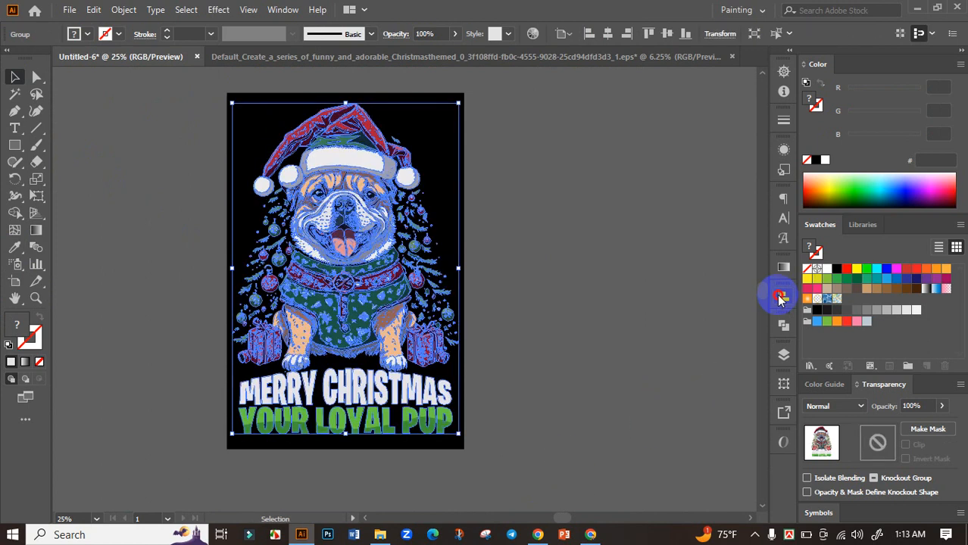
pyautogui.click(780, 298)
pyautogui.click(726, 324)
pyautogui.click(606, 298)
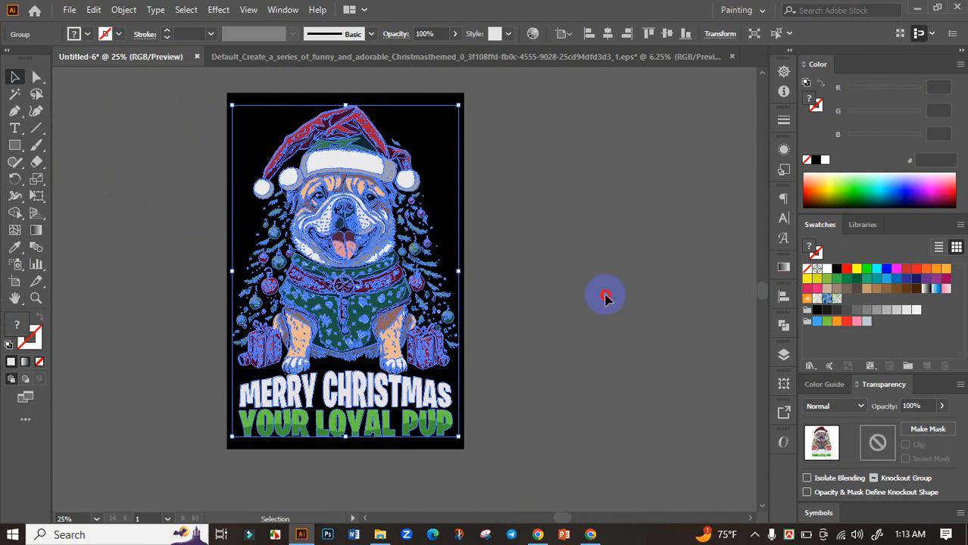
pyautogui.click(447, 303)
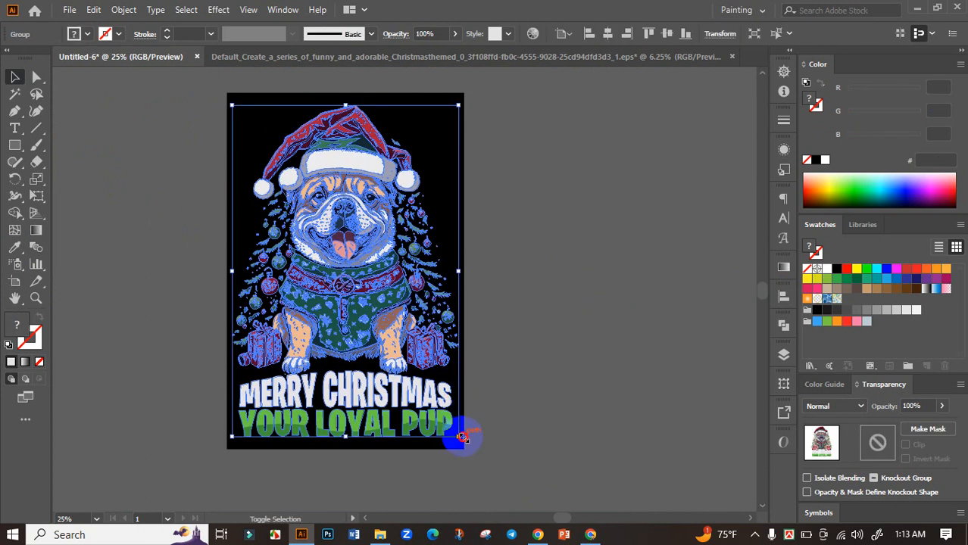
pyautogui.moveTo(463, 437); pyautogui.dragTo(470, 426)
pyautogui.click(520, 340)
pyautogui.moveTo(520, 341); pyautogui.dragTo(532, 354)
# Step: Save the document in the Christmas Design folder as an Adobe Illustrator file named Merry Christmas Your Loyal Pup, accepting the Illustrator options
pyautogui.hotkey('ctrl', 's')
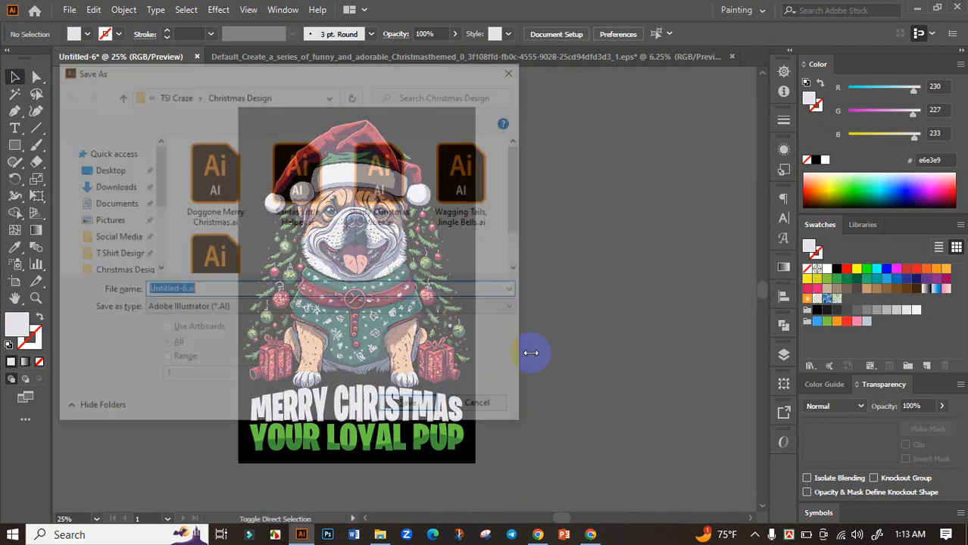
pyautogui.scroll(-1, 374, 242)
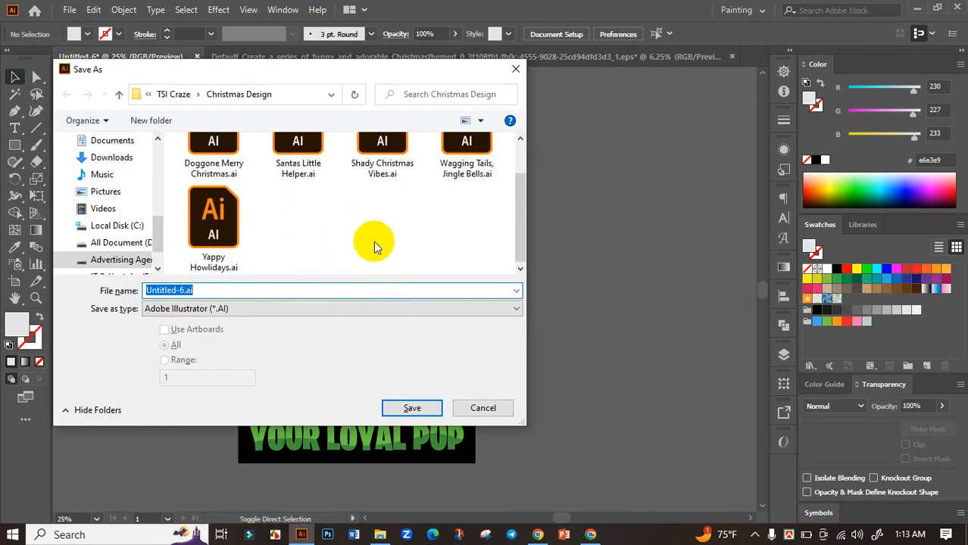
pyautogui.click(591, 535)
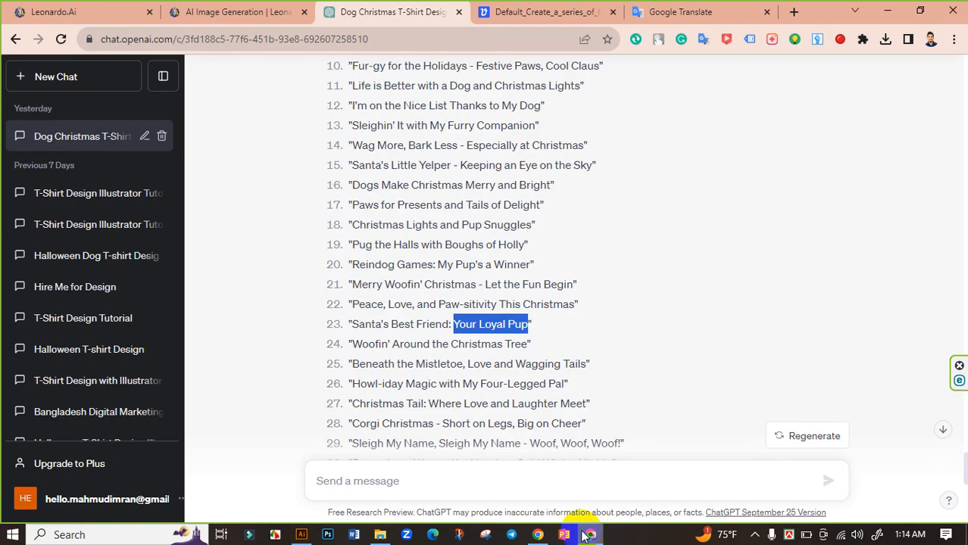
pyautogui.click(302, 535)
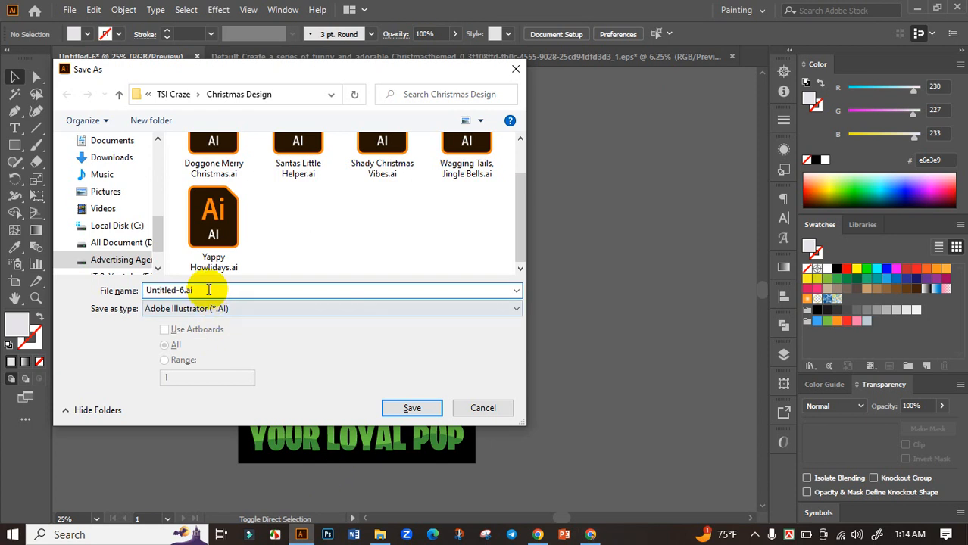
pyautogui.press('super+v')
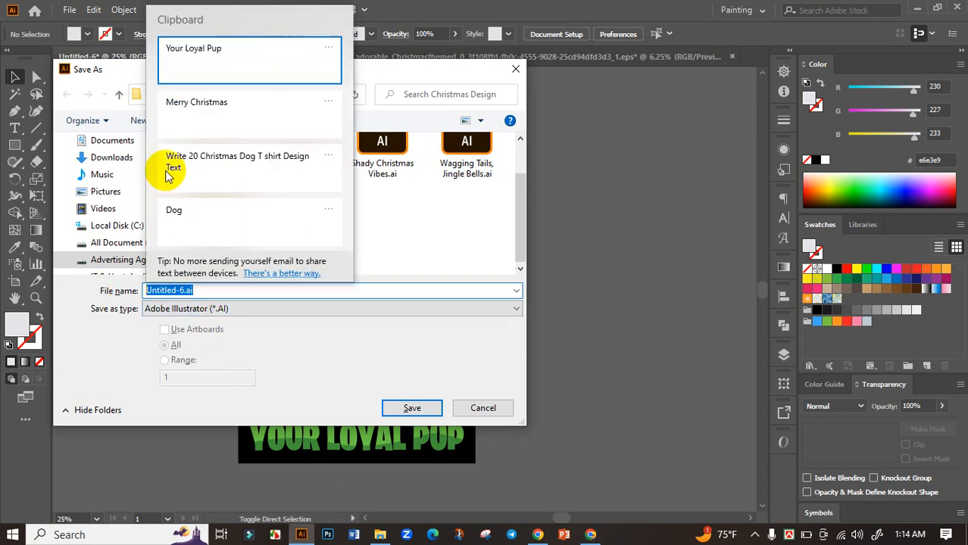
pyautogui.click(228, 118)
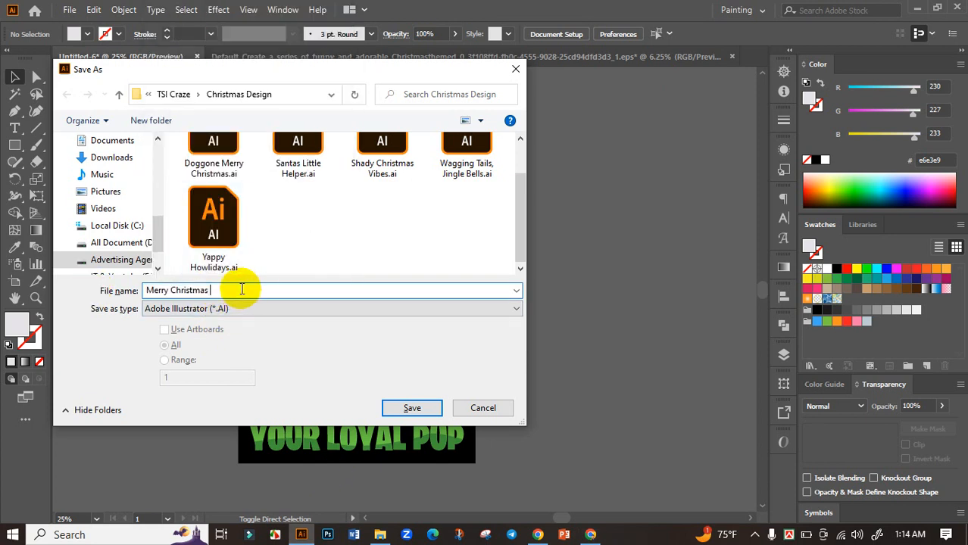
pyautogui.press('super+v')
pyautogui.click(259, 47)
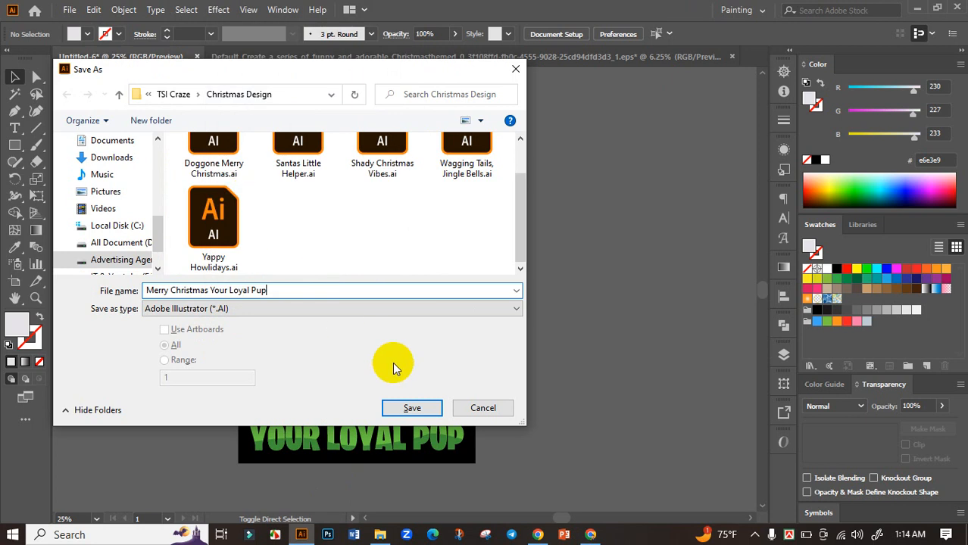
pyautogui.click(412, 410)
pyautogui.click(229, 446)
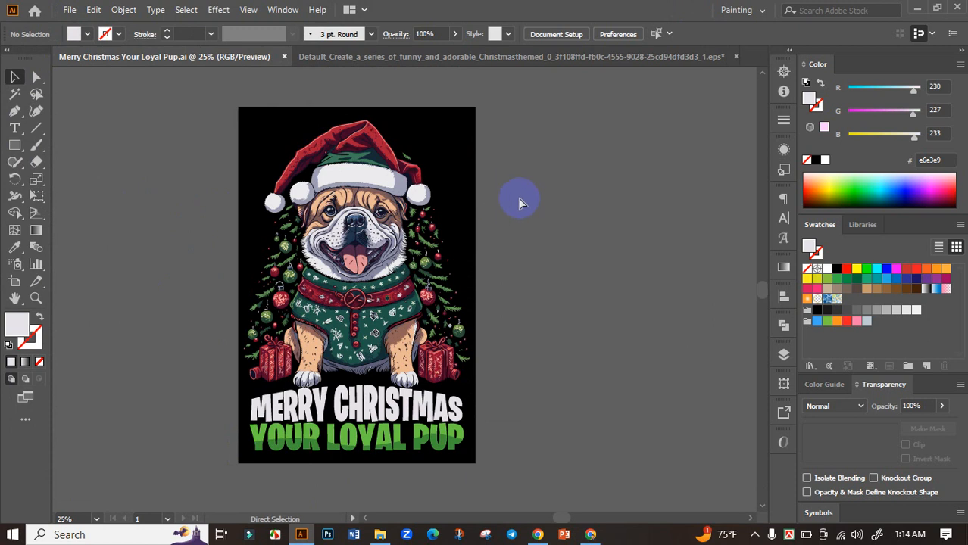
# Step: Delete the black background rectangle and export the design with Use Artboards as Merry Christmas Your Loyal Pup.png at 300 ppi with a transparent background
pyautogui.hotkey('ctrl', 'a')
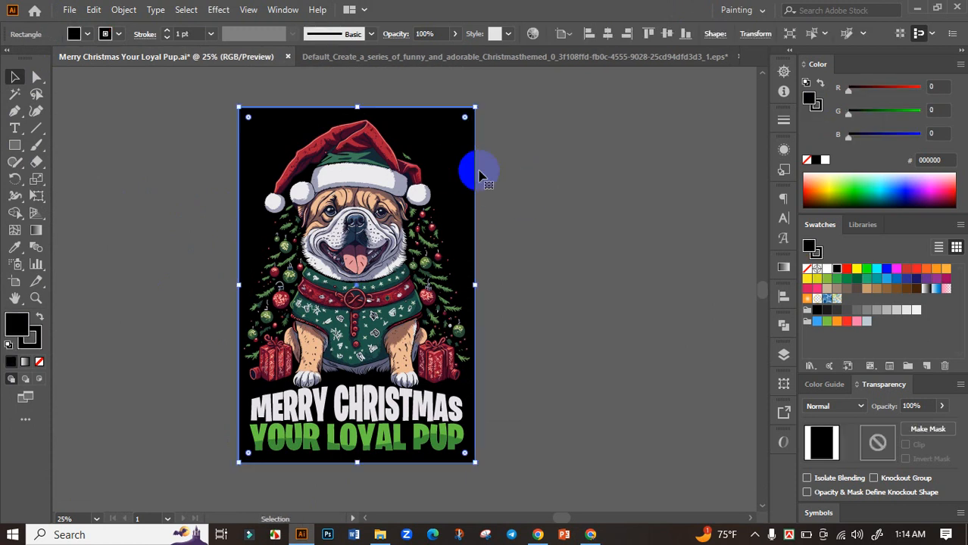
pyautogui.press('Delete')
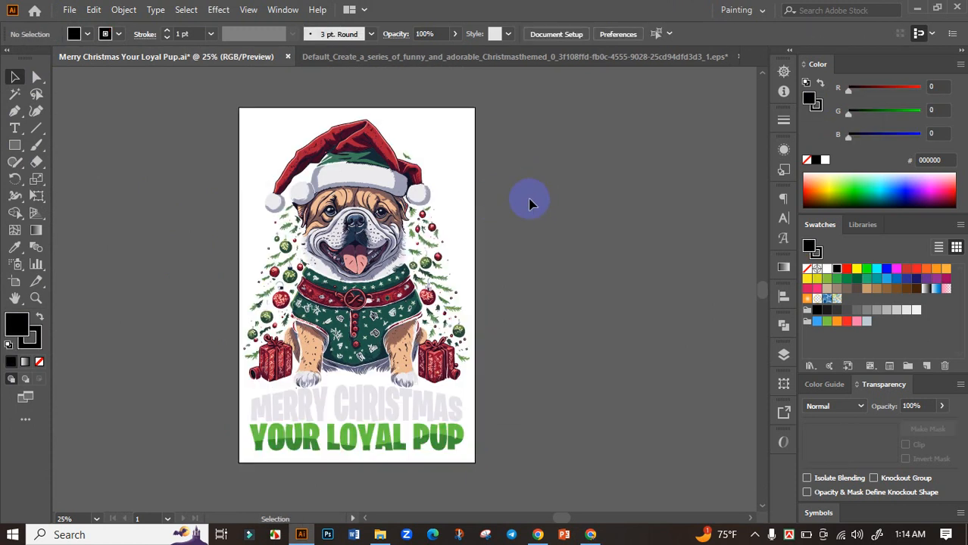
pyautogui.click(69, 9)
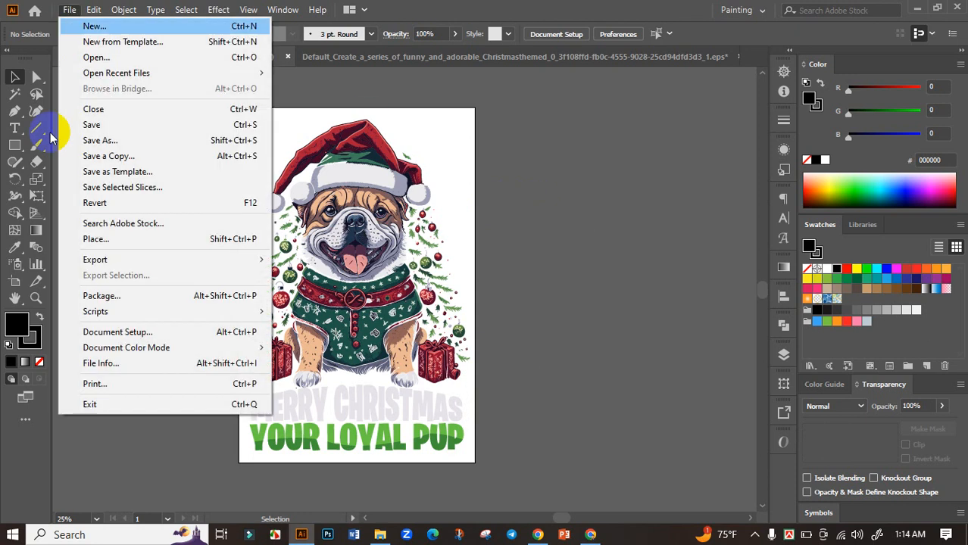
pyautogui.moveTo(112, 260)
pyautogui.click(335, 275)
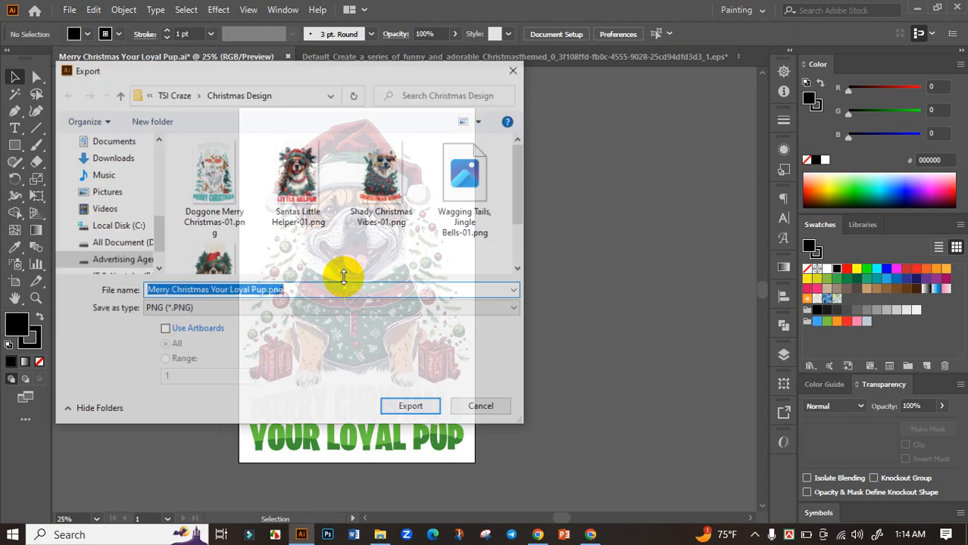
pyautogui.click(165, 330)
pyautogui.click(412, 408)
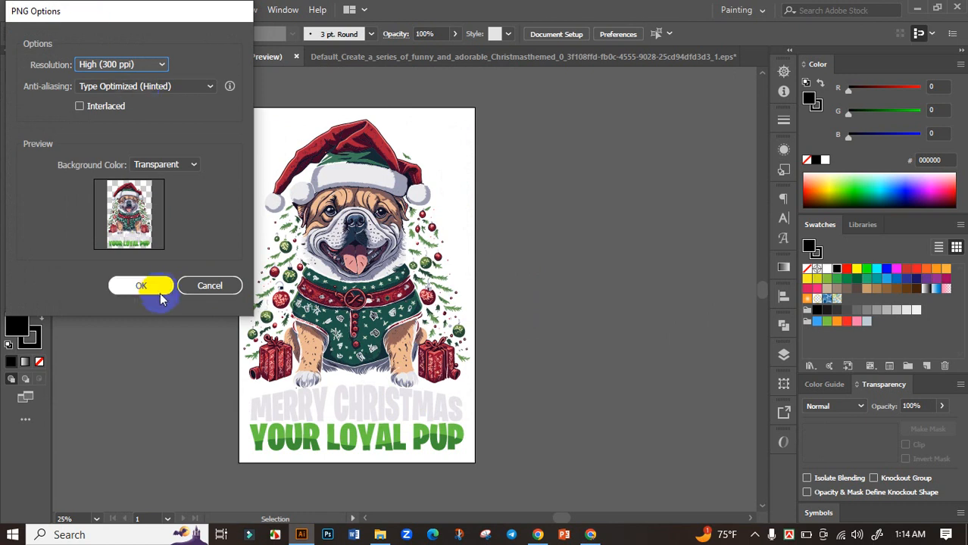
pyautogui.click(155, 288)
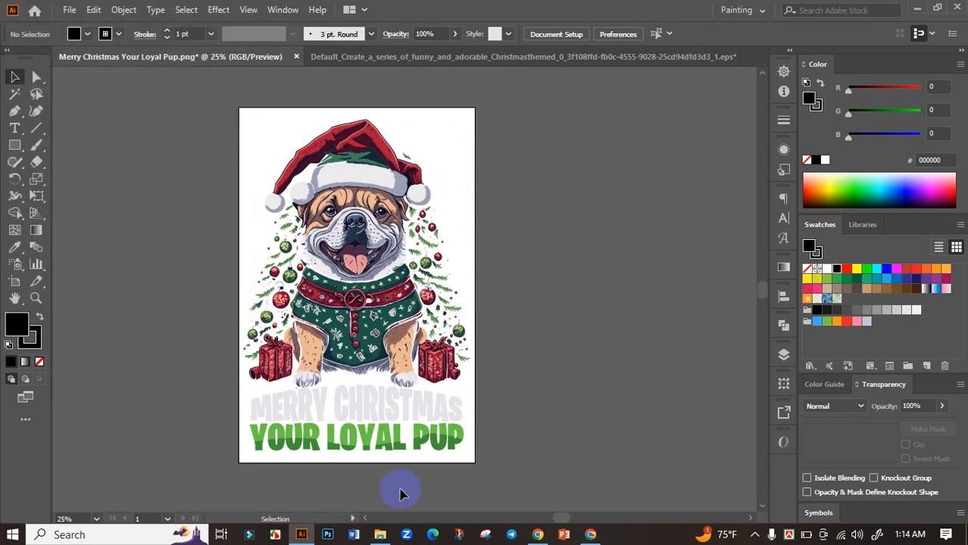
# Step: Switch to File Explorer, open Merry Christmas Your Loyal Pup-01.png from the Christmas Design folder, and examine the exported artwork up close
pyautogui.click(381, 535)
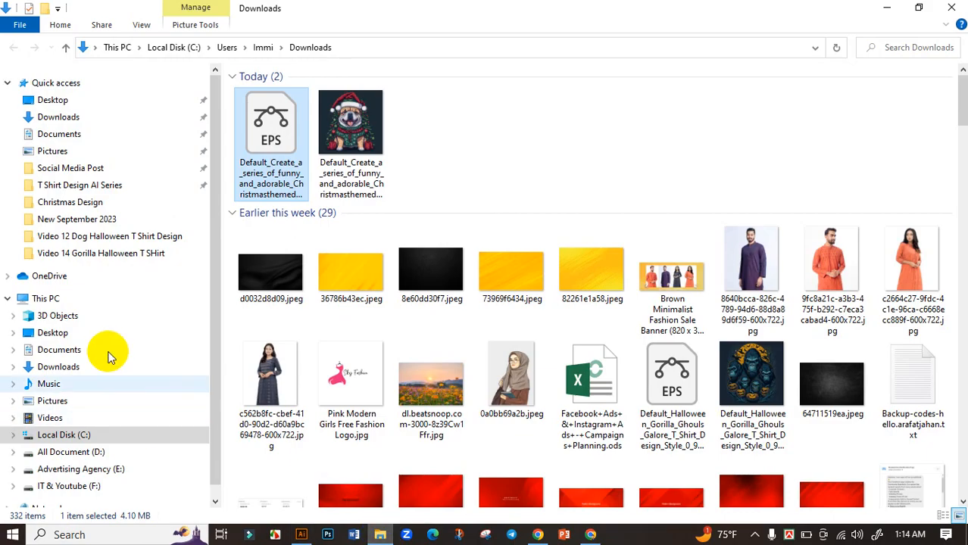
pyautogui.click(70, 202)
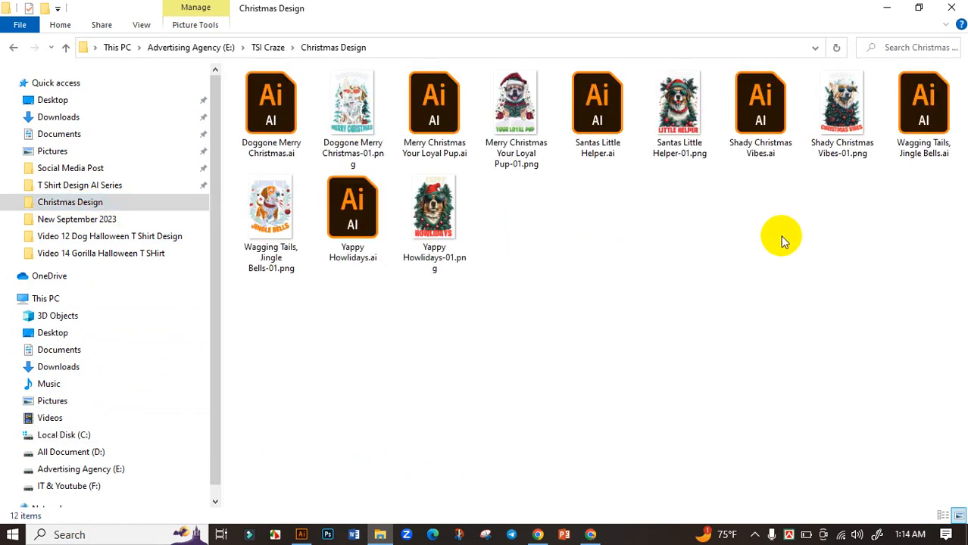
pyautogui.click(254, 231)
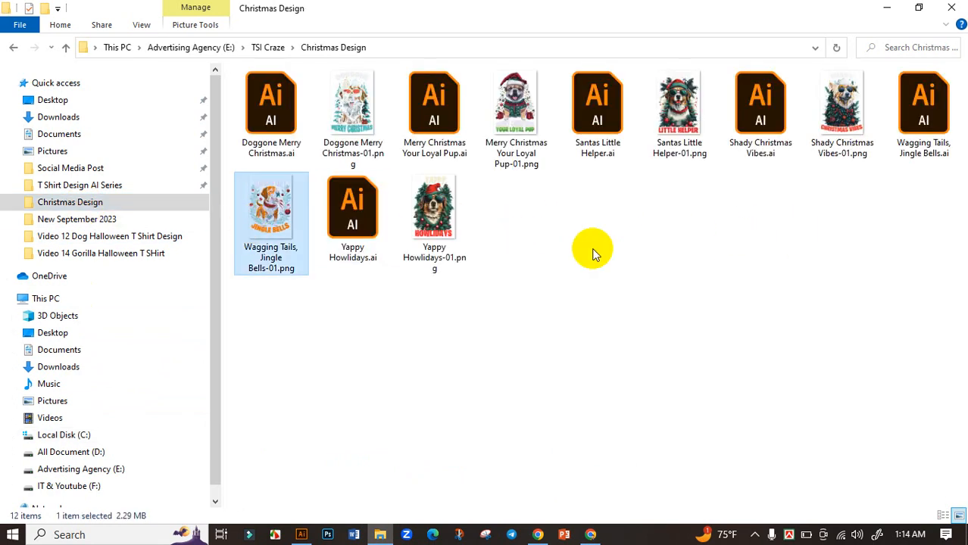
pyautogui.rightClick(610, 250)
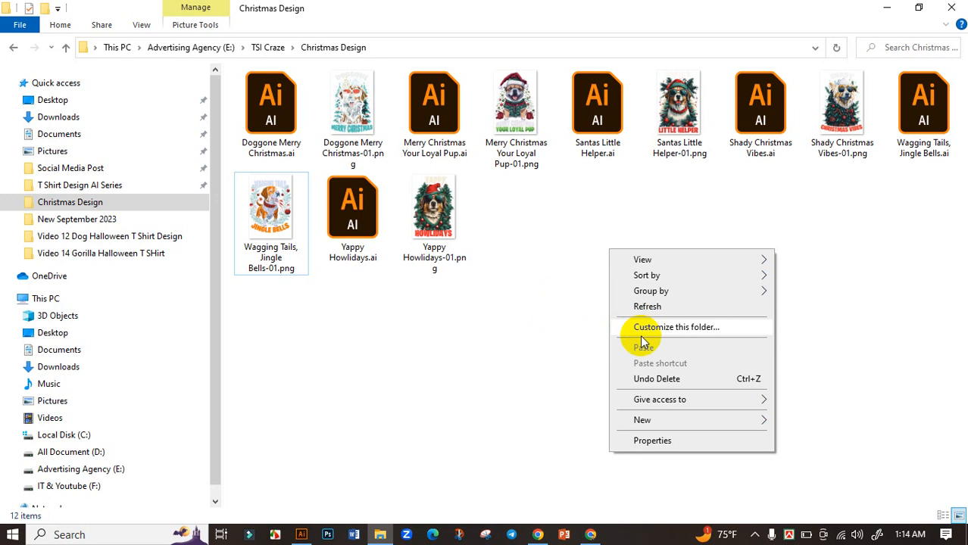
pyautogui.click(515, 311)
pyautogui.click(519, 140)
pyautogui.doubleClick(519, 140)
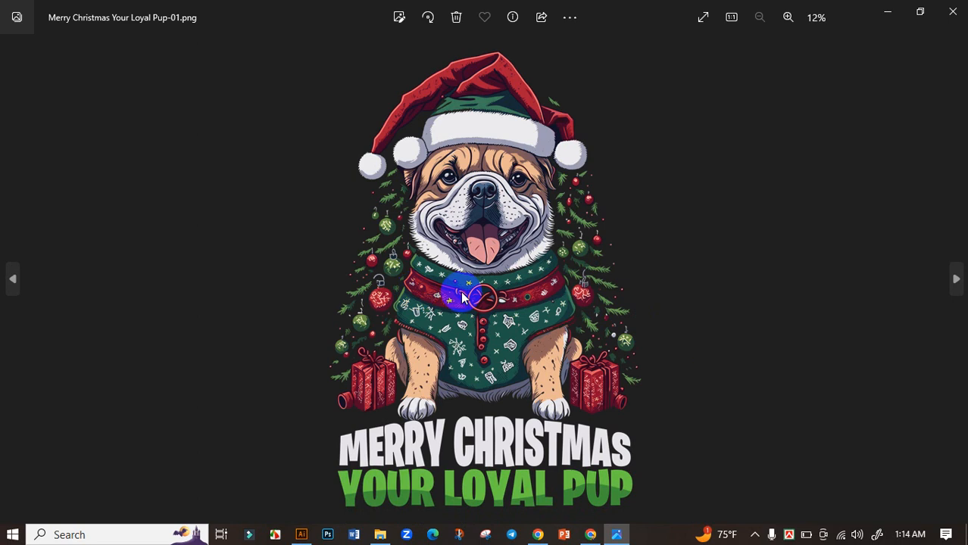
pyautogui.scroll(2, 557, 272)
pyautogui.moveTo(535, 353); pyautogui.dragTo(534, 388)
pyautogui.scroll(-2, 534, 389)
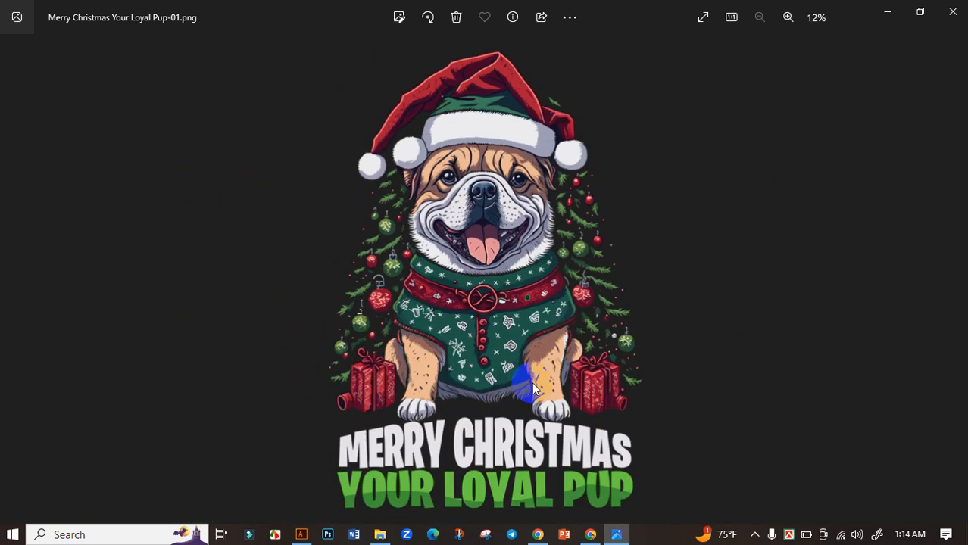